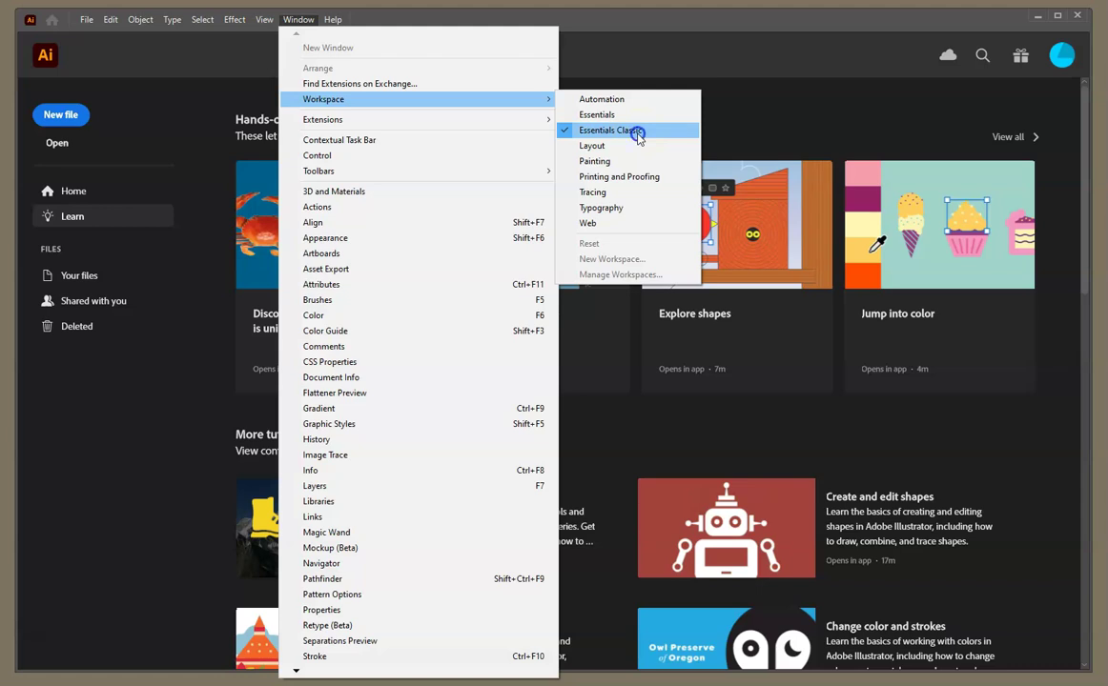
Step: Apply the Essentials Classic workspace and collapse the open Gradient panel
{"action": "left_click", "coordinate": [636, 133]}
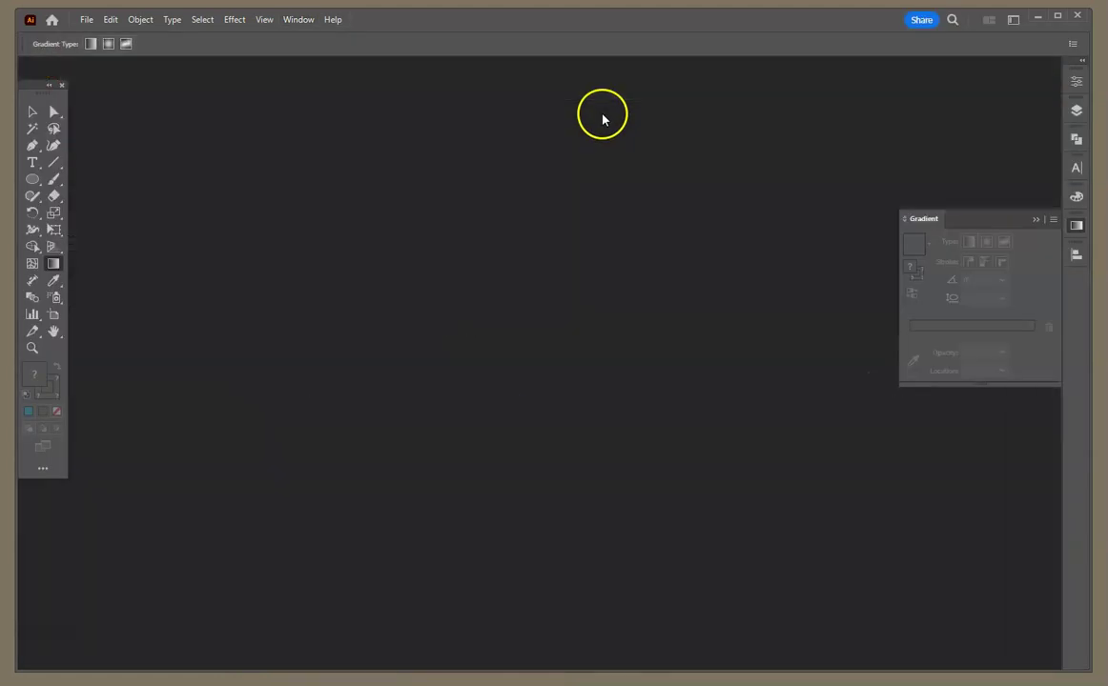
{"action": "left_click", "coordinate": [1036, 220]}
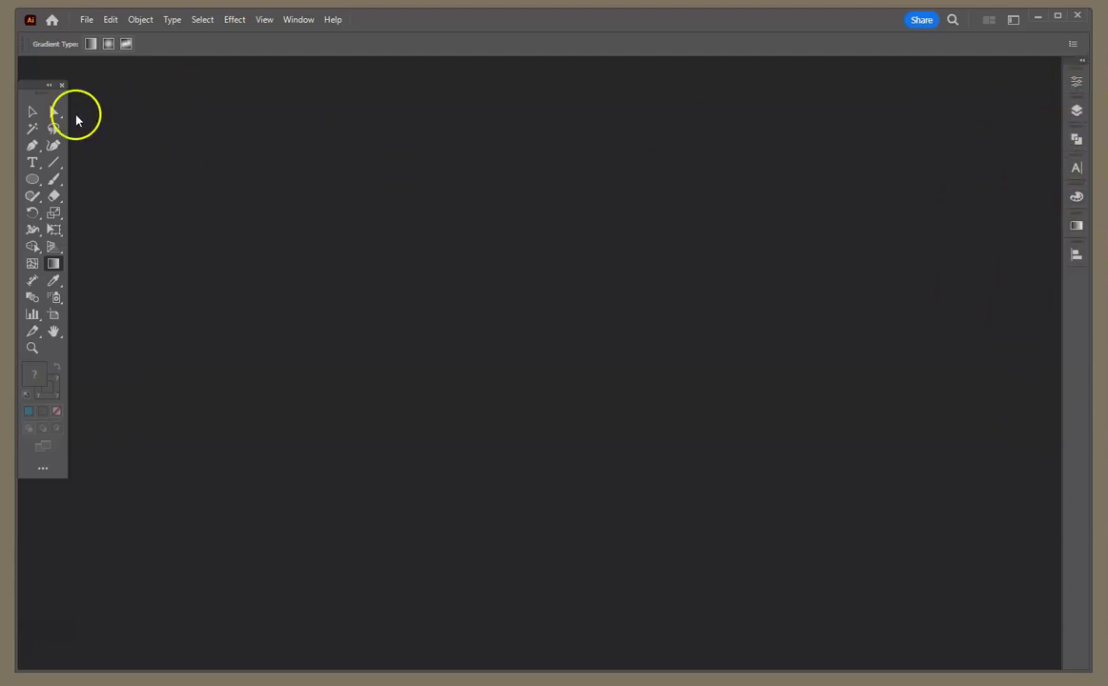
Step: Keep the toolbar in two columns and move it up directly beneath the control bar
{"action": "left_click", "coordinate": [49, 86]}
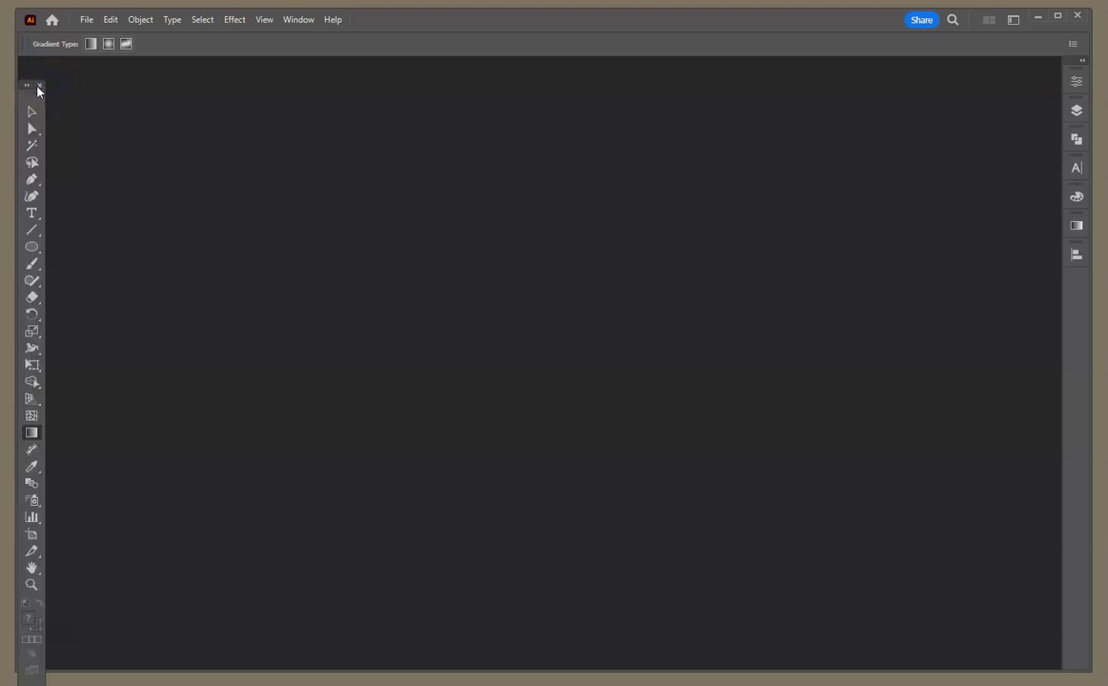
{"action": "left_click", "coordinate": [26, 87]}
{"action": "mouse_move", "coordinate": [30, 82]}
{"action": "left_mouse_down"}
{"action": "mouse_move", "coordinate": [42, 72]}
{"action": "mouse_move", "coordinate": [34, 65]}
{"action": "left_mouse_up"}
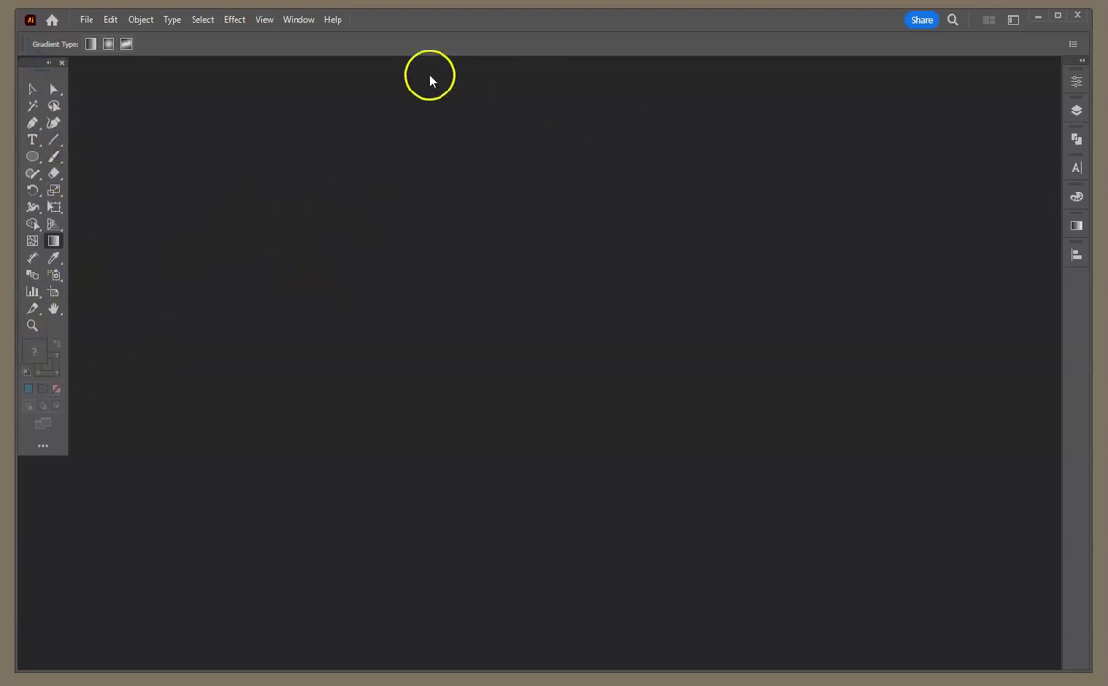
Step: Start a new document in inches, 7 in wide and 6 in high, with landscape orientation
{"action": "left_click", "coordinate": [86, 20]}
{"action": "left_click", "coordinate": [108, 36]}
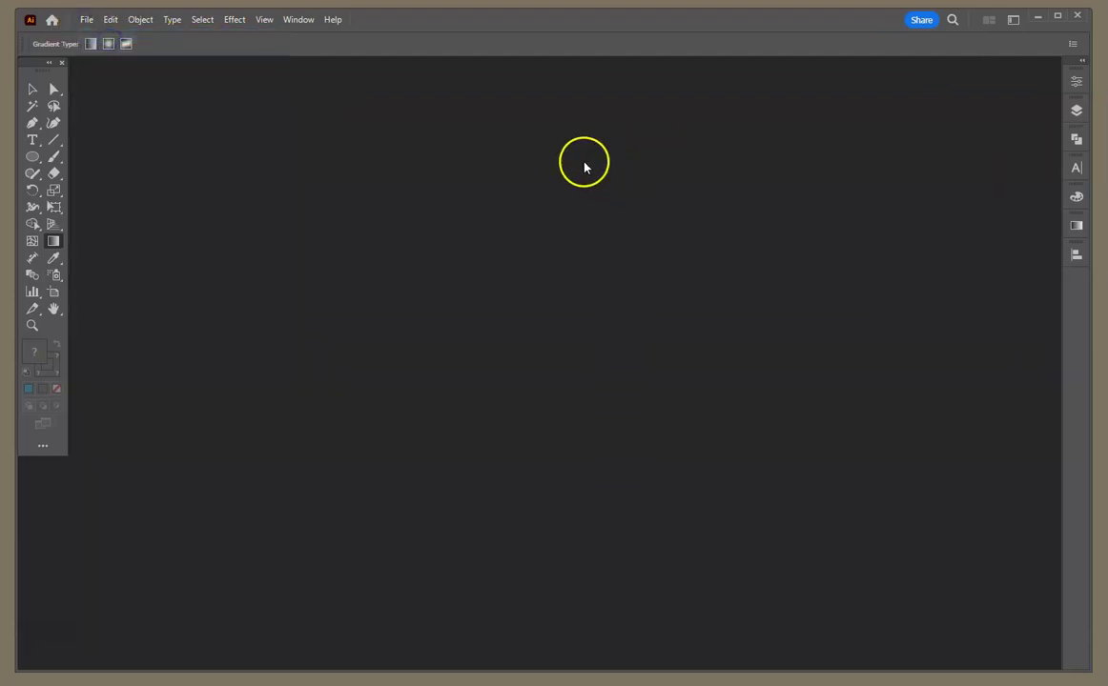
{"action": "left_click", "coordinate": [758, 243]}
{"action": "left_click", "coordinate": [780, 290]}
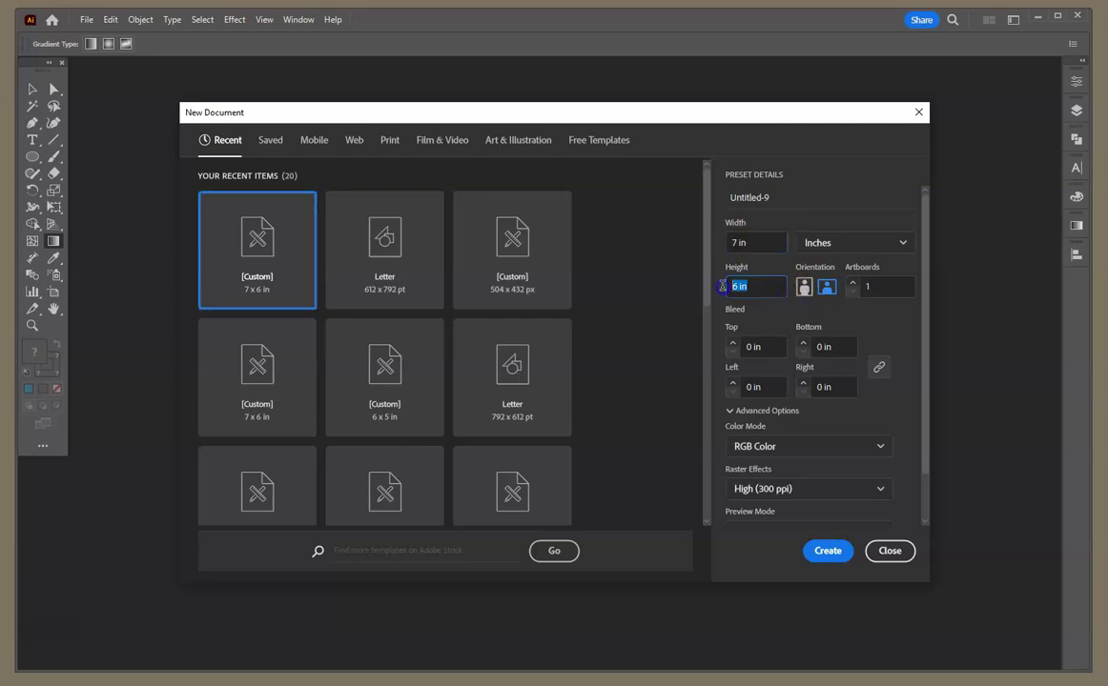
{"action": "left_click", "coordinate": [864, 243]}
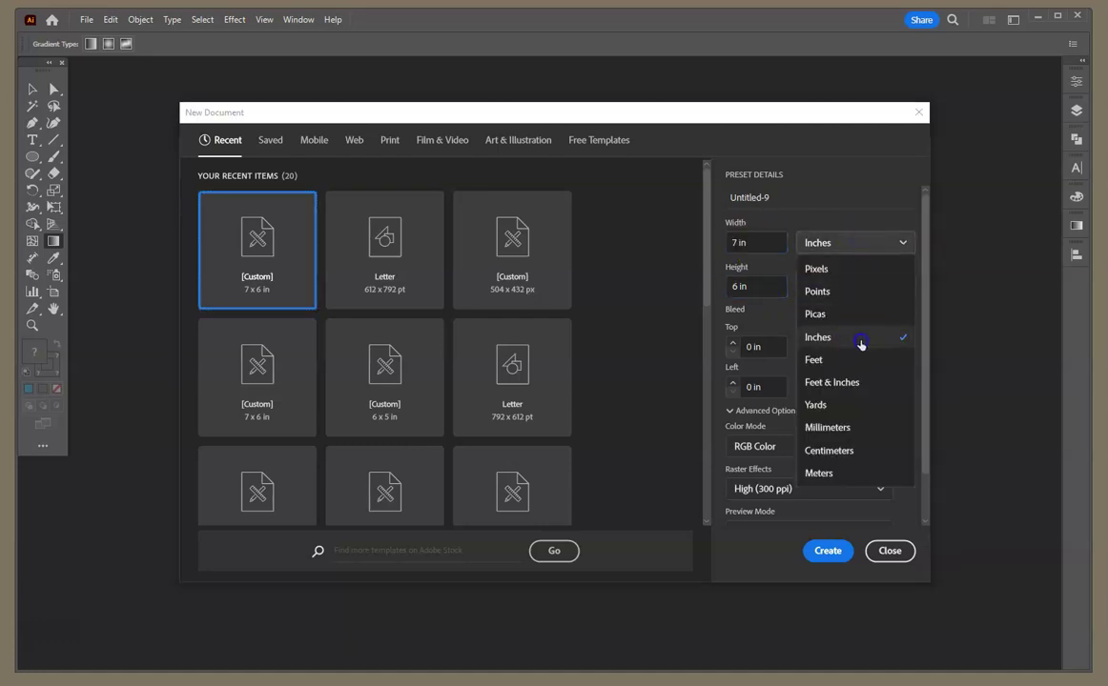
{"action": "left_click", "coordinate": [860, 339]}
{"action": "left_click", "coordinate": [751, 243]}
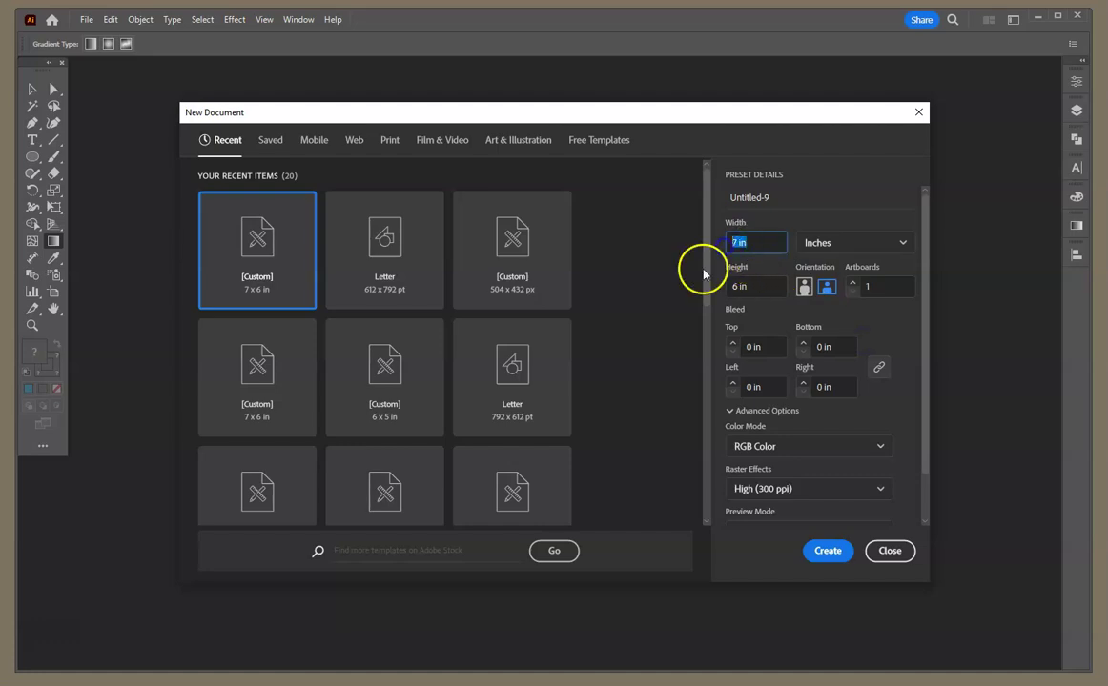
{"action": "left_click", "coordinate": [756, 286]}
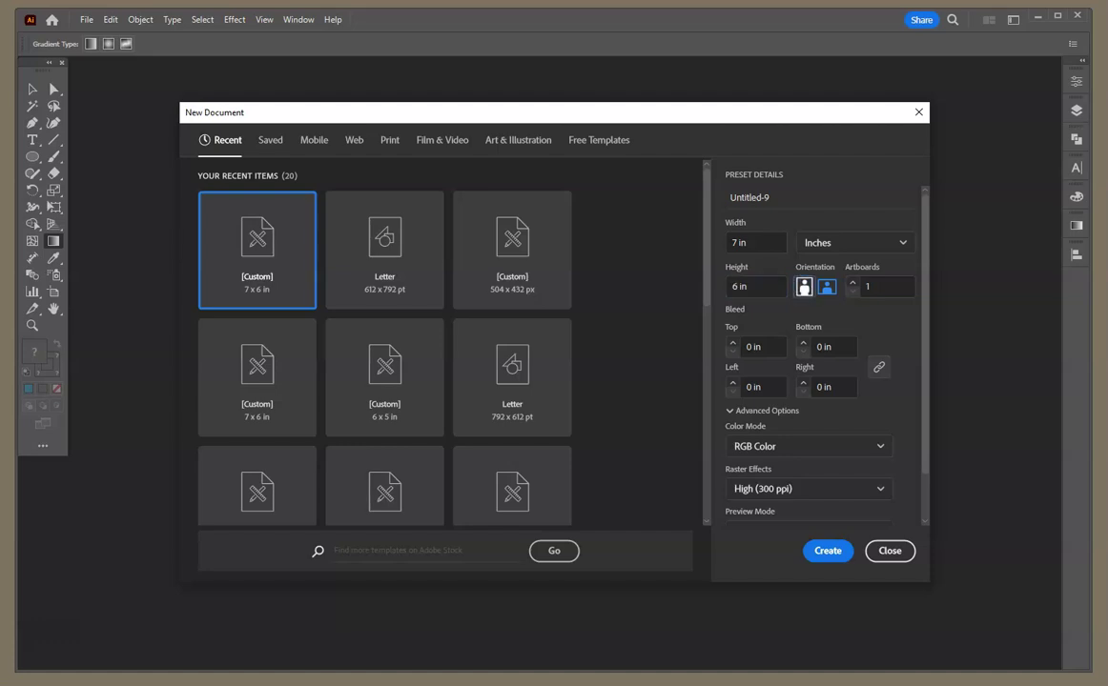
{"action": "left_click", "coordinate": [826, 290]}
Step: Choose RGB Color as the color mode and create the document
{"action": "left_click", "coordinate": [808, 448]}
{"action": "left_click", "coordinate": [807, 450]}
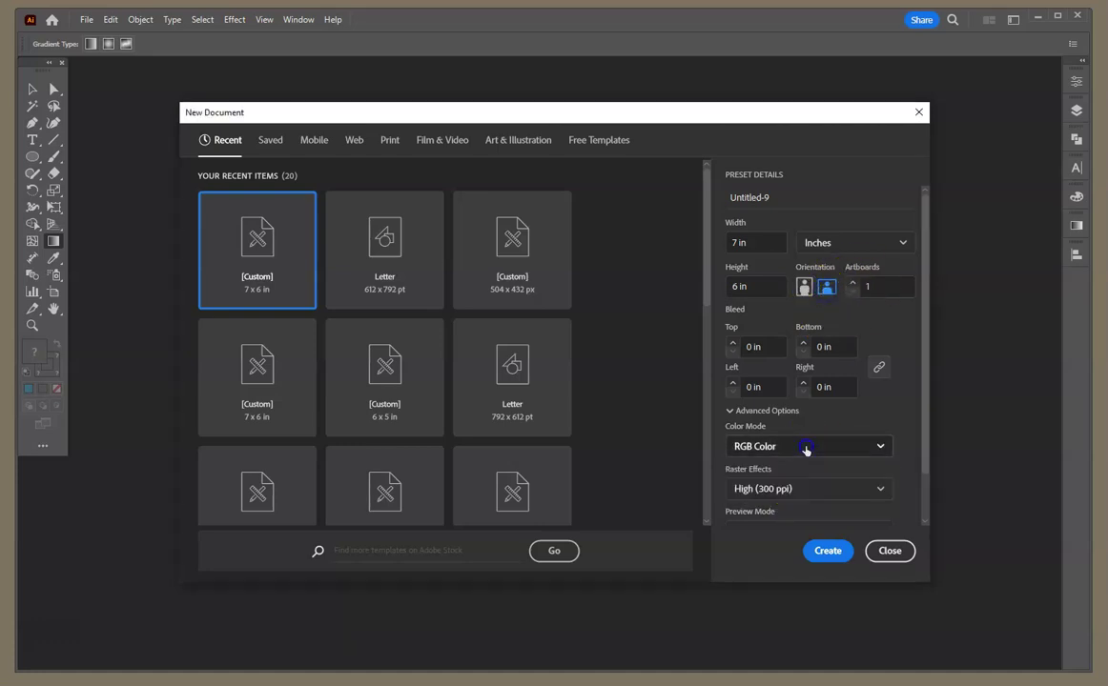
{"action": "left_click", "coordinate": [881, 447]}
{"action": "left_click", "coordinate": [843, 492]}
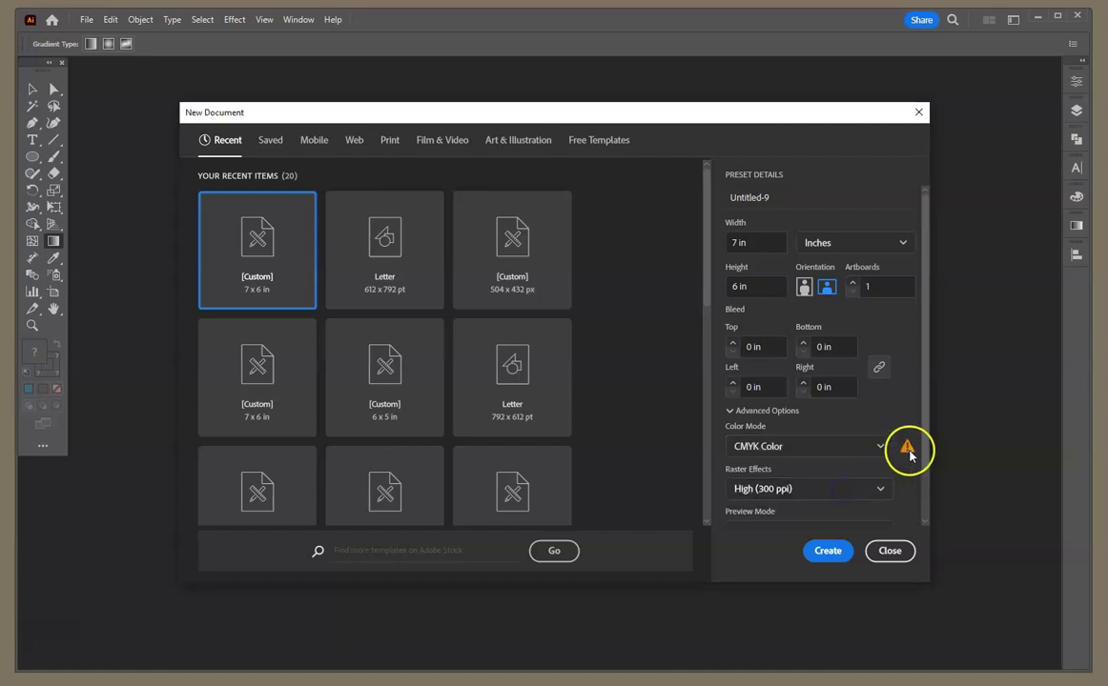
{"action": "left_click", "coordinate": [878, 448]}
{"action": "left_click", "coordinate": [830, 470]}
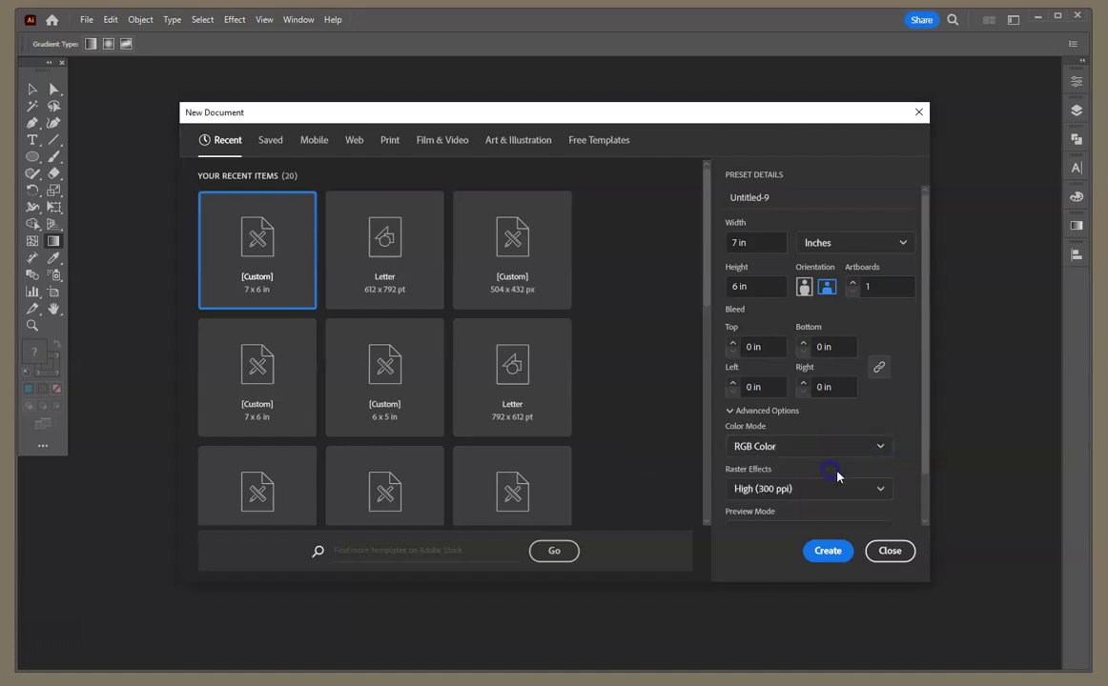
{"action": "left_click", "coordinate": [827, 558]}
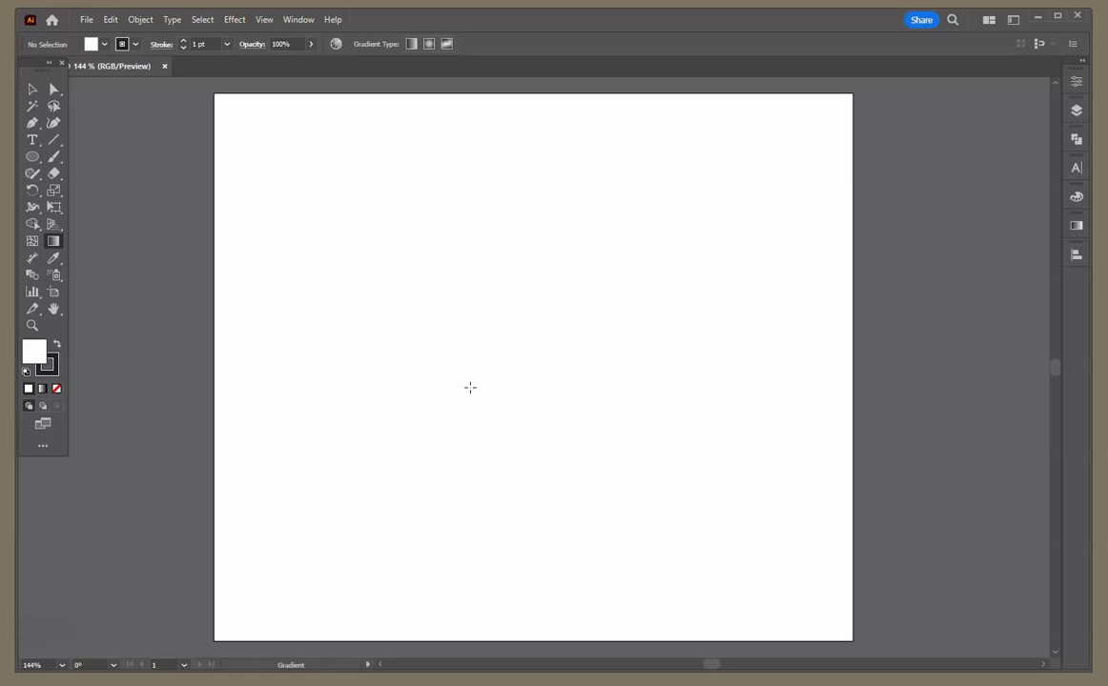
Step: Create a circle 3.5 in wide and 3.5 in high on the artboard with the Ellipse tool
{"action": "left_click", "coordinate": [33, 159]}
{"action": "left_click", "coordinate": [90, 163]}
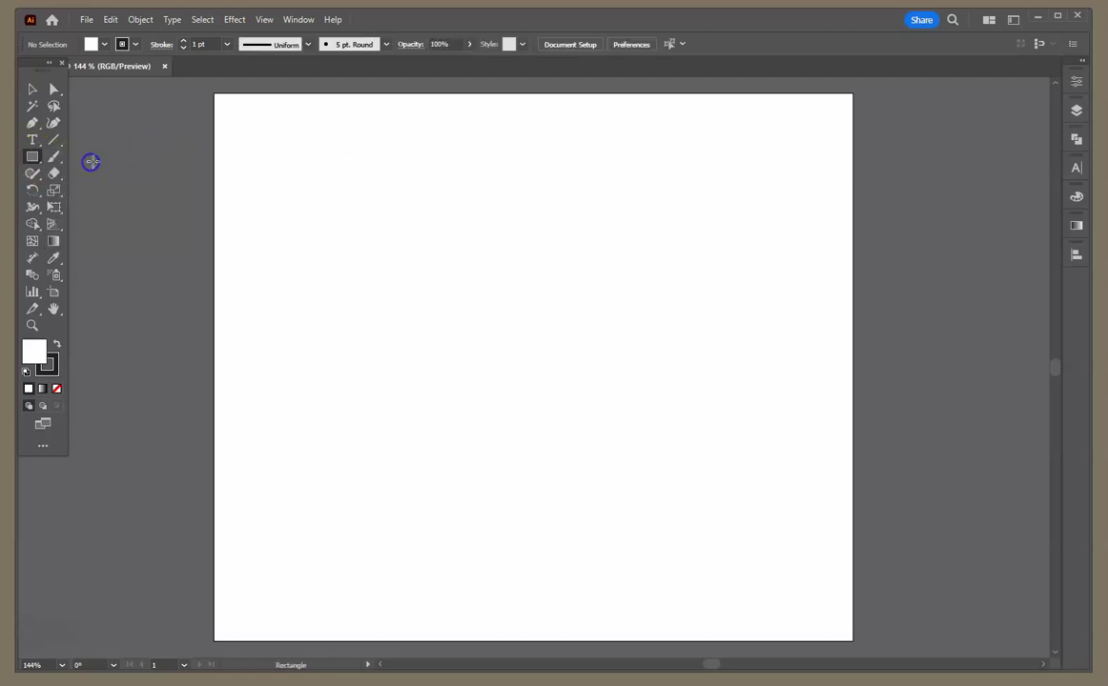
{"action": "left_click", "coordinate": [34, 162]}
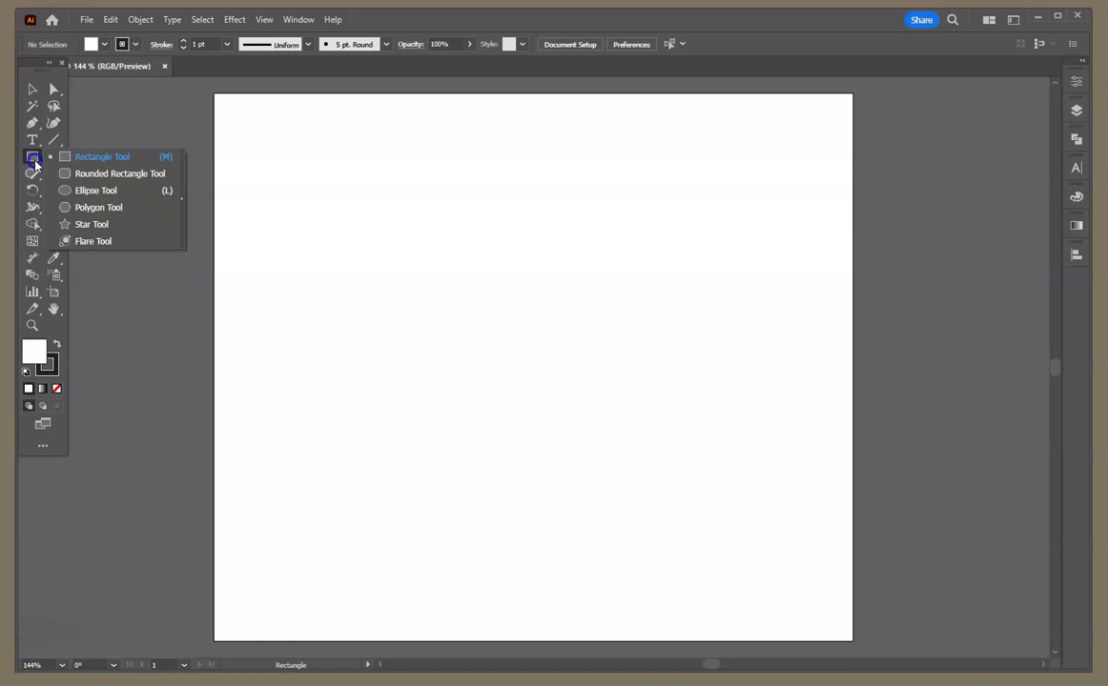
{"action": "left_click", "coordinate": [132, 191]}
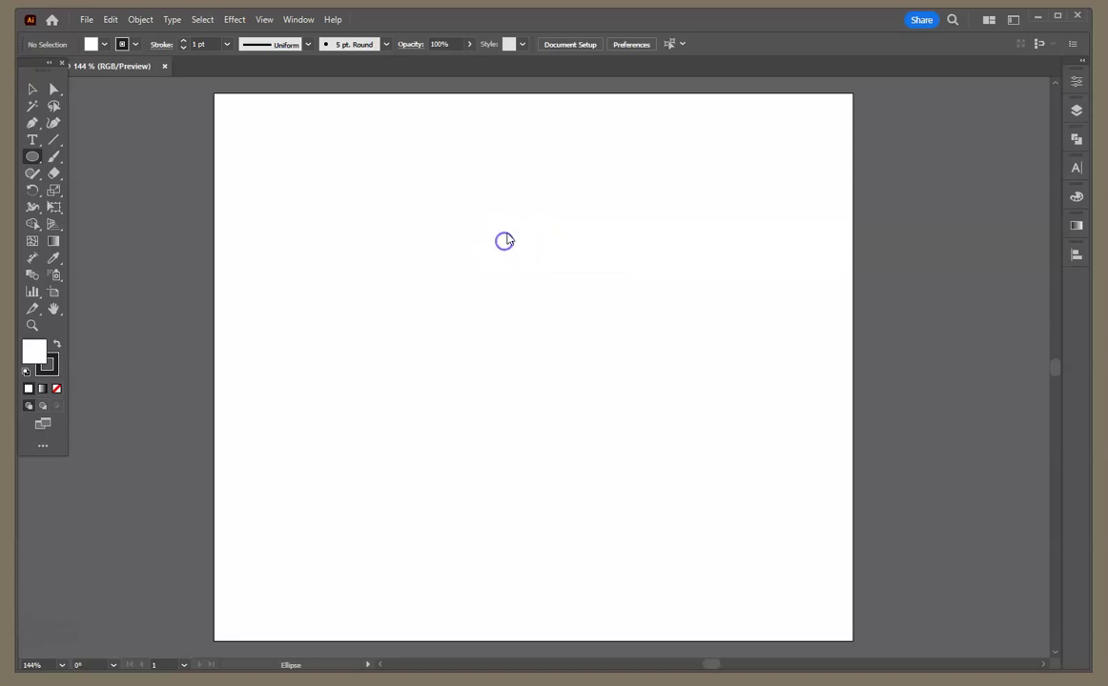
{"action": "left_click", "coordinate": [505, 240]}
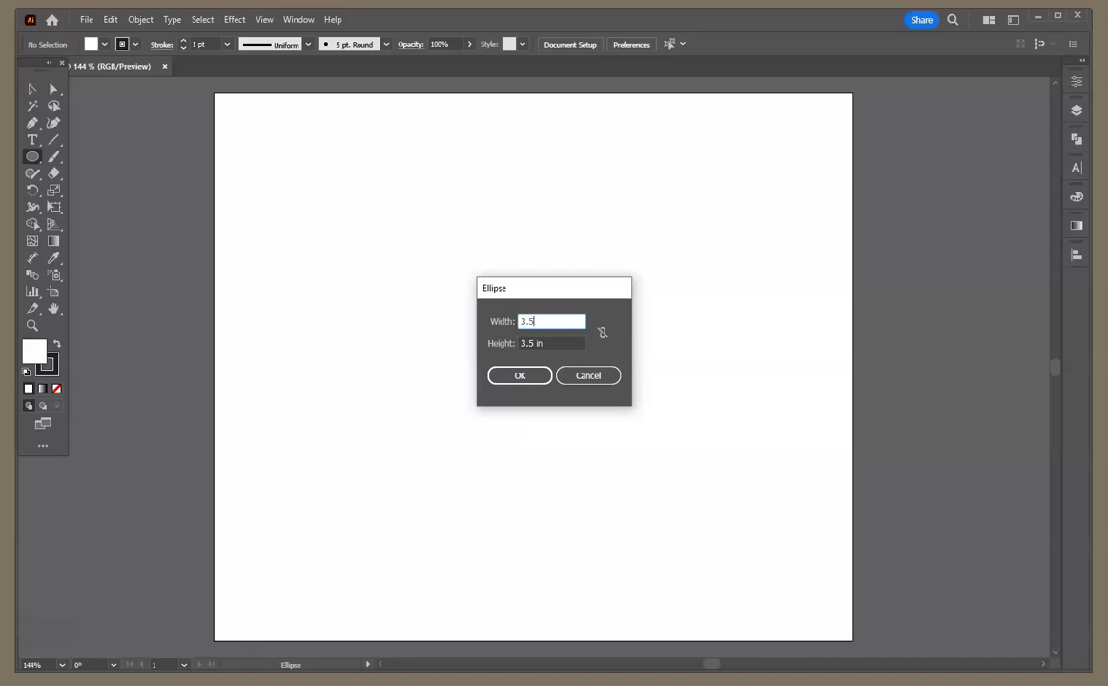
{"action": "key", "text": "Tab"}
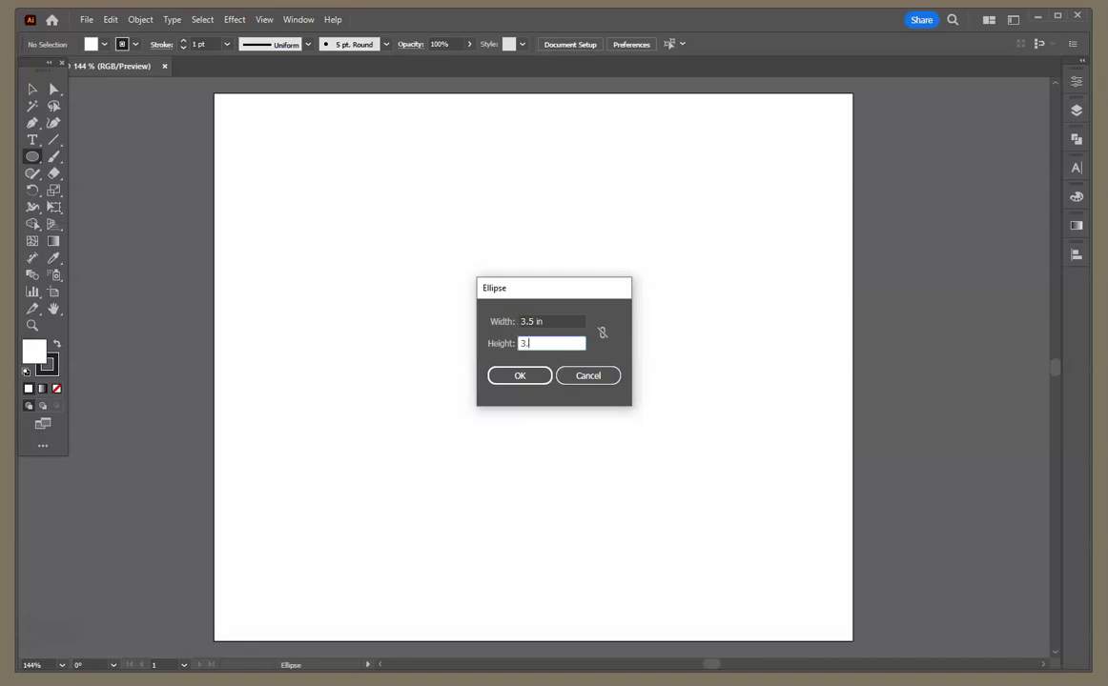
{"action": "type", "text": "3.5"}
{"action": "key", "text": "Return"}
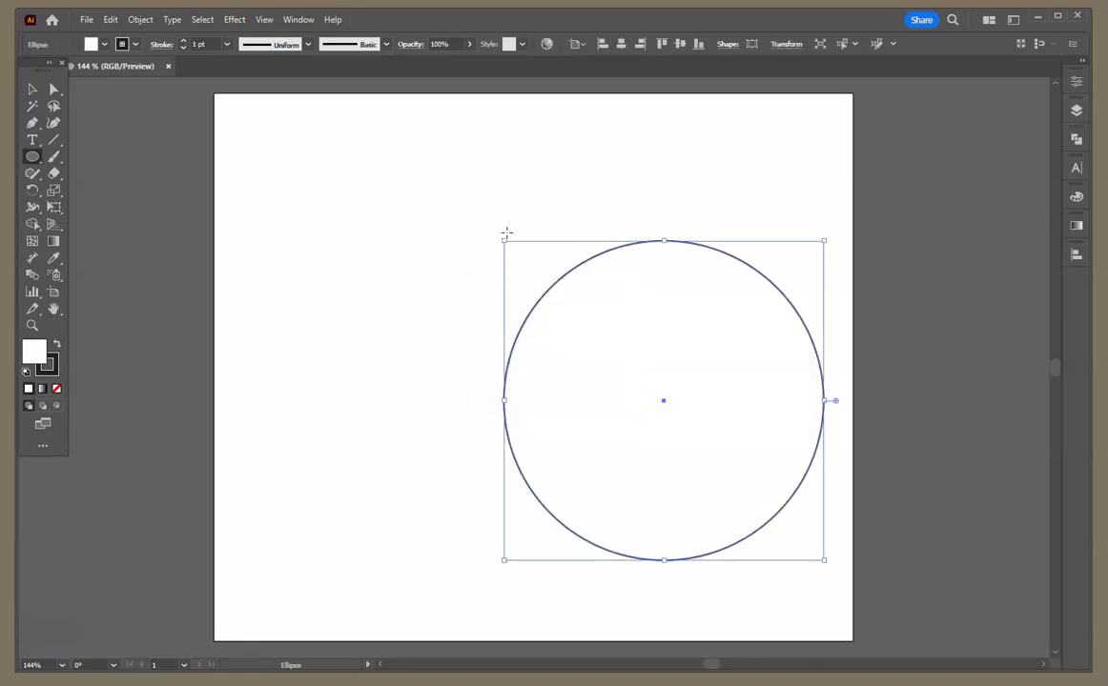
Step: Move the circle to roughly the middle of the artboard
{"action": "key", "text": "v"}
{"action": "left_click_drag", "start_coordinate": [657, 242], "coordinate": [510, 207]}
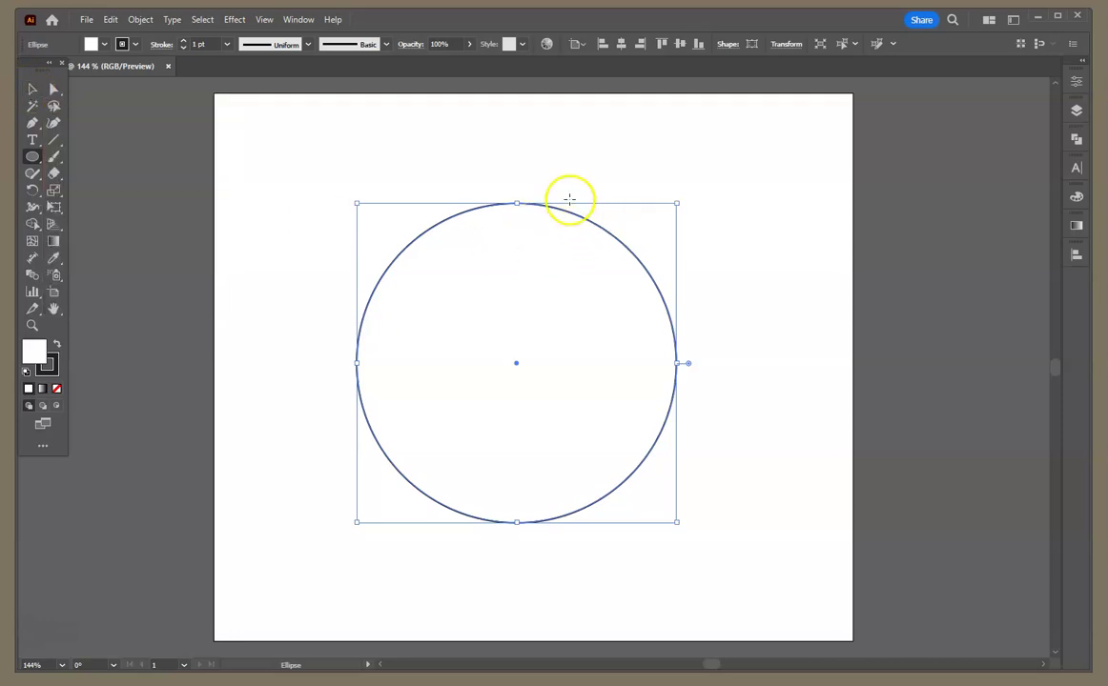
{"action": "mouse_move", "coordinate": [551, 206]}
{"action": "left_mouse_down"}
{"action": "mouse_move", "coordinate": [569, 211]}
{"action": "mouse_move", "coordinate": [560, 203]}
{"action": "left_mouse_up"}
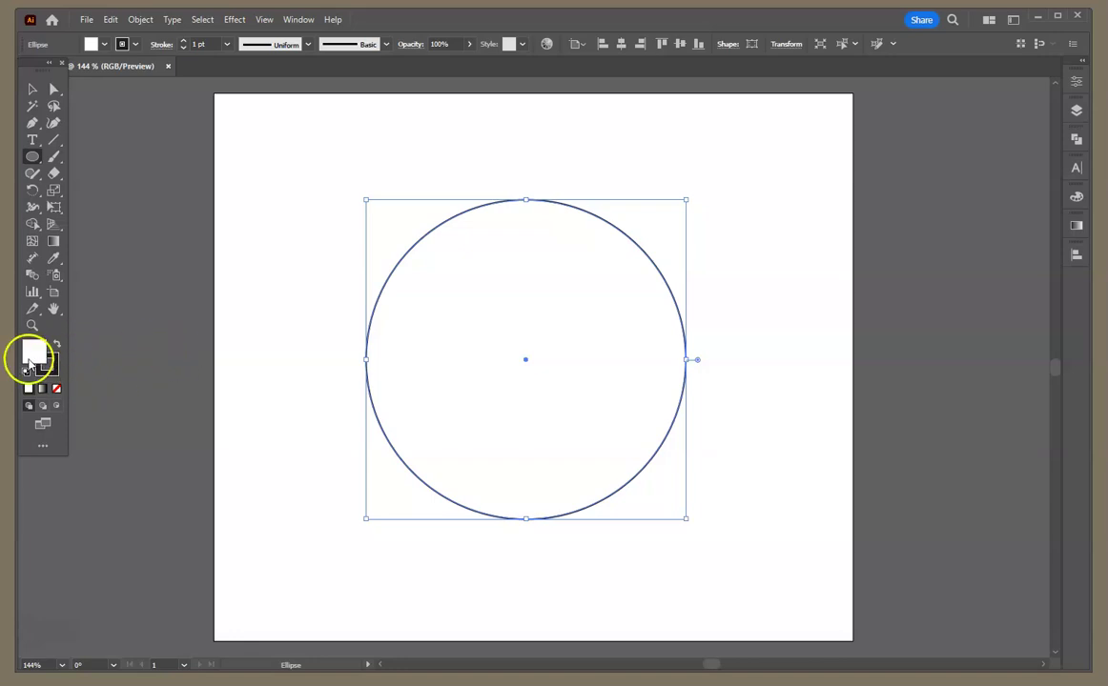
Step: Set the circle's stroke weight to 5 pt
{"action": "left_click", "coordinate": [58, 366]}
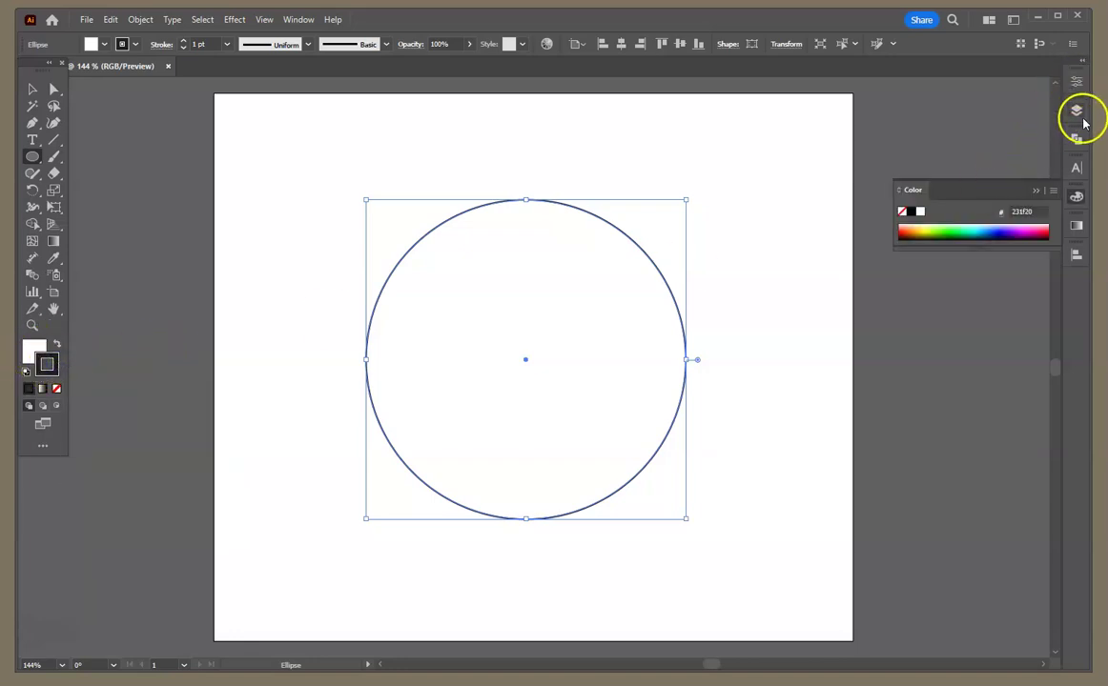
{"action": "left_click", "coordinate": [1078, 83]}
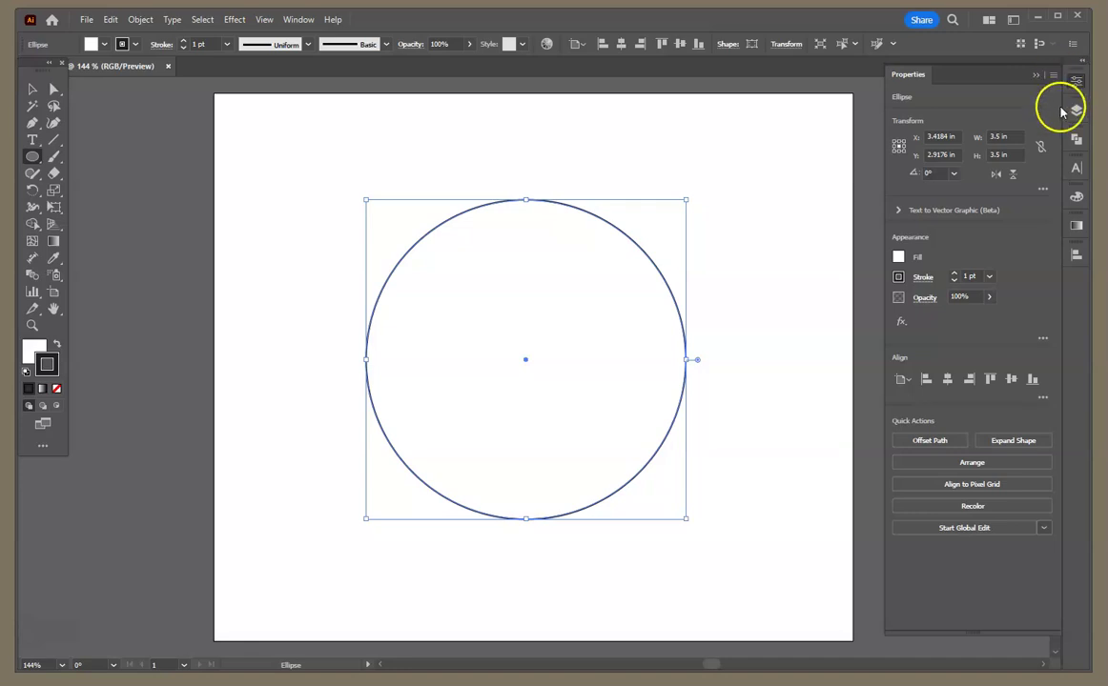
{"action": "left_click", "coordinate": [954, 274]}
{"action": "left_click", "coordinate": [954, 275]}
{"action": "left_click", "coordinate": [954, 274]}
{"action": "left_click", "coordinate": [954, 275]}
{"action": "left_click", "coordinate": [954, 274]}
{"action": "left_click", "coordinate": [954, 280]}
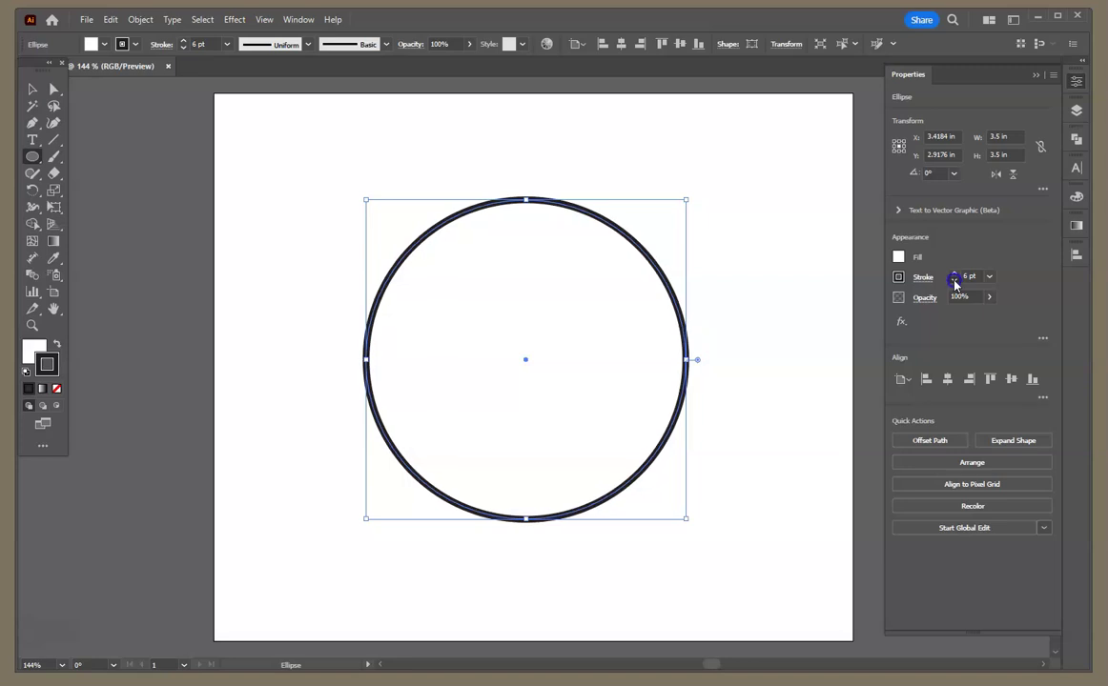
Step: Fill the circle with the yellow-to-orange-to-red gradient swatch
{"action": "left_click", "coordinate": [898, 258]}
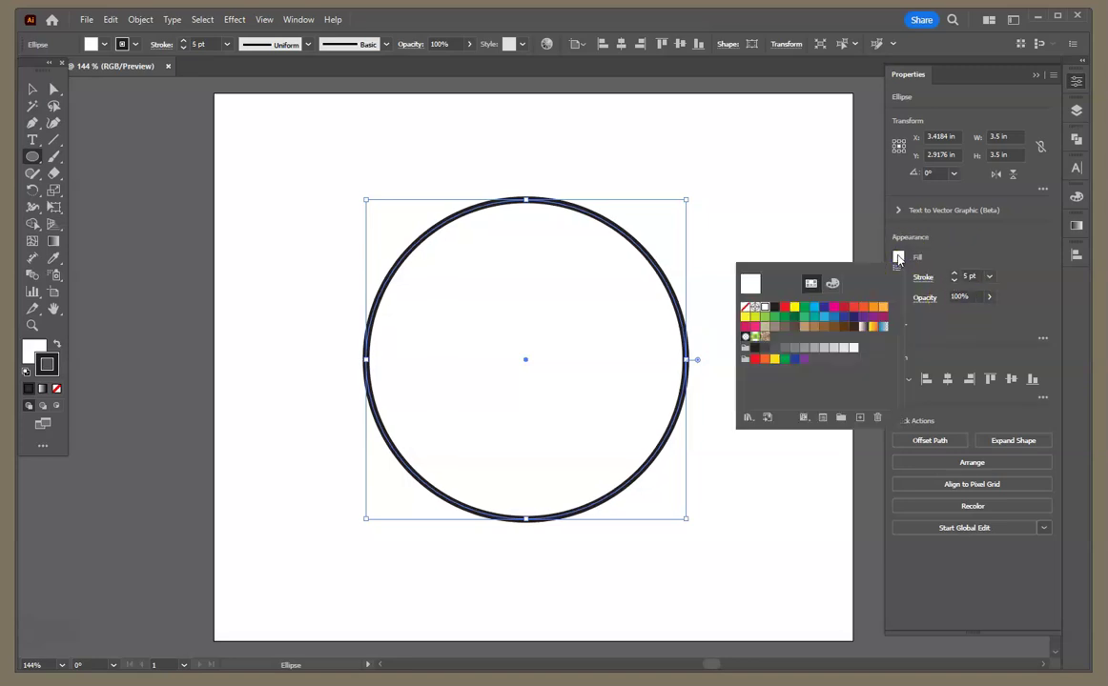
{"action": "left_click", "coordinate": [883, 329]}
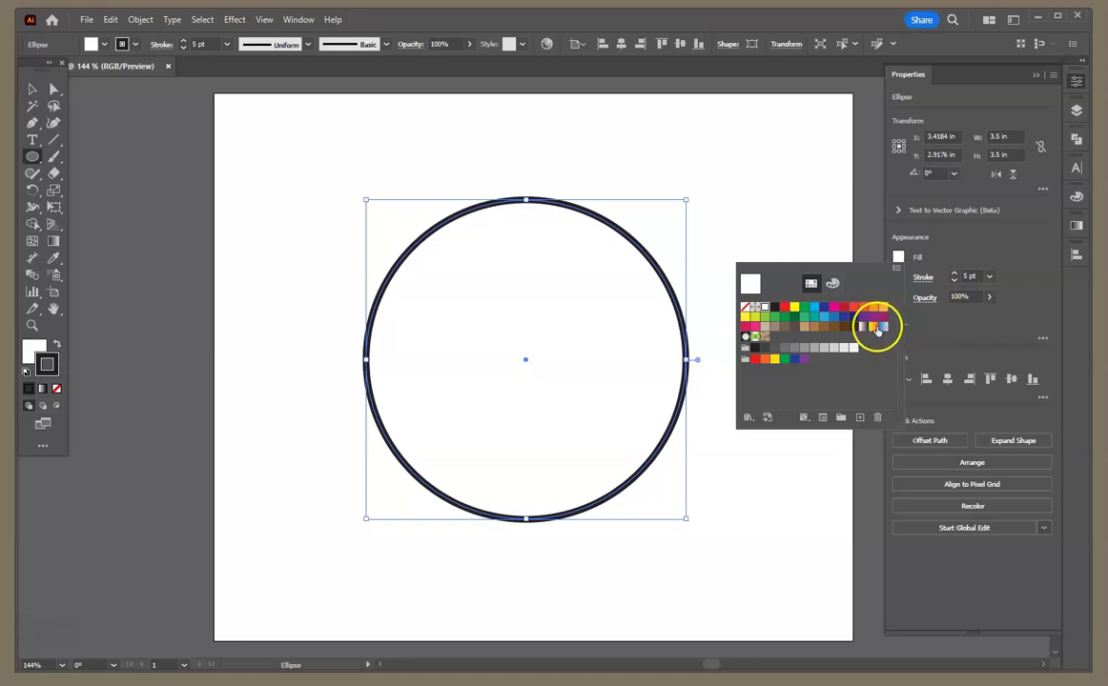
{"action": "left_click", "coordinate": [874, 329]}
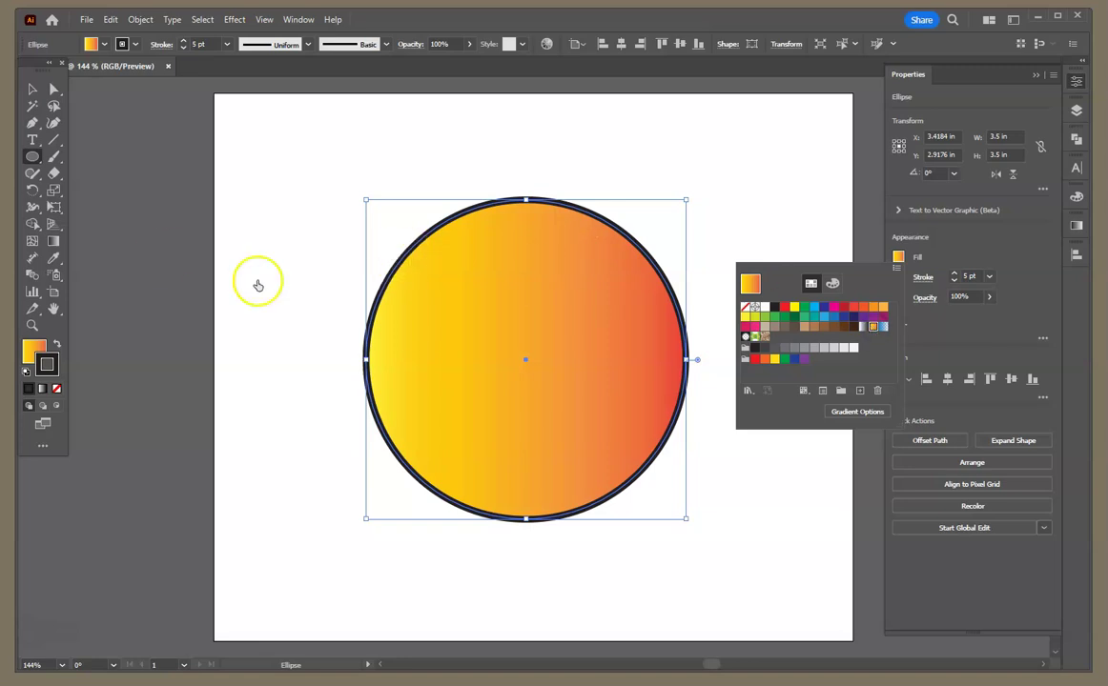
{"action": "left_click", "coordinate": [1080, 232]}
{"action": "left_click", "coordinate": [1076, 85]}
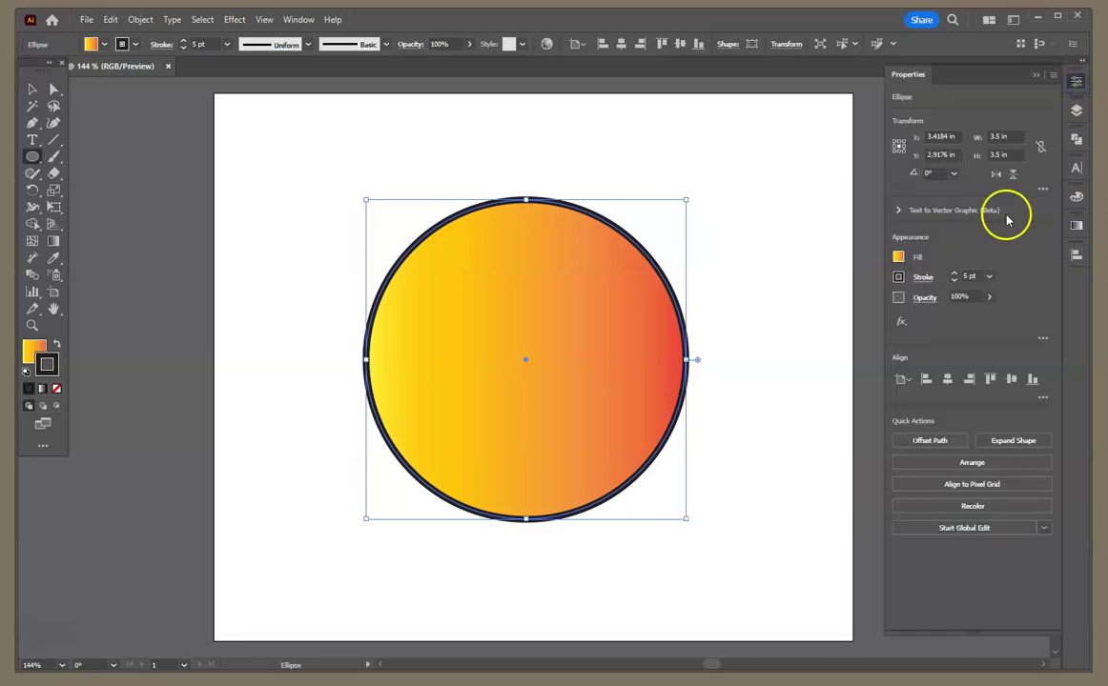
{"action": "left_click", "coordinate": [898, 258]}
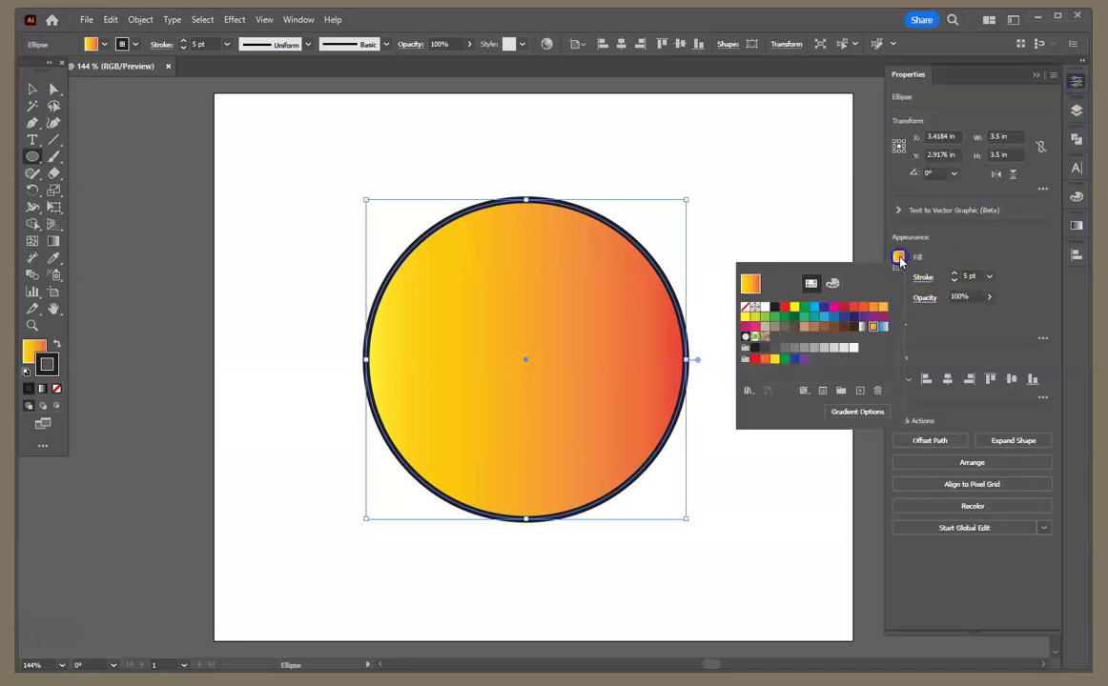
{"action": "left_click", "coordinate": [871, 327]}
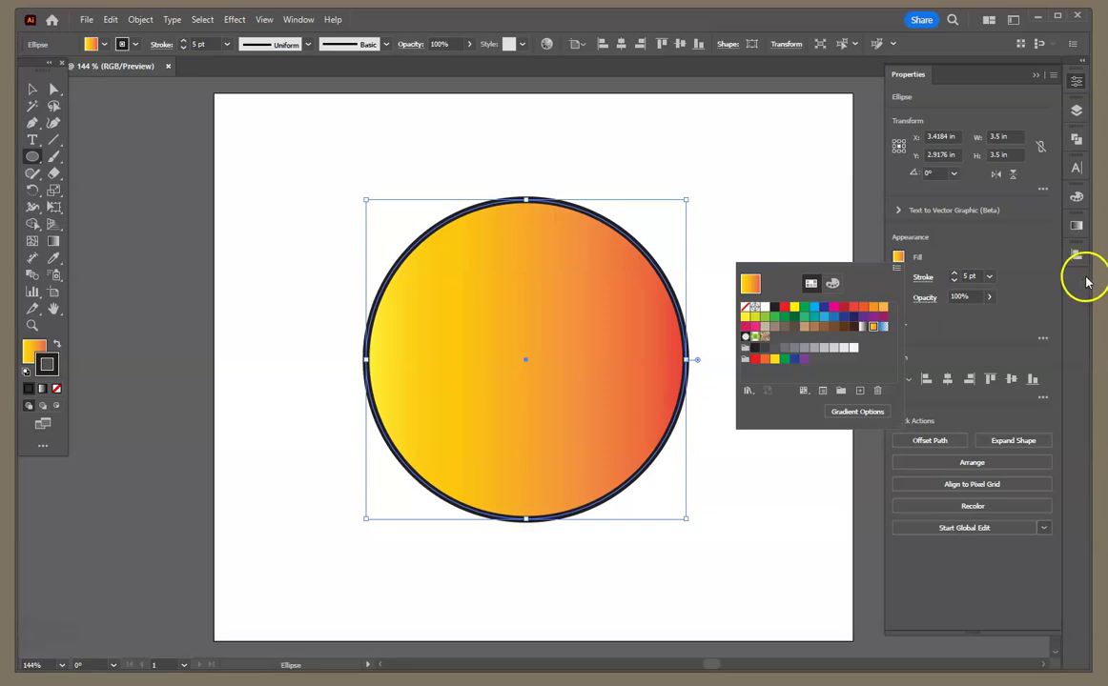
Step: Angle the circle's fill gradient diagonally from yellow at the upper right to red at the lower left, and shift its middle orange stop toward the center
{"action": "left_click", "coordinate": [1082, 229]}
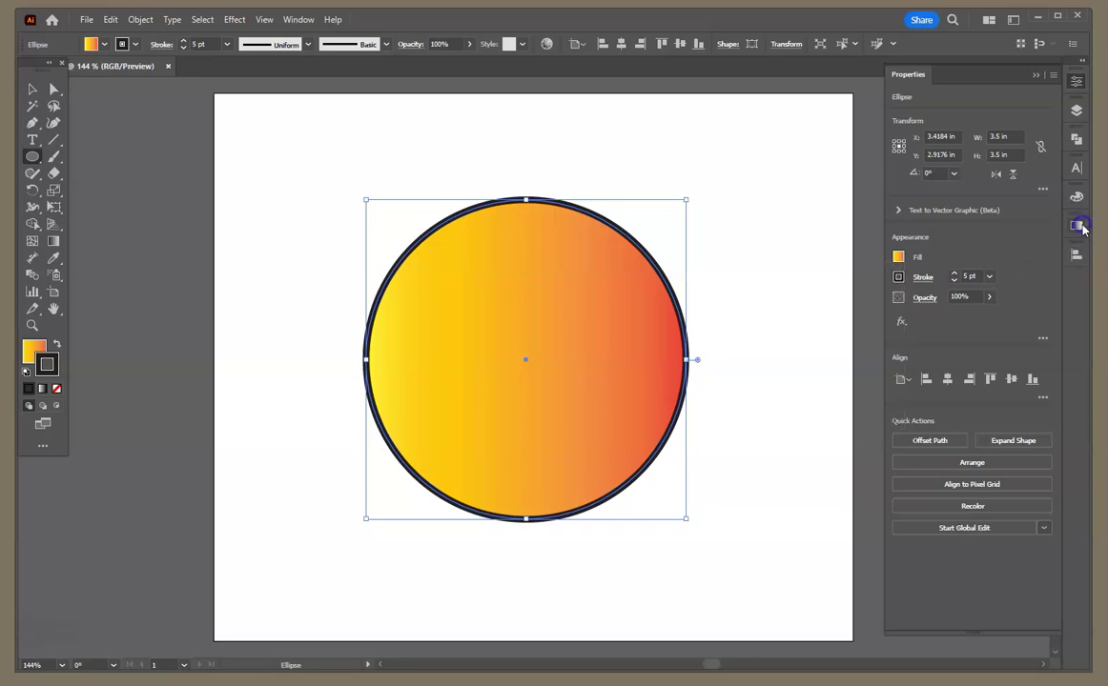
{"action": "left_click", "coordinate": [1081, 227]}
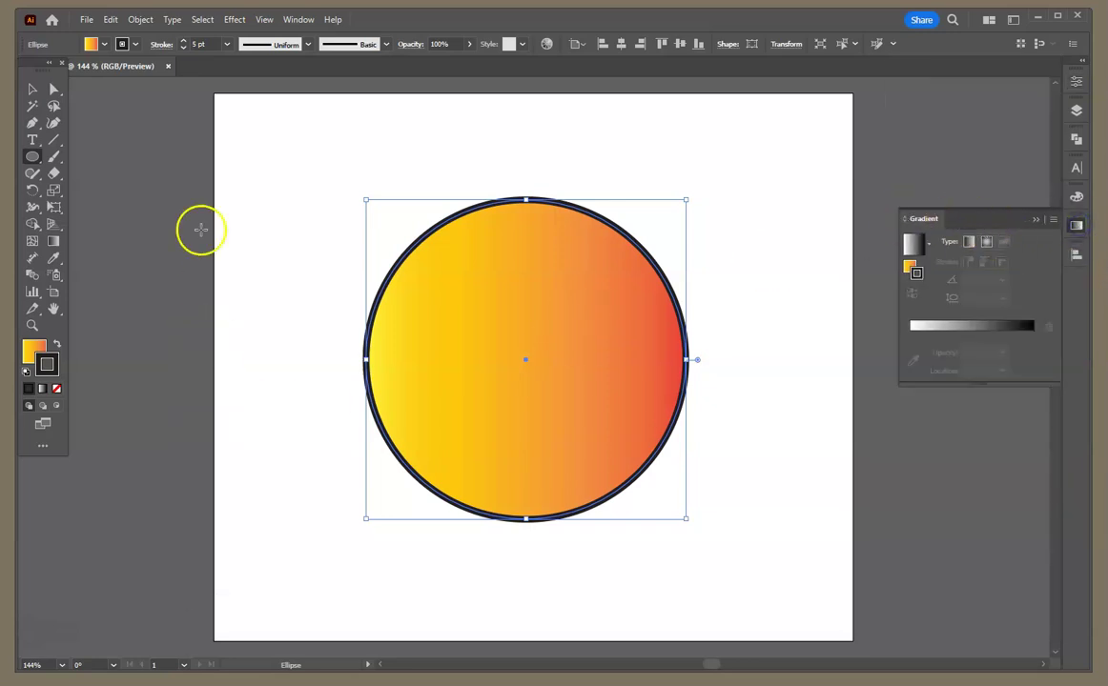
{"action": "left_click", "coordinate": [53, 243]}
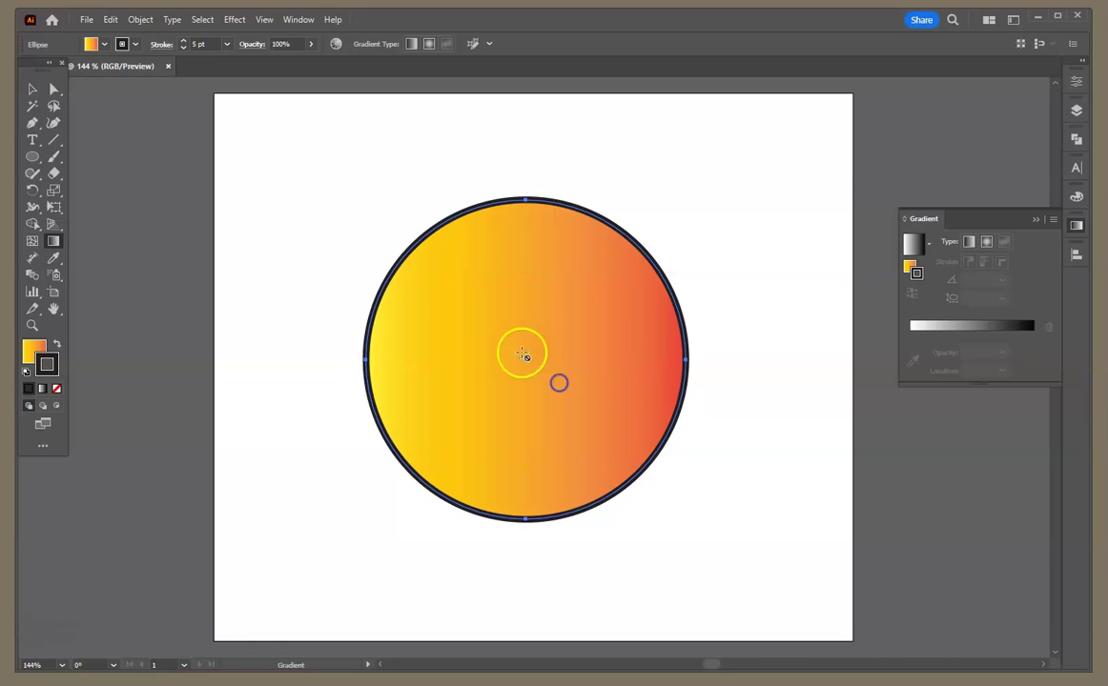
{"action": "left_click", "coordinate": [31, 351]}
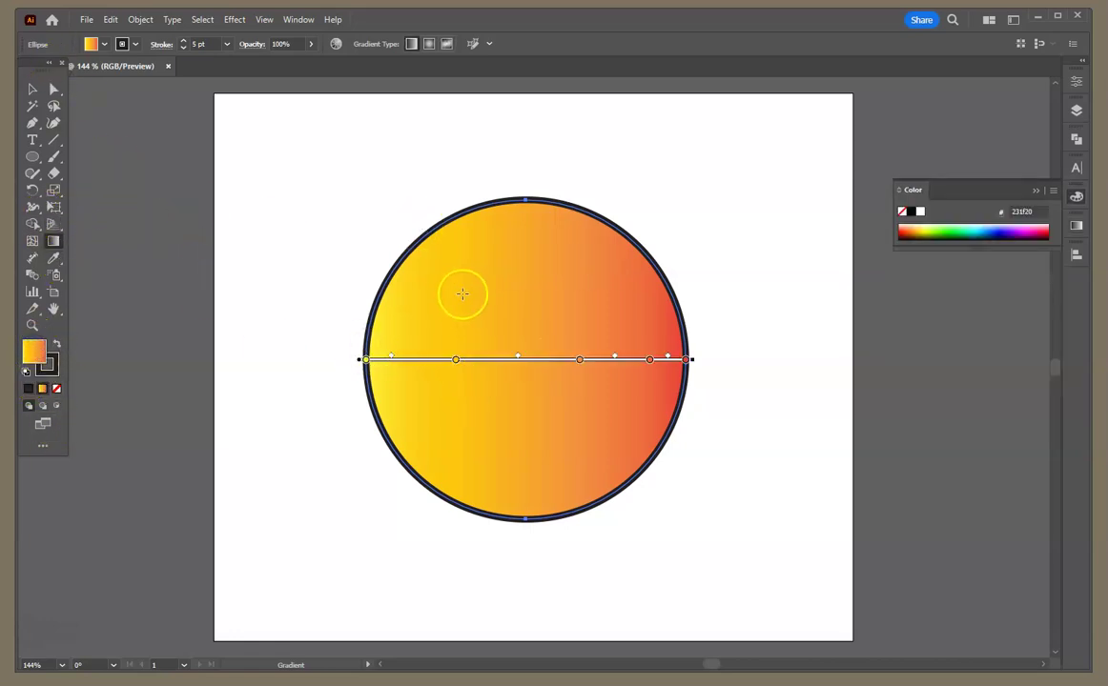
{"action": "left_click_drag", "start_coordinate": [477, 258], "coordinate": [583, 498]}
{"action": "mouse_move", "coordinate": [585, 242]}
{"action": "left_mouse_down"}
{"action": "mouse_move", "coordinate": [420, 454]}
{"action": "mouse_move", "coordinate": [522, 355]}
{"action": "mouse_move", "coordinate": [446, 503]}
{"action": "mouse_move", "coordinate": [471, 462]}
{"action": "left_mouse_up"}
{"action": "left_click_drag", "start_coordinate": [495, 414], "coordinate": [510, 389]}
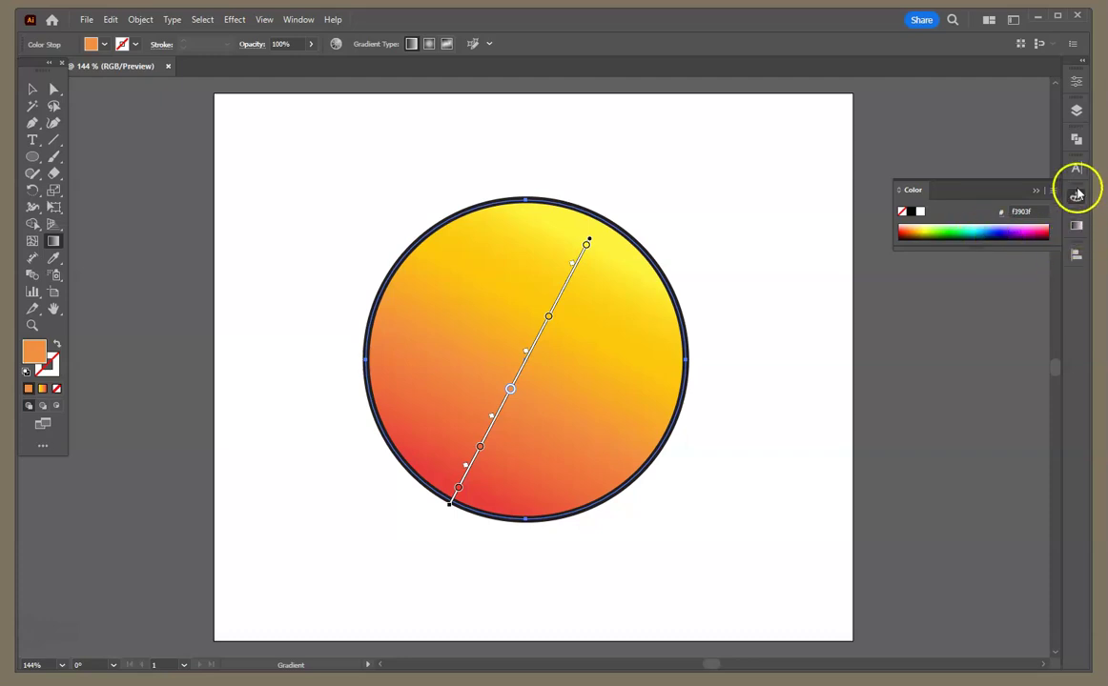
Step: Float the Gradient panel near the artboard's lower right corner and dock the Swatches panel with the collapsed panels, expanded for use
{"action": "left_click", "coordinate": [1076, 225]}
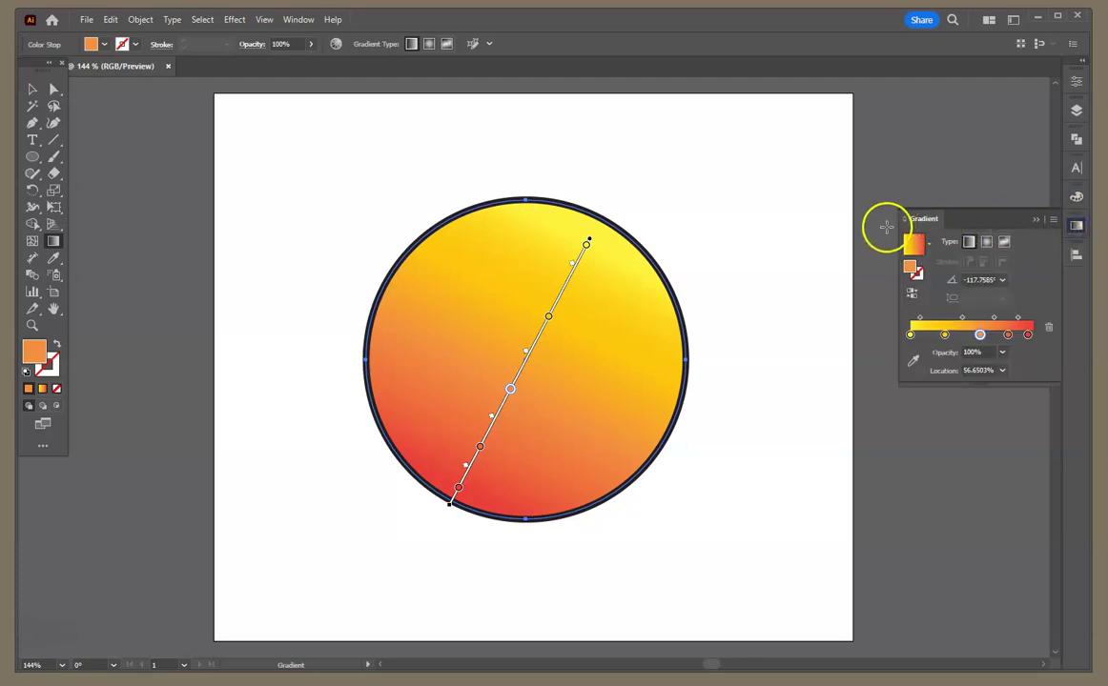
{"action": "left_click_drag", "start_coordinate": [935, 223], "coordinate": [797, 460]}
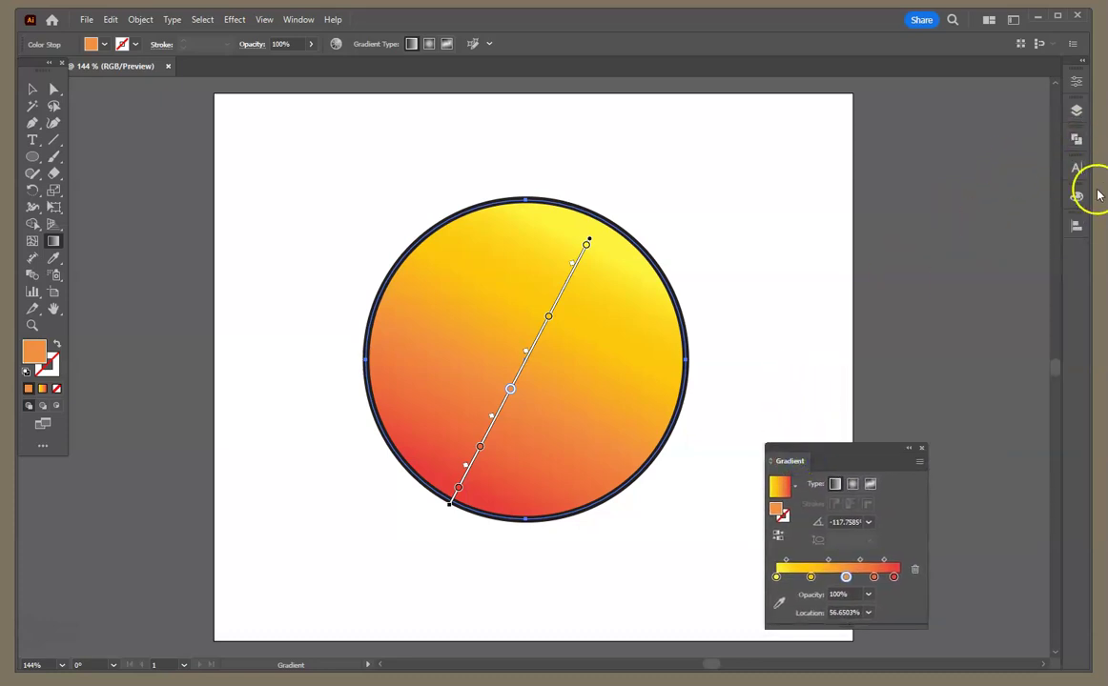
{"action": "left_click", "coordinate": [298, 19]}
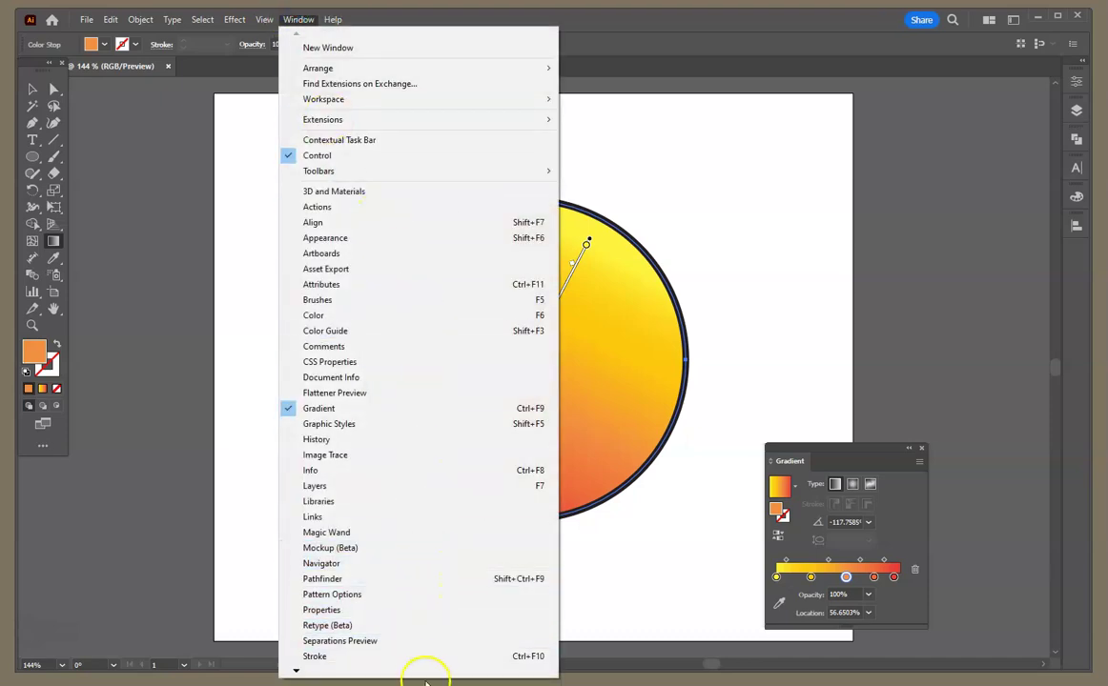
{"action": "mouse_move", "coordinate": [424, 672]}
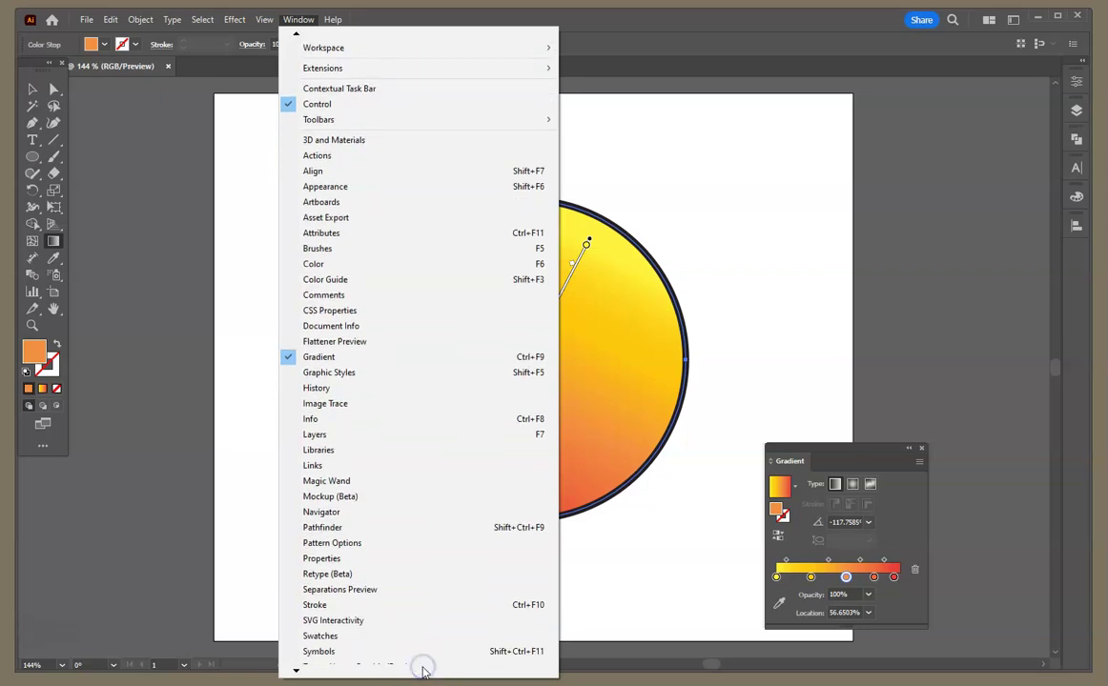
{"action": "left_click", "coordinate": [376, 545]}
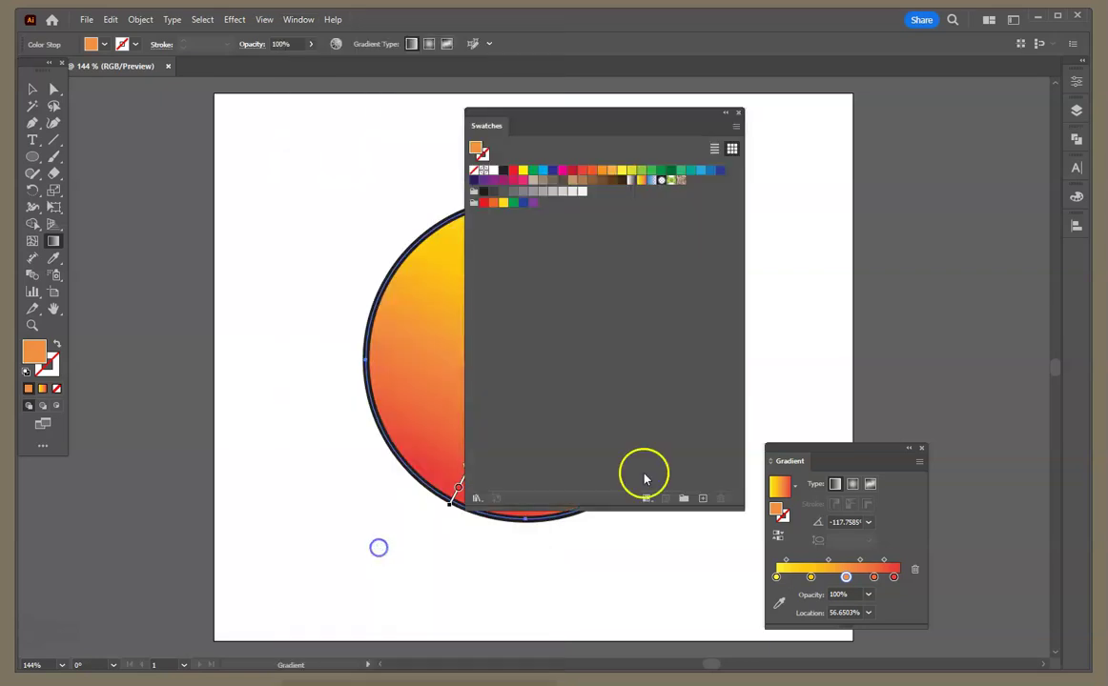
{"action": "left_click_drag", "start_coordinate": [498, 124], "coordinate": [1079, 148]}
{"action": "left_click", "coordinate": [1079, 164]}
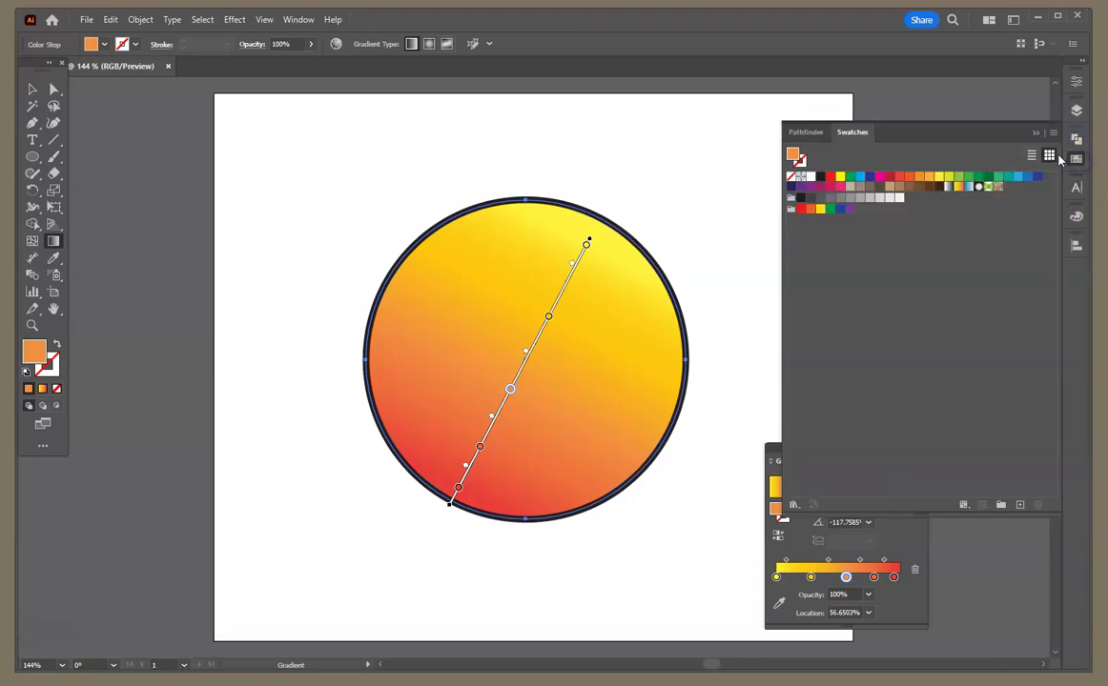
Step: Add a light green swatch as a middle stop in the circle's gradient and spread the neighboring stops to widen the green band
{"action": "left_click_drag", "start_coordinate": [958, 177], "coordinate": [828, 578]}
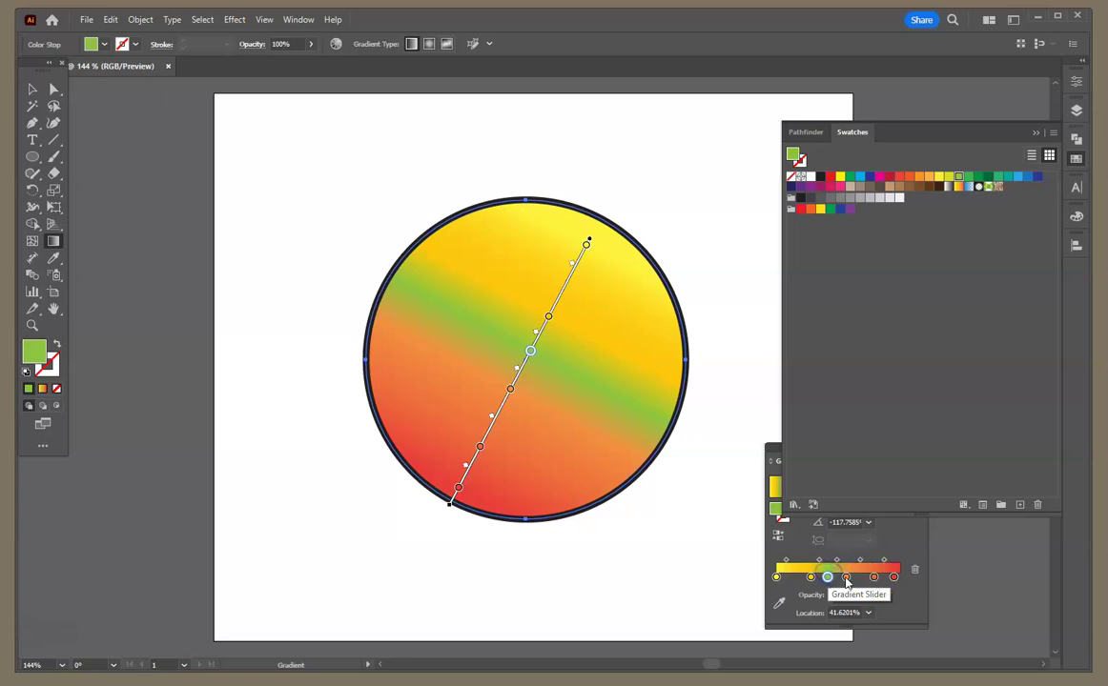
{"action": "left_click", "coordinate": [811, 578]}
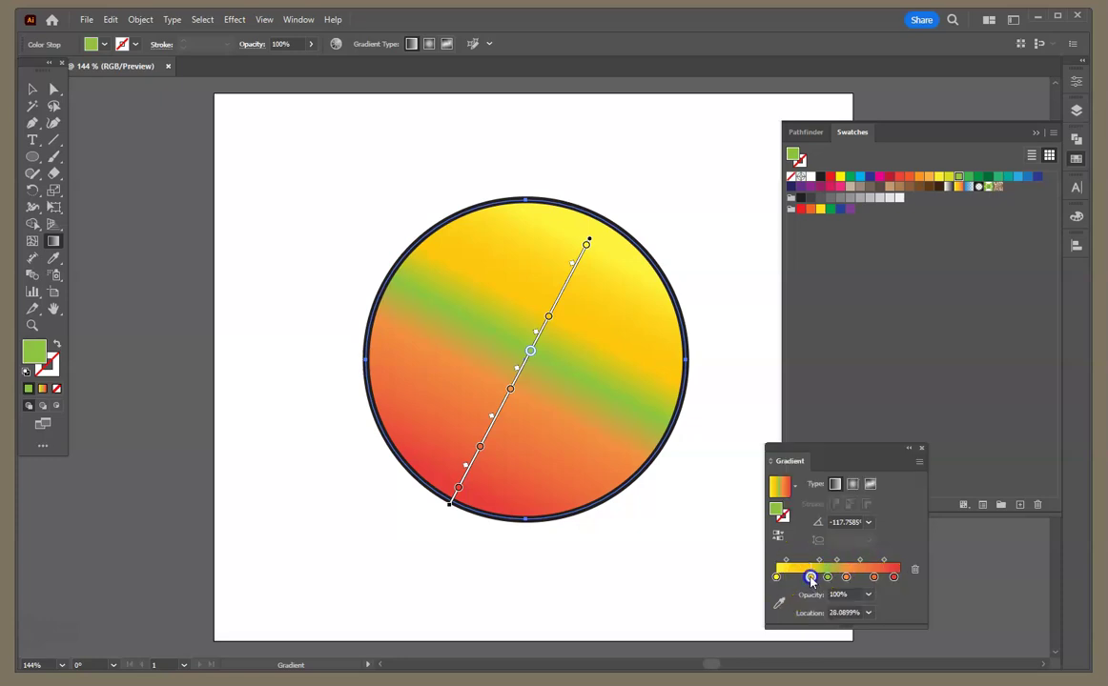
{"action": "left_click_drag", "start_coordinate": [845, 578], "coordinate": [823, 582]}
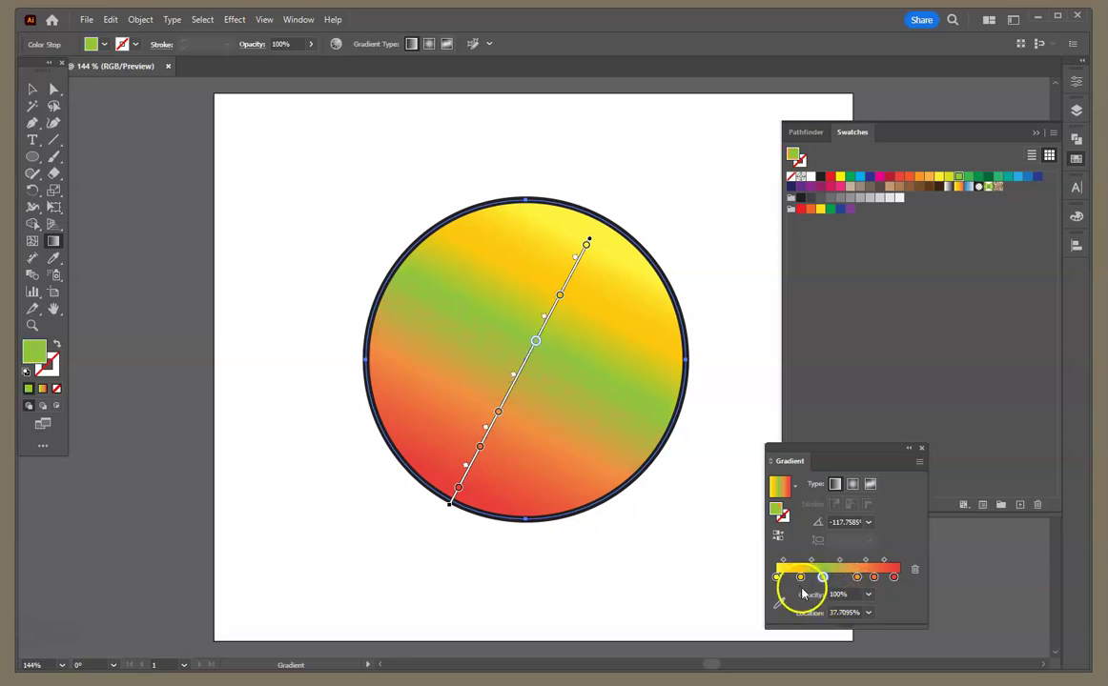
Step: Remove the light yellow starting stop from the circle's gradient, and put the Gradient and Swatches panels away in the collapsed dock
{"action": "left_click", "coordinate": [777, 578]}
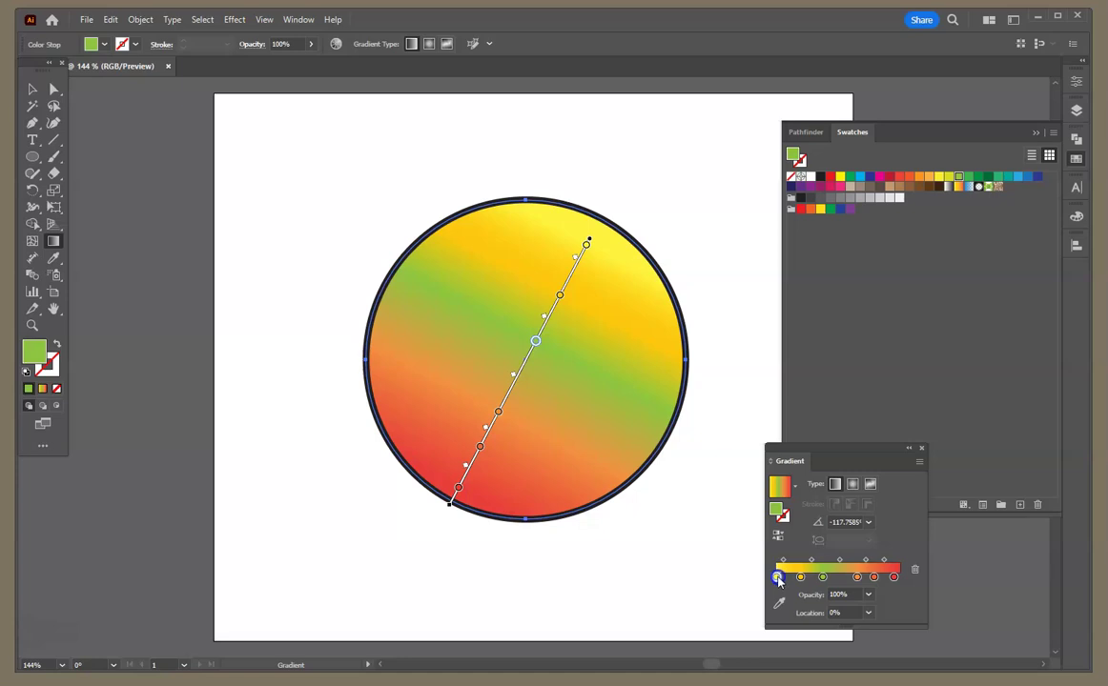
{"action": "left_click", "coordinate": [775, 579]}
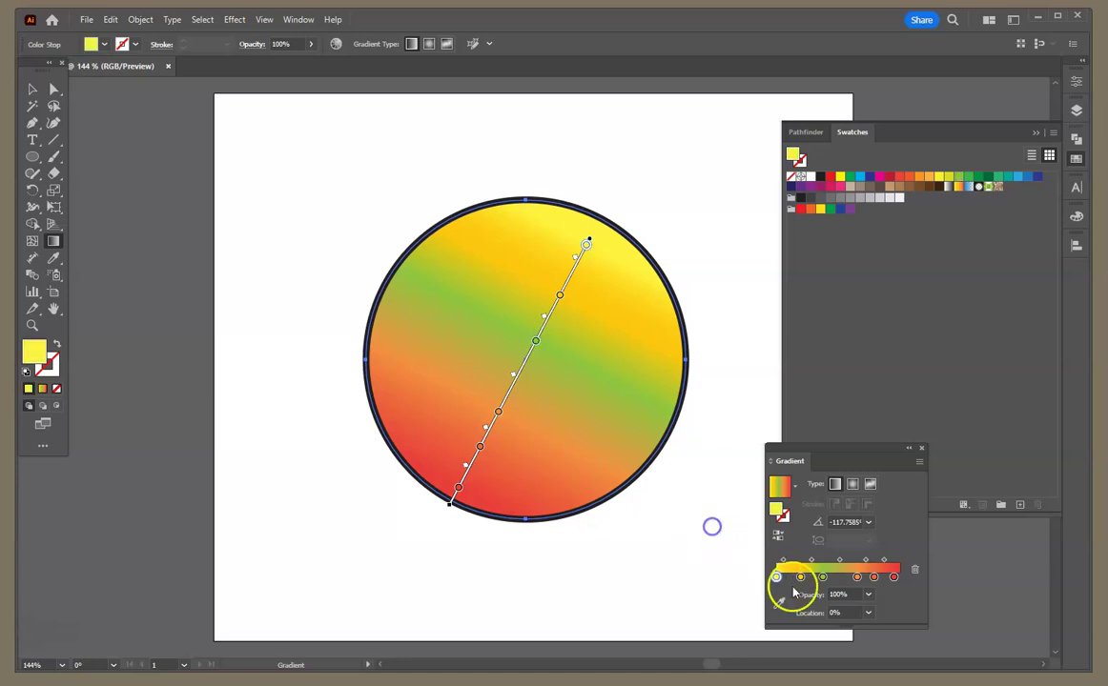
{"action": "left_click_drag", "start_coordinate": [777, 578], "coordinate": [787, 591]}
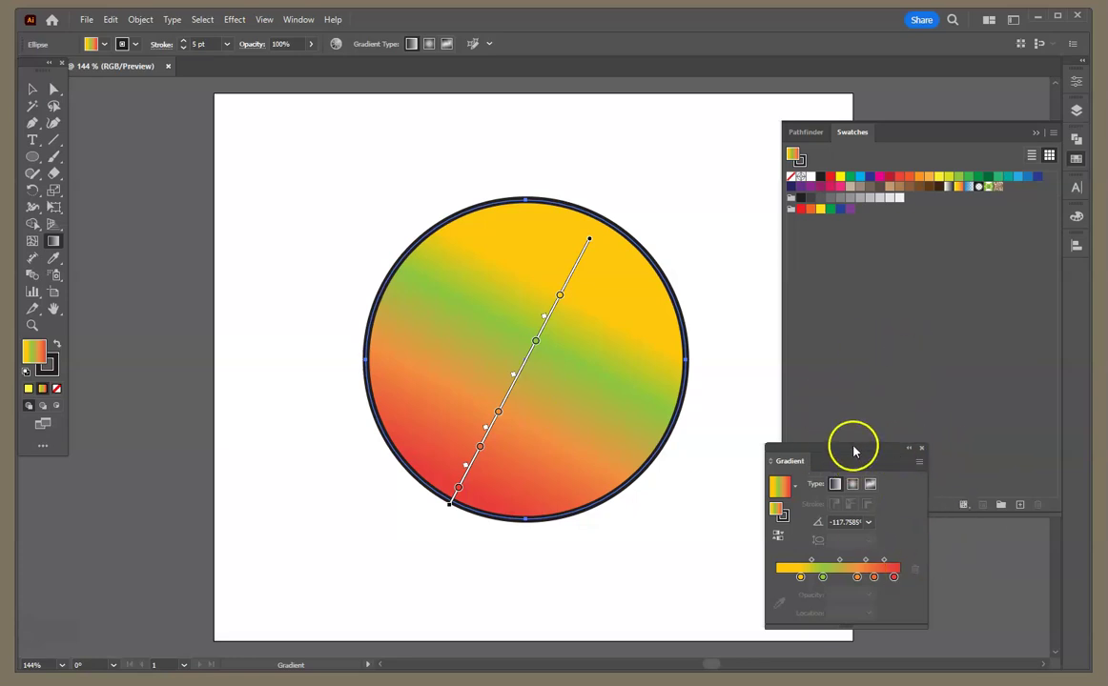
{"action": "left_click_drag", "start_coordinate": [795, 455], "coordinate": [1066, 275]}
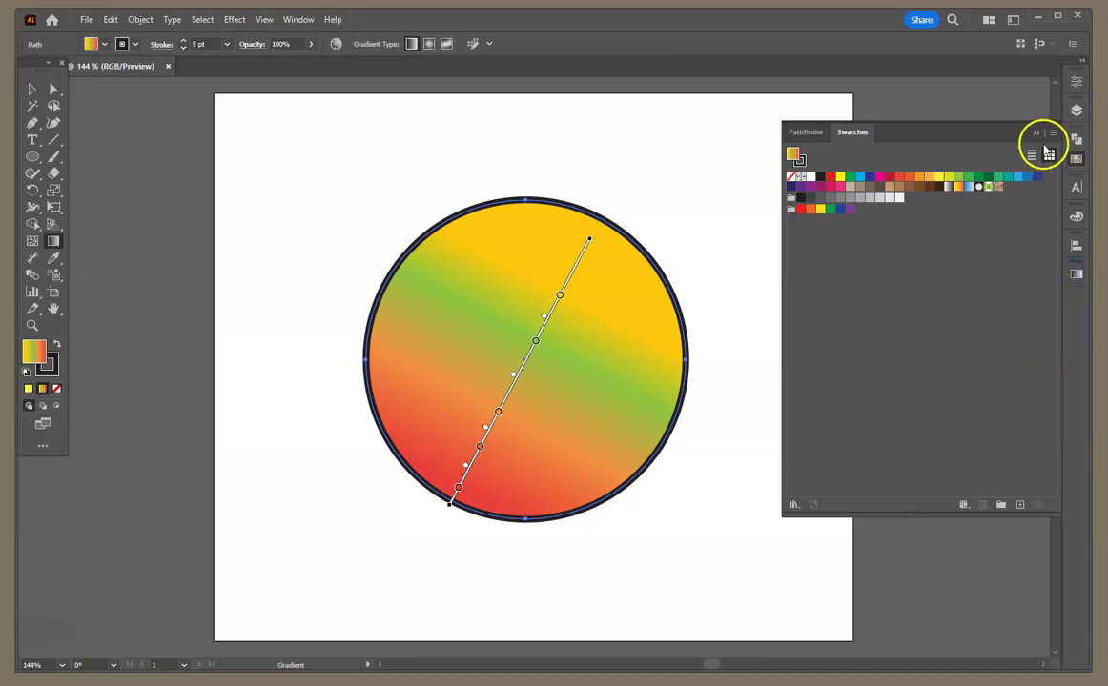
{"action": "left_click", "coordinate": [1035, 132]}
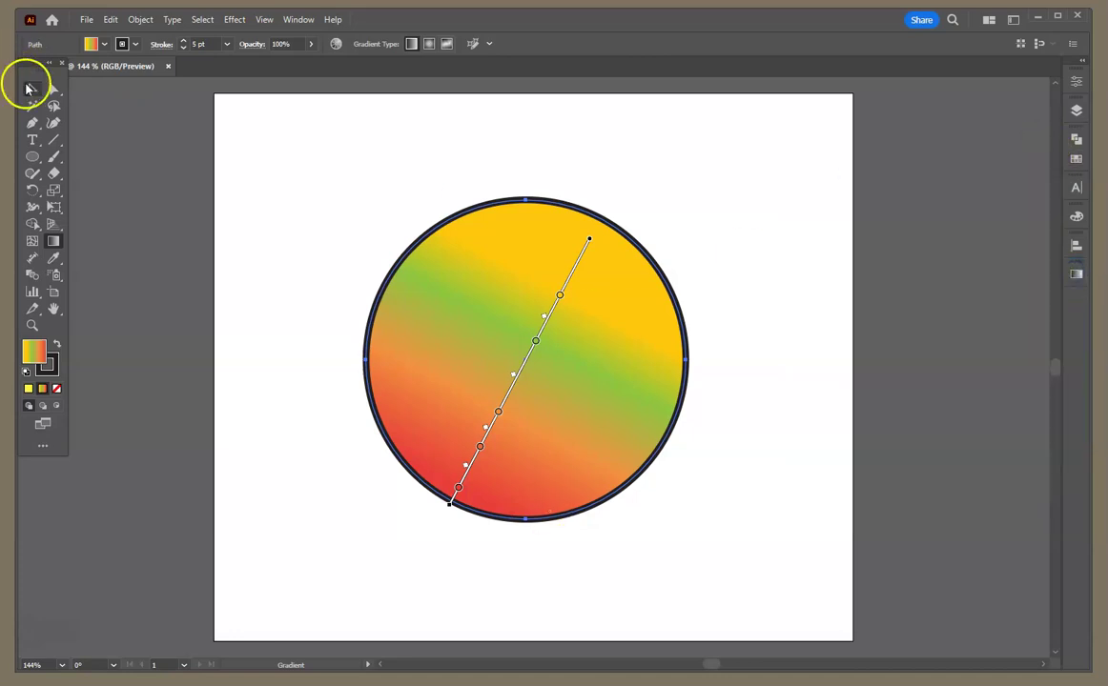
Step: Move the circle to the artboard's upper right corner so that it overlaps the top and right edges
{"action": "left_click", "coordinate": [32, 89]}
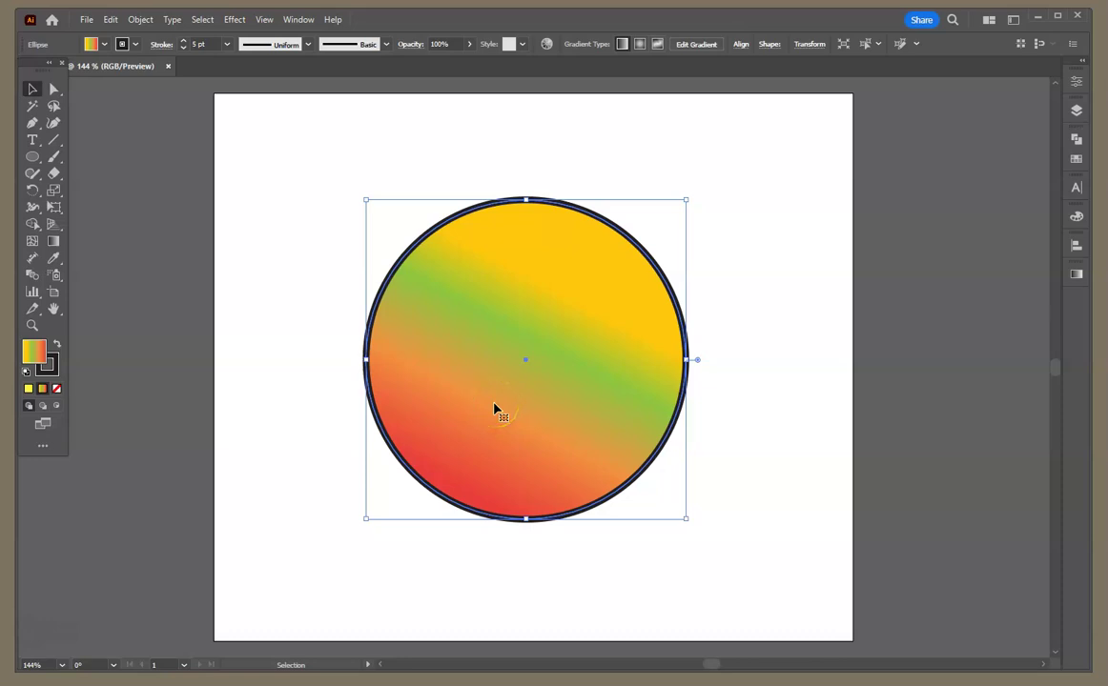
{"action": "left_click_drag", "start_coordinate": [569, 359], "coordinate": [905, 284]}
{"action": "key", "text": "z"}
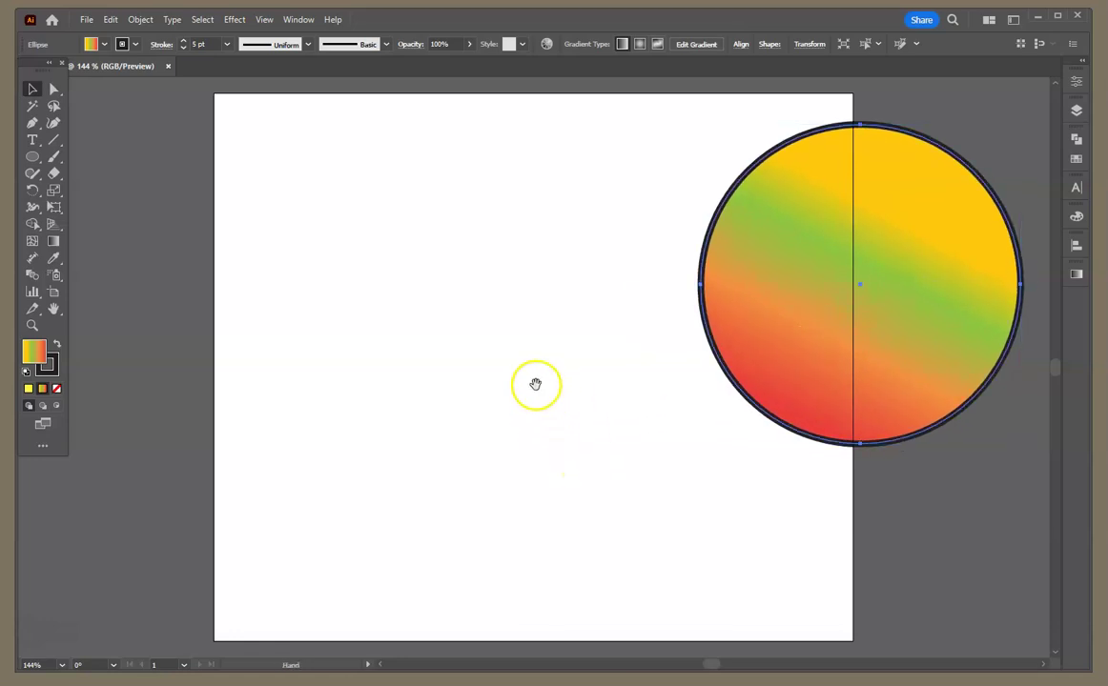
{"action": "left_click", "coordinate": [536, 385], "text": "alt"}
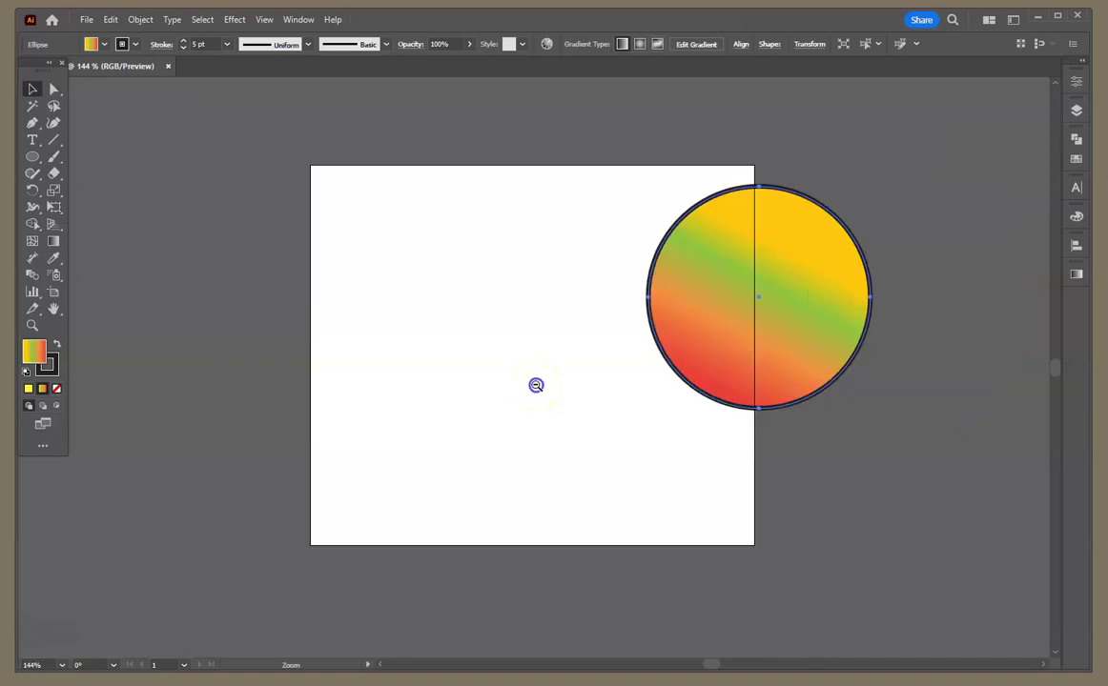
{"action": "key", "text": "v"}
{"action": "left_click_drag", "start_coordinate": [808, 299], "coordinate": [786, 248]}
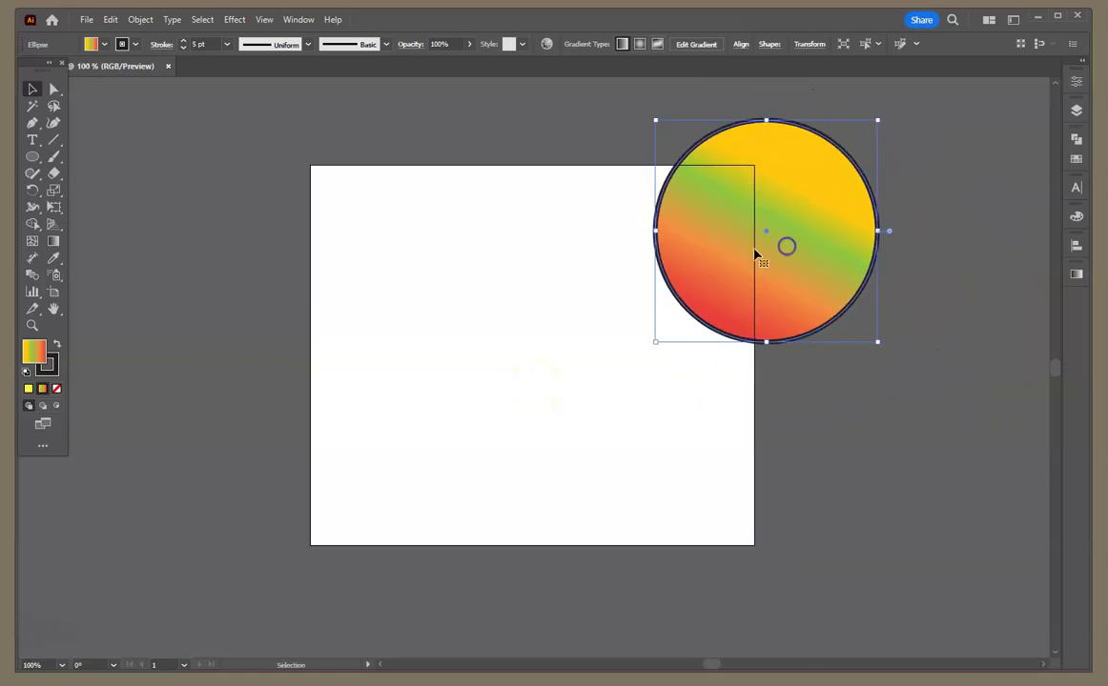
{"action": "left_click", "coordinate": [1077, 111]}
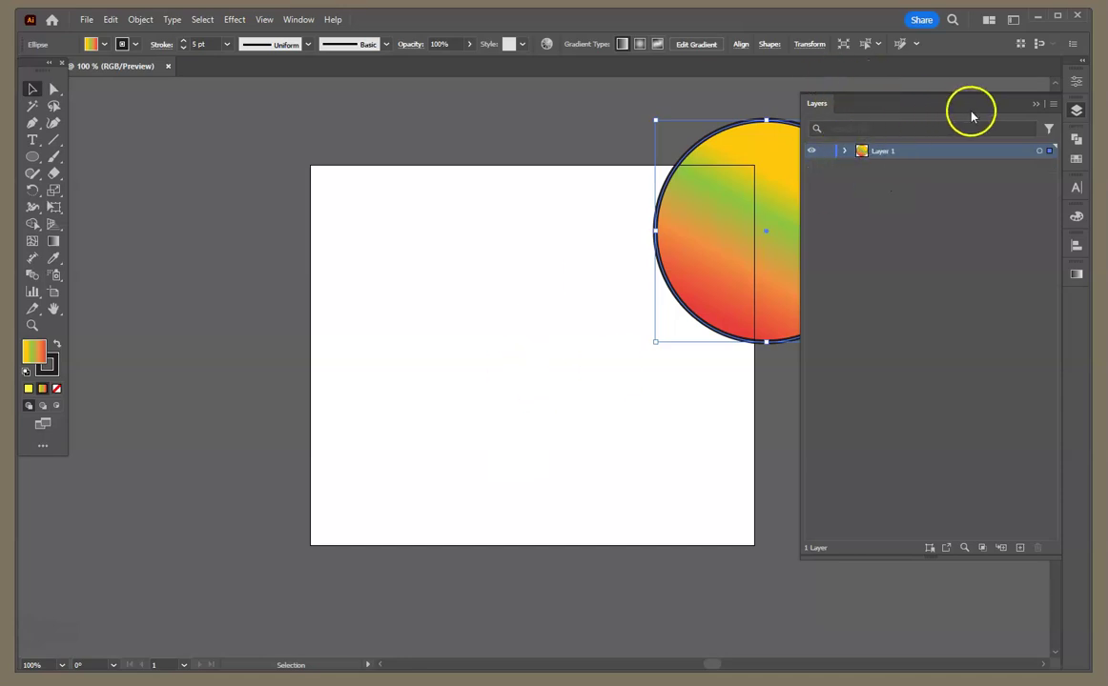
{"action": "left_click", "coordinate": [1035, 102]}
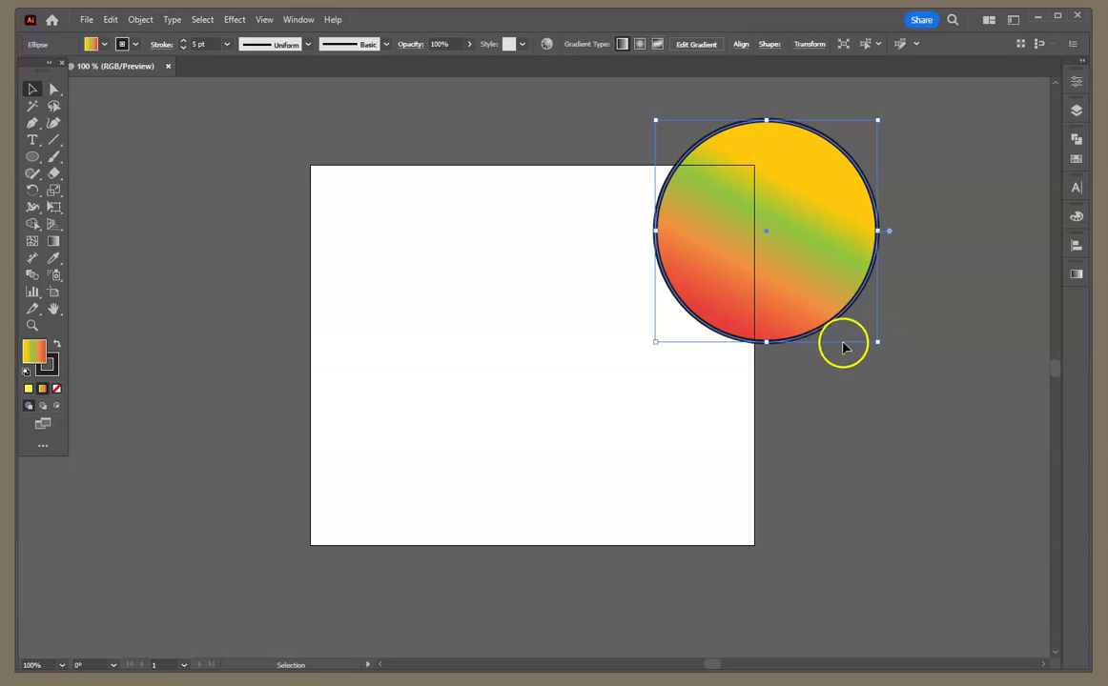
Step: Create a rectangle 6 in wide and 2 in high near the bottom of the artboard
{"action": "left_click", "coordinate": [33, 159]}
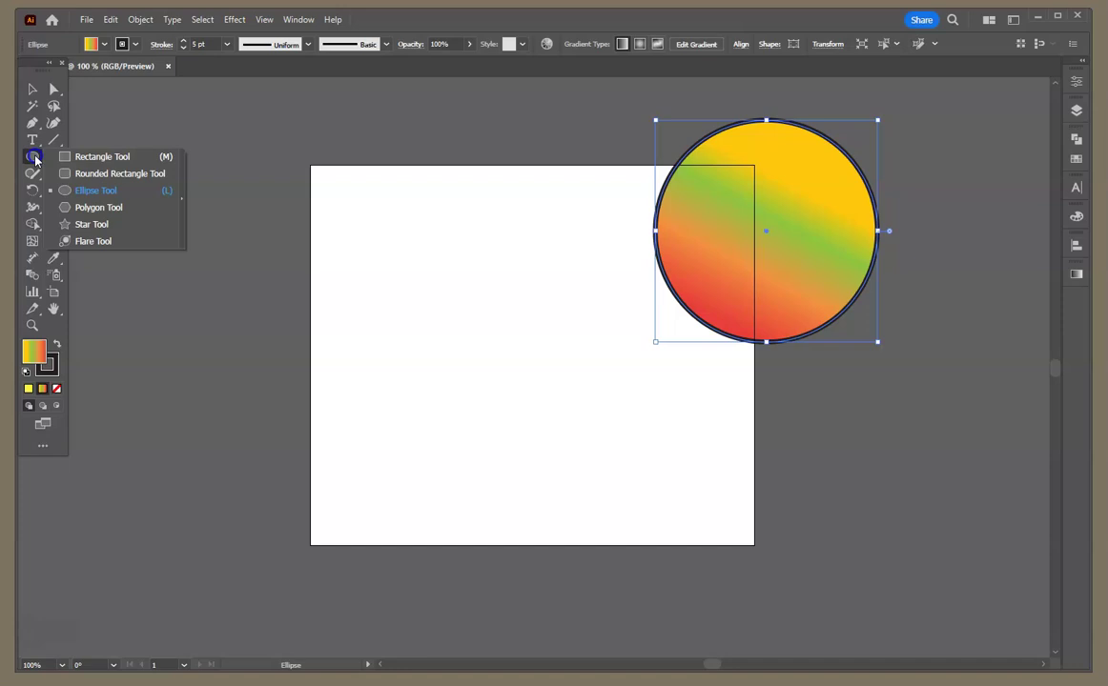
{"action": "left_click", "coordinate": [101, 161]}
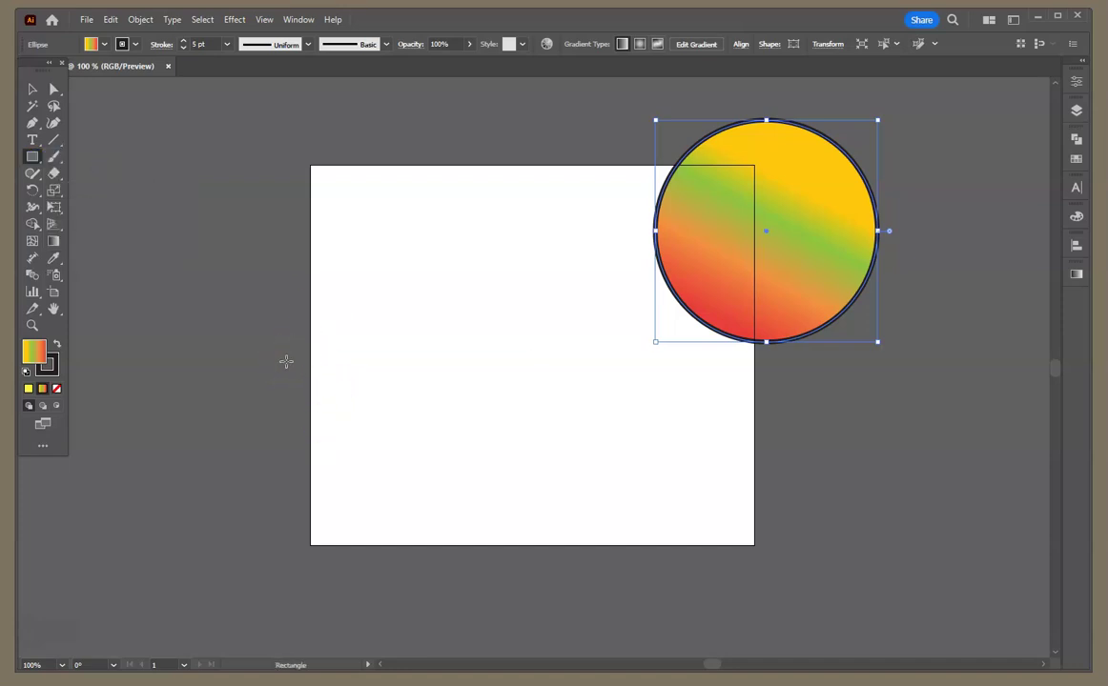
{"action": "left_click_drag", "start_coordinate": [271, 354], "coordinate": [267, 354]}
{"action": "left_click", "coordinate": [387, 433]}
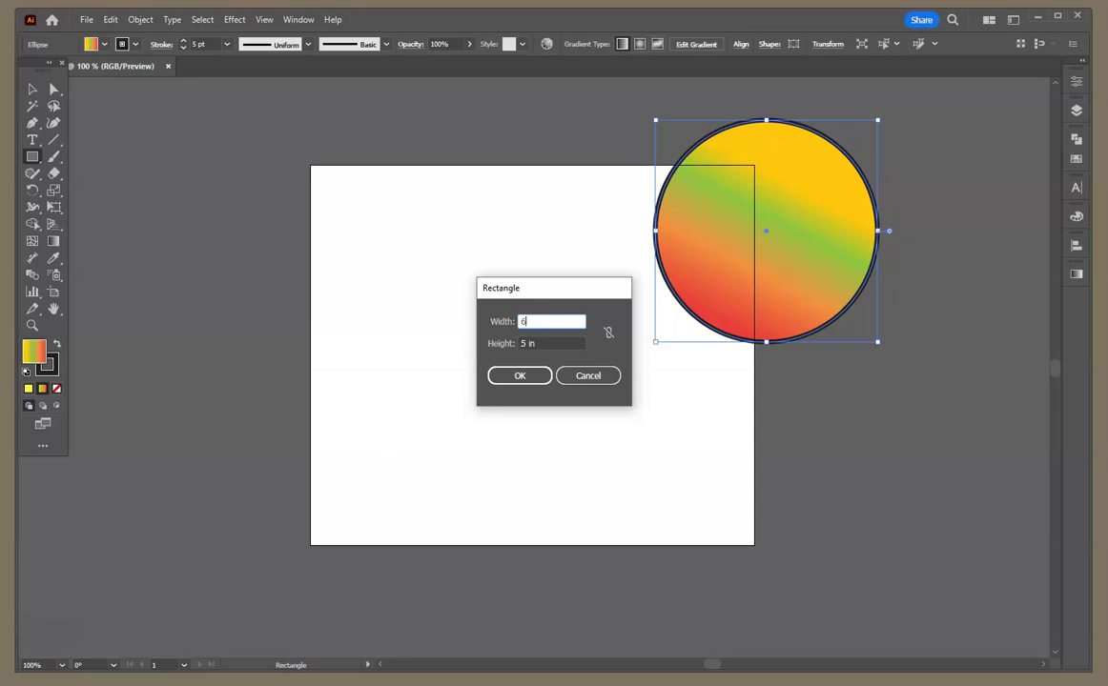
{"action": "type", "text": "6 in"}
{"action": "key", "text": "Tab"}
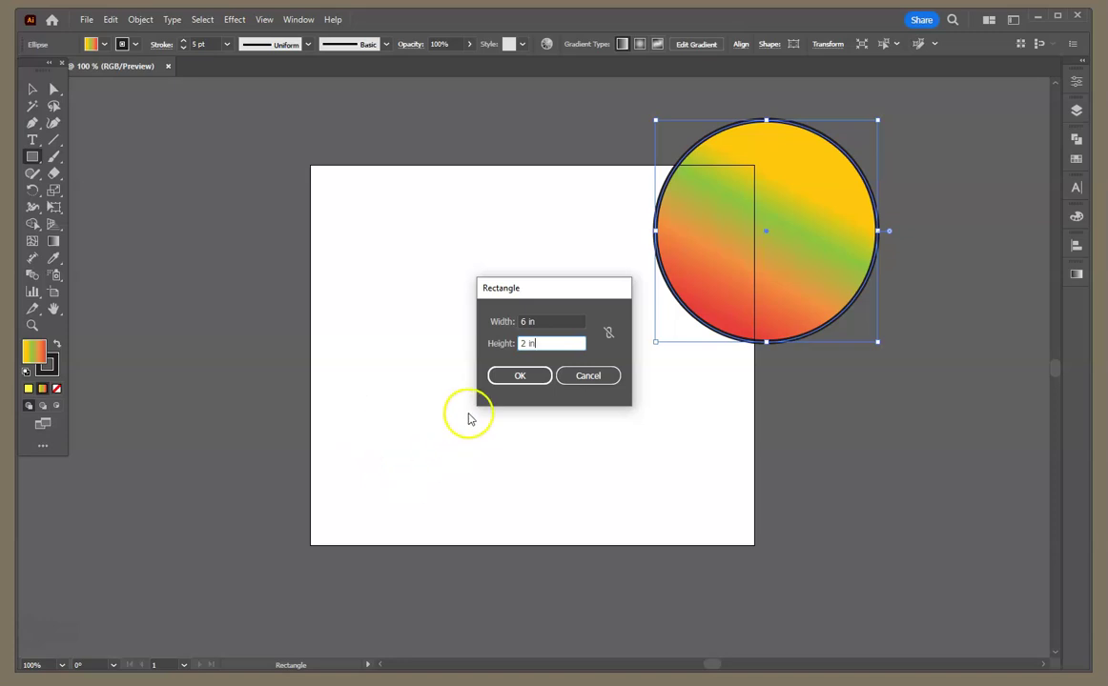
{"action": "left_click", "coordinate": [523, 375]}
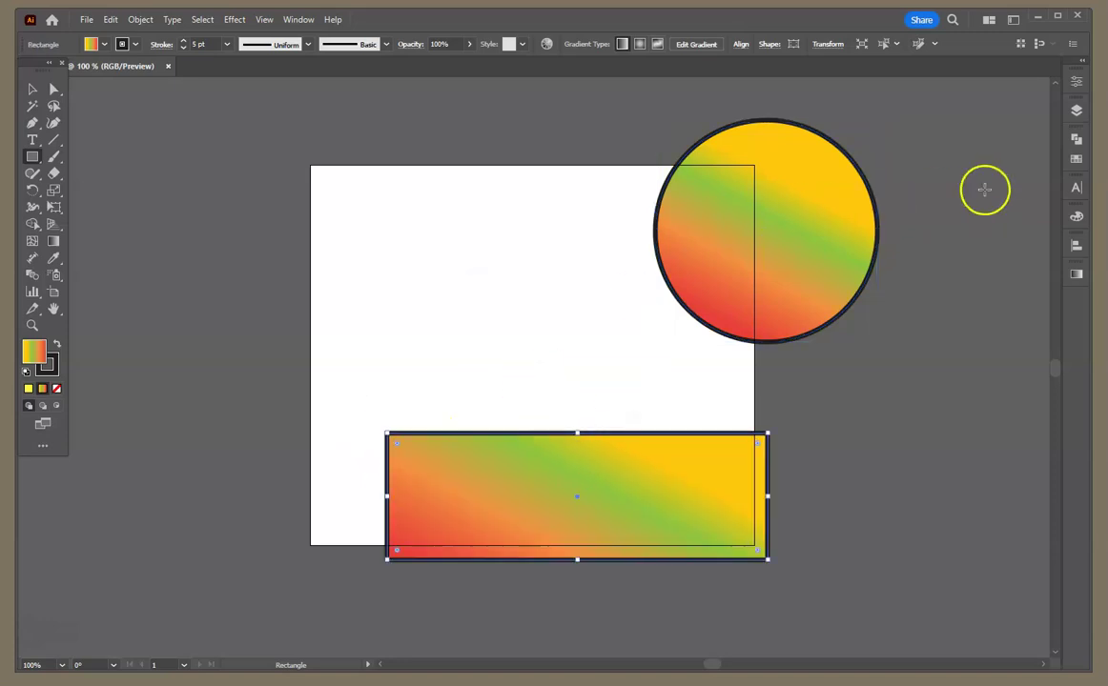
Step: Fill the rectangle with a solid medium blue swatch
{"action": "left_click", "coordinate": [1078, 81]}
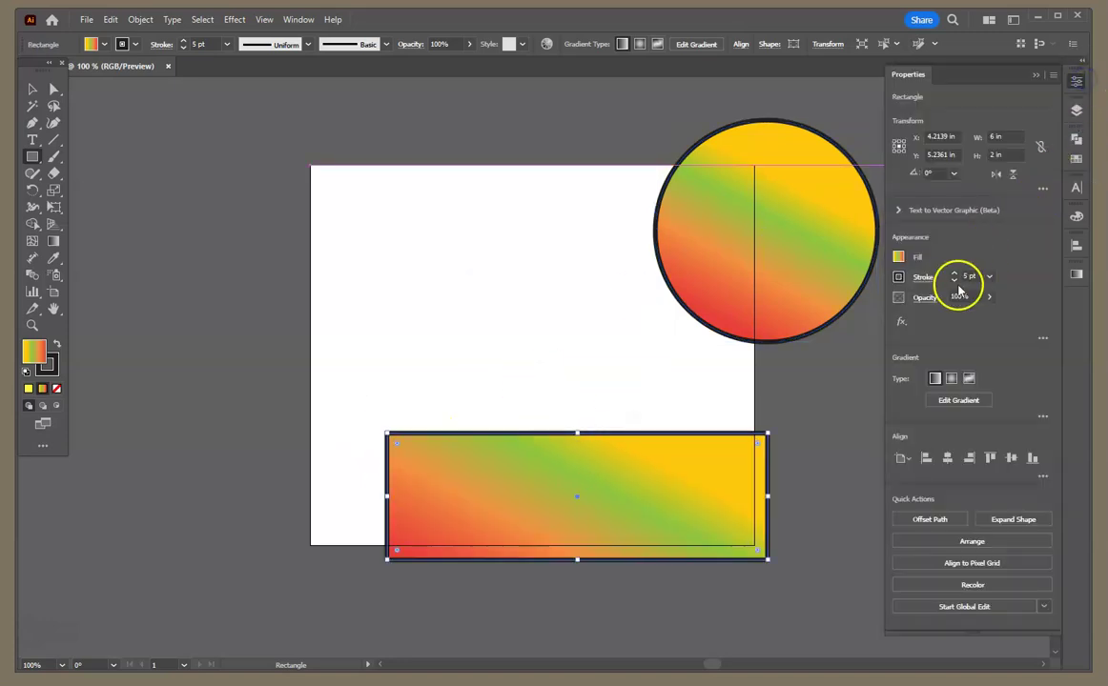
{"action": "left_click", "coordinate": [899, 258]}
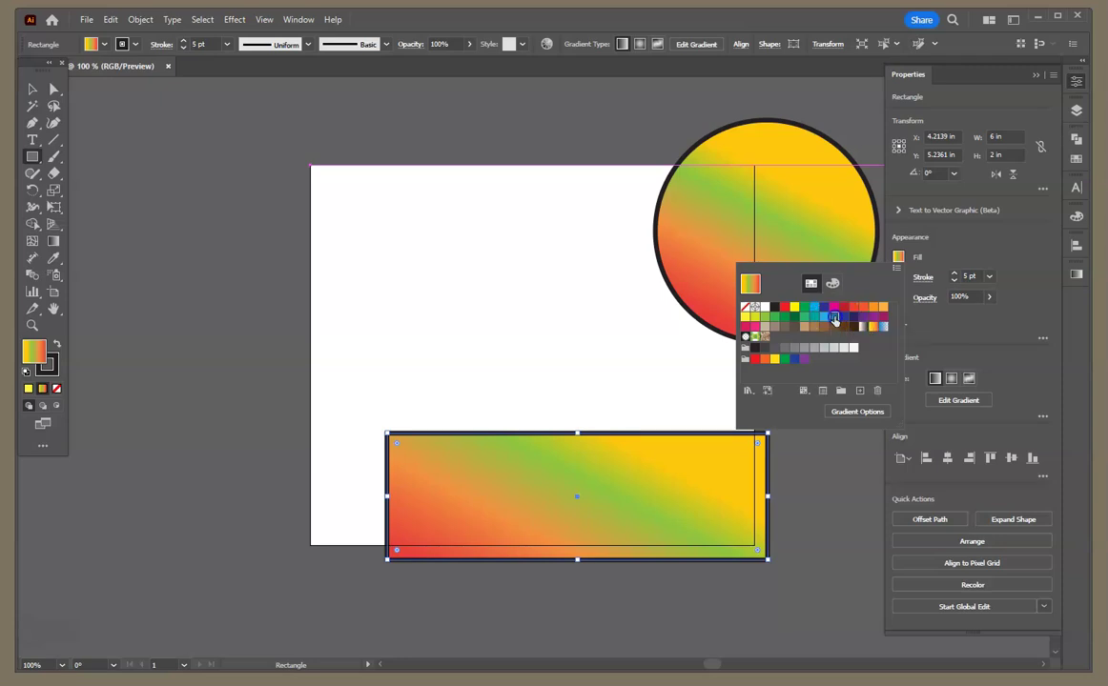
{"action": "left_click", "coordinate": [833, 316]}
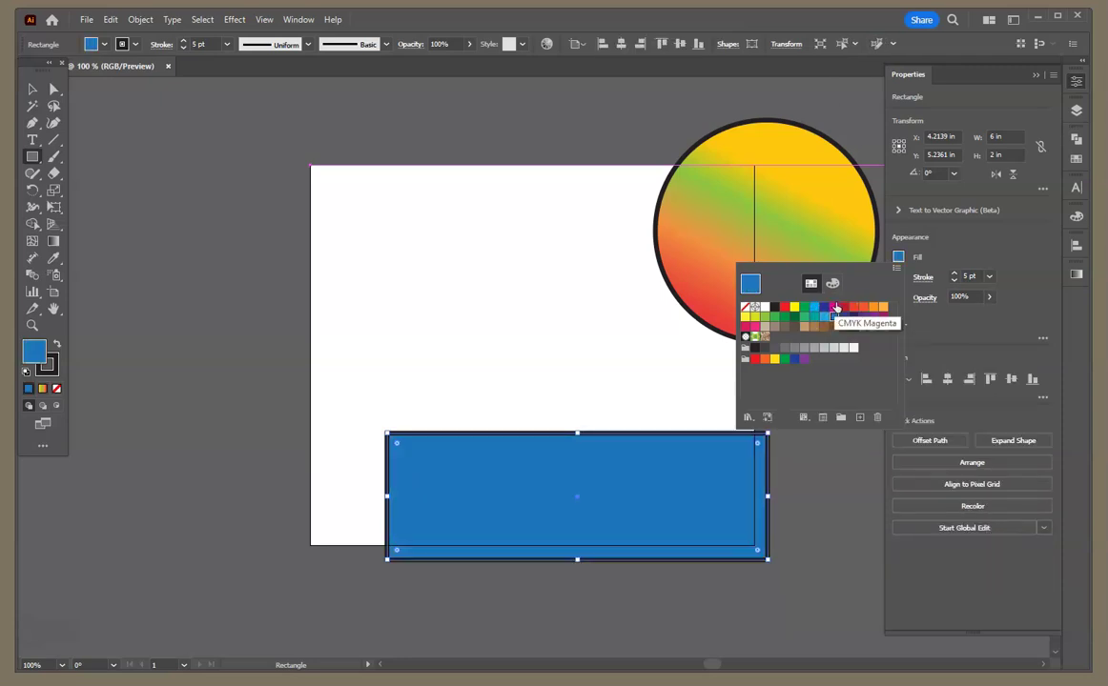
{"action": "left_click", "coordinate": [973, 247]}
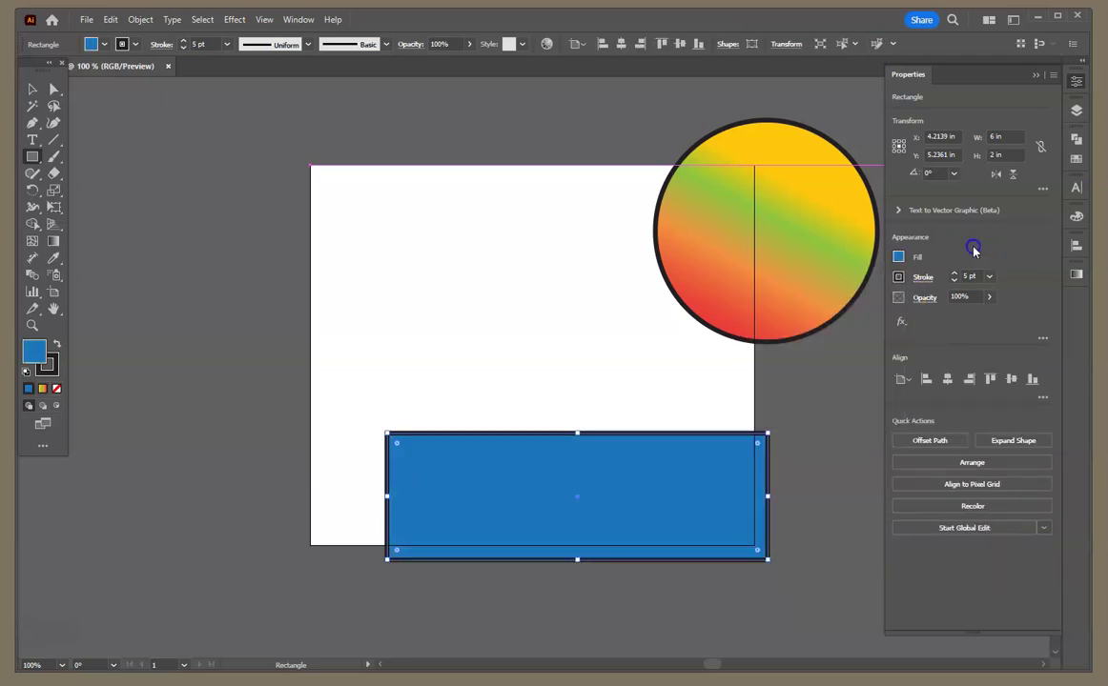
Step: Give the rectangle a red stroke with a weight of 10 pt
{"action": "left_click", "coordinate": [902, 280]}
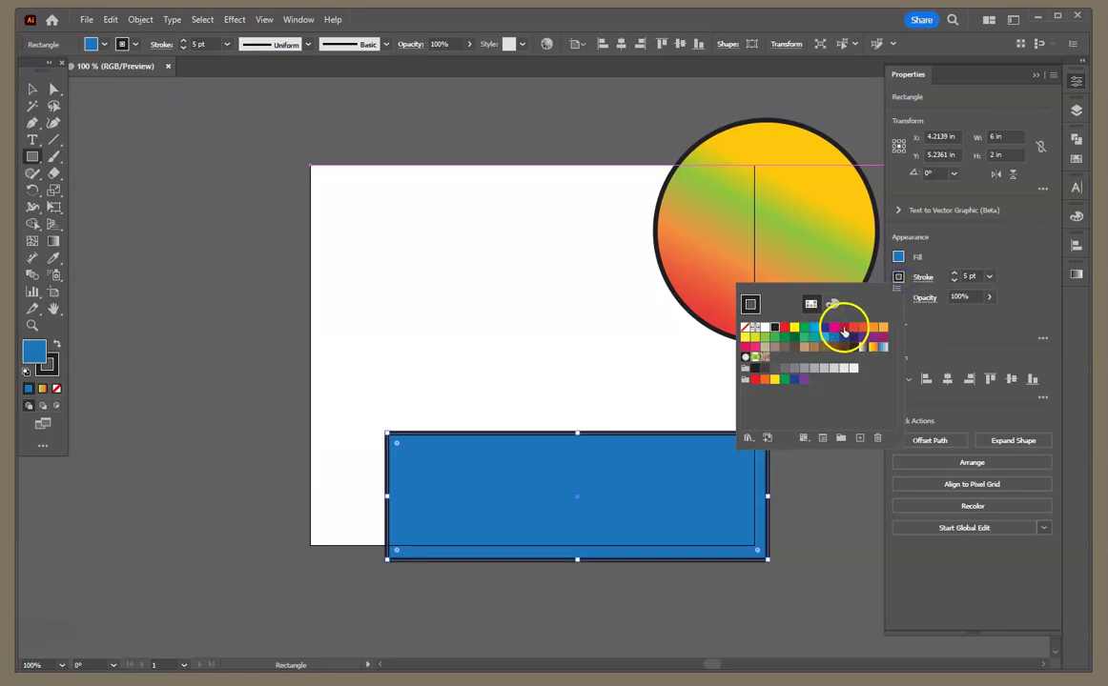
{"action": "left_click", "coordinate": [784, 327]}
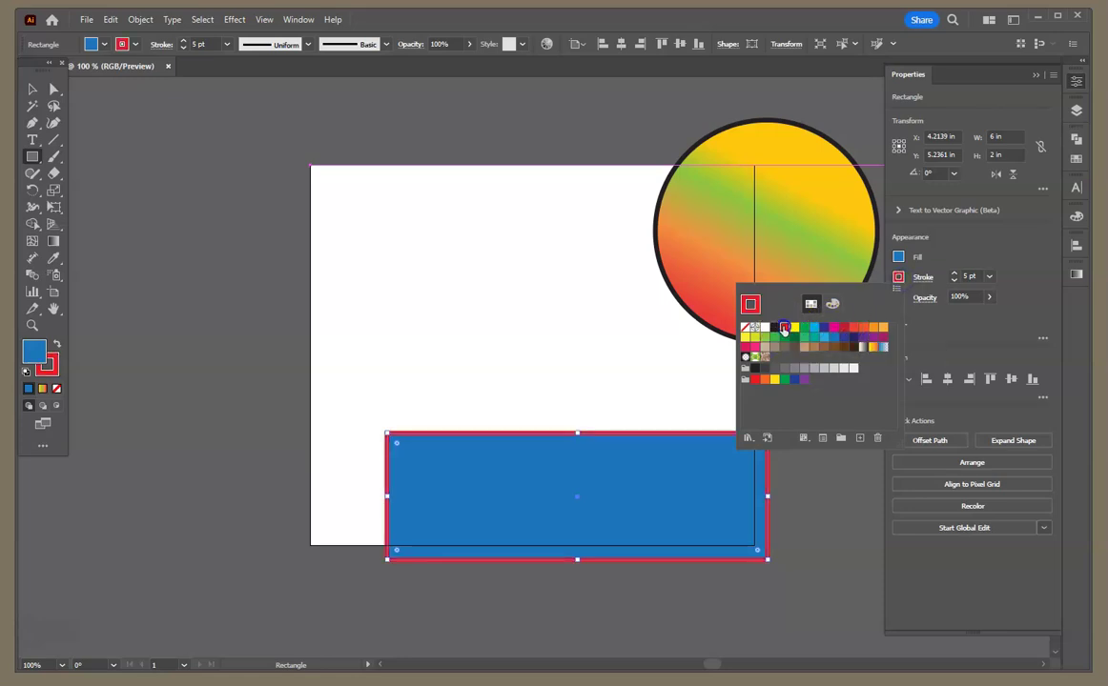
{"action": "left_click", "coordinate": [976, 276]}
{"action": "type", "text": "10"}
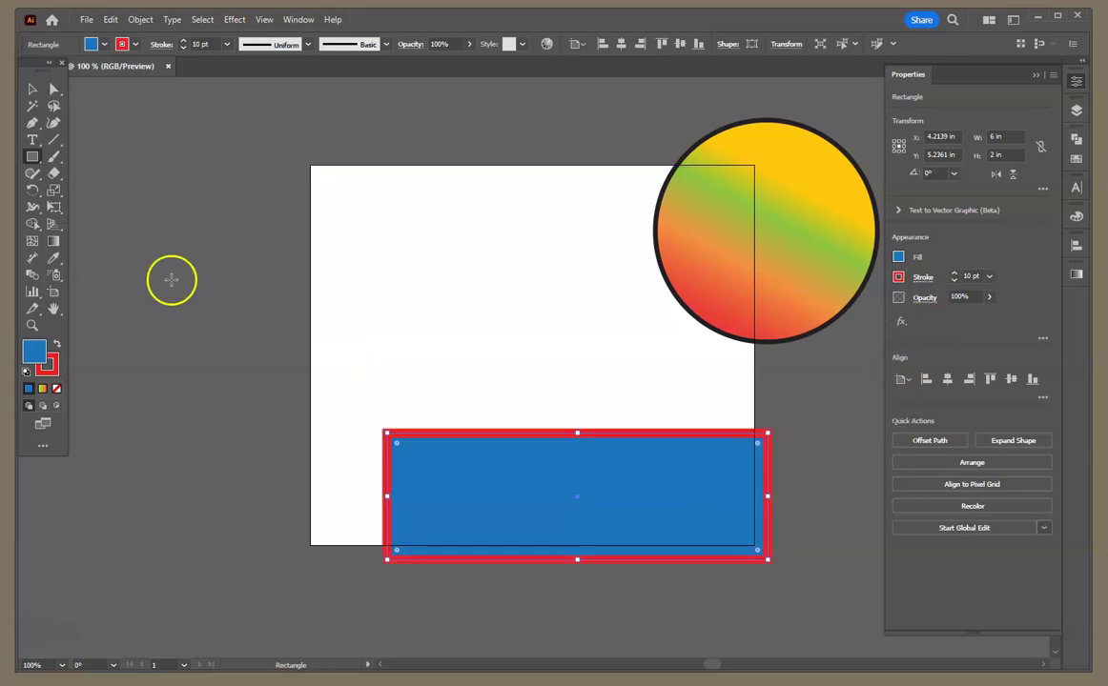
Step: Move the rectangle down so that it straddles the artboard's bottom edge, close to its right side
{"action": "left_click", "coordinate": [32, 89]}
{"action": "left_click_drag", "start_coordinate": [507, 440], "coordinate": [484, 511]}
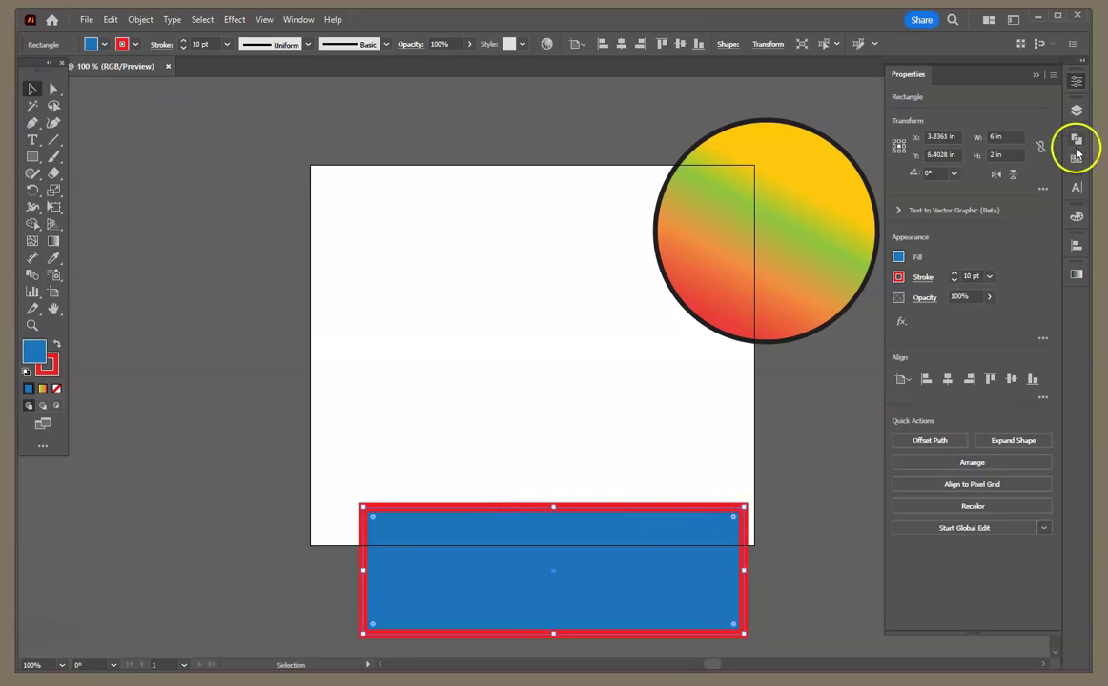
Step: List the objects in Layer 1 and move the blue rectangle up across the artboard's top edge, partly covering the circle
{"action": "left_click", "coordinate": [1078, 112]}
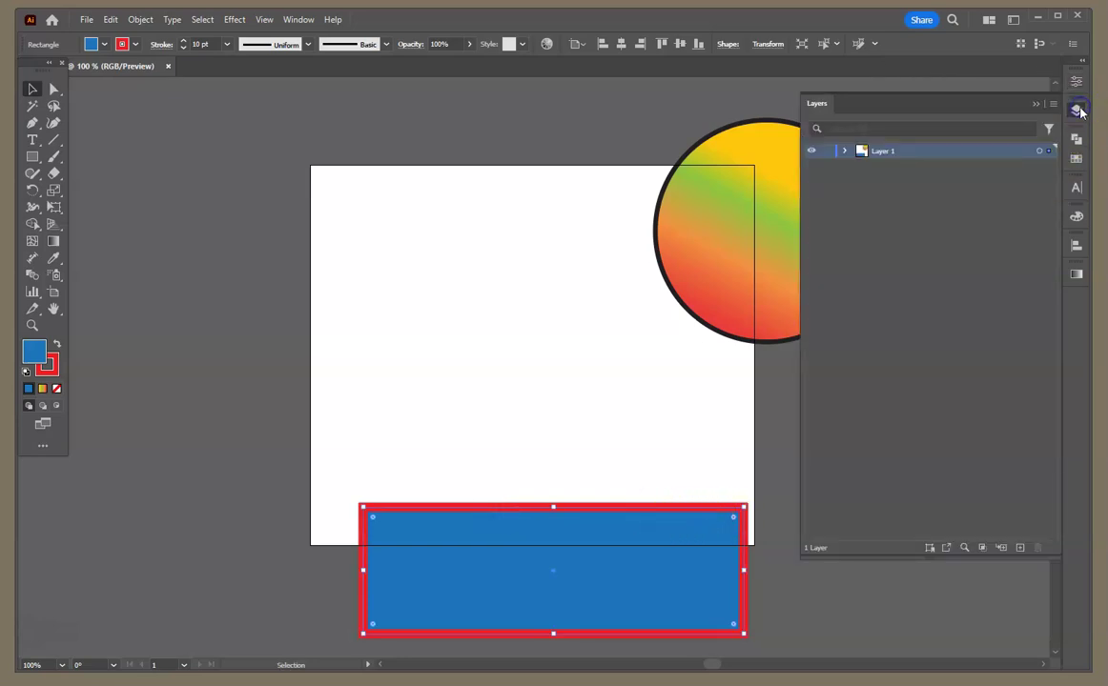
{"action": "left_click", "coordinate": [845, 153]}
{"action": "left_click", "coordinate": [910, 169]}
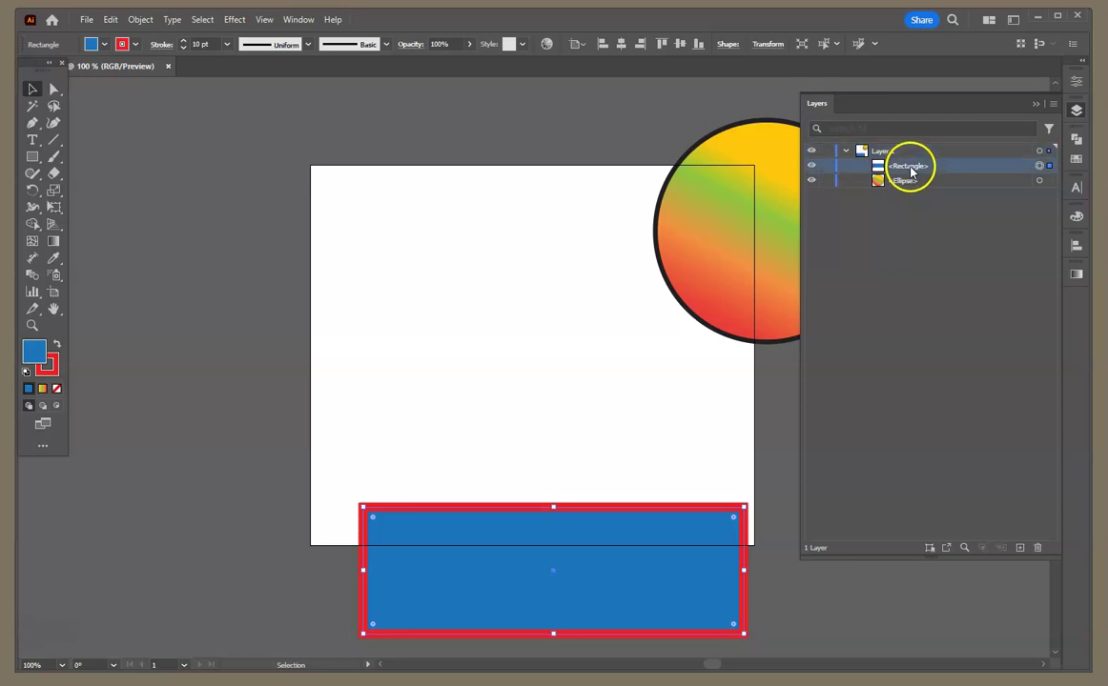
{"action": "left_click", "coordinate": [858, 181]}
{"action": "left_click_drag", "start_coordinate": [662, 534], "coordinate": [697, 95]}
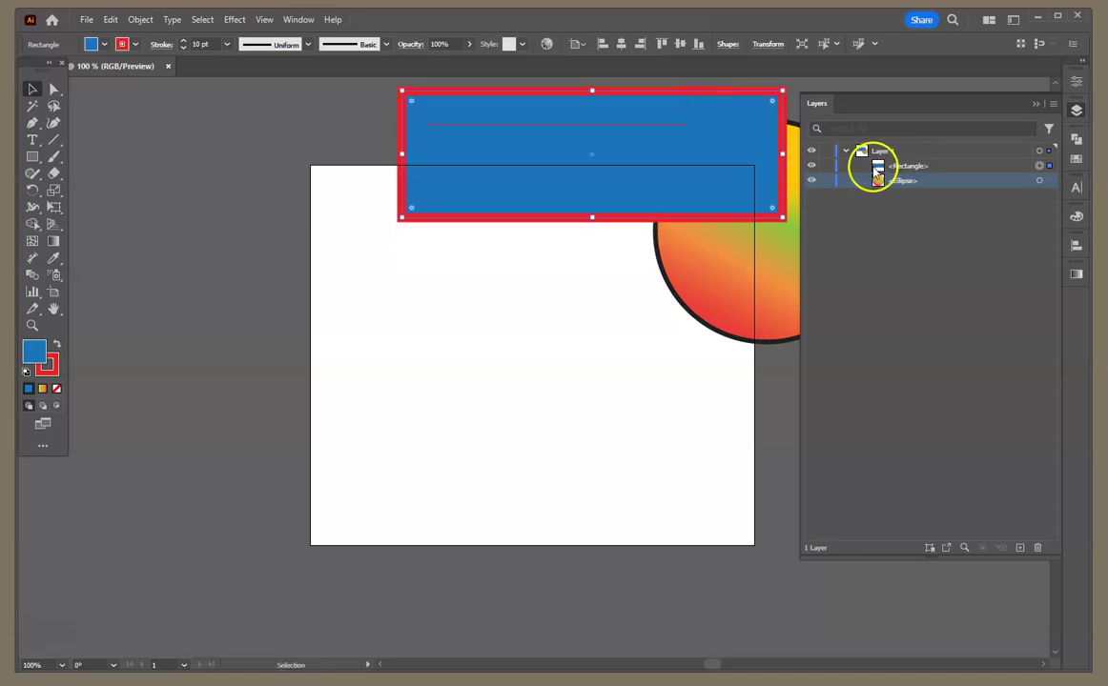
Step: Rename the blue rectangle's entry in the layer list to "blue rectangle"
{"action": "left_click", "coordinate": [915, 166]}
{"action": "double_click", "coordinate": [915, 167]}
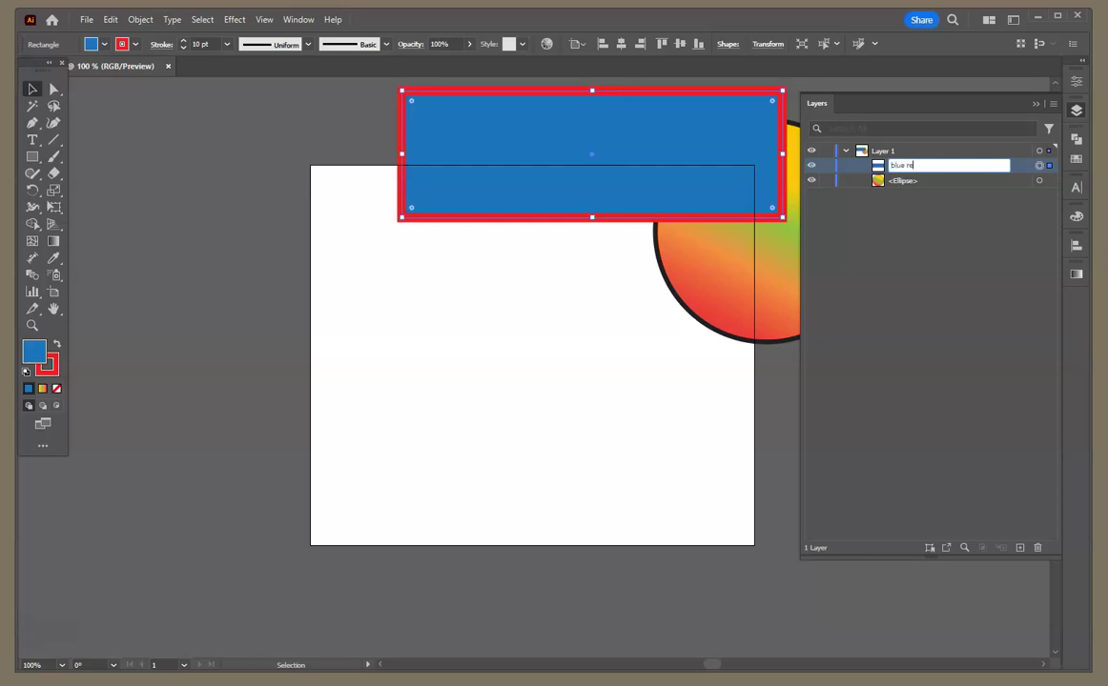
{"action": "type", "text": "blue rectangle"}
{"action": "key", "text": "Return"}
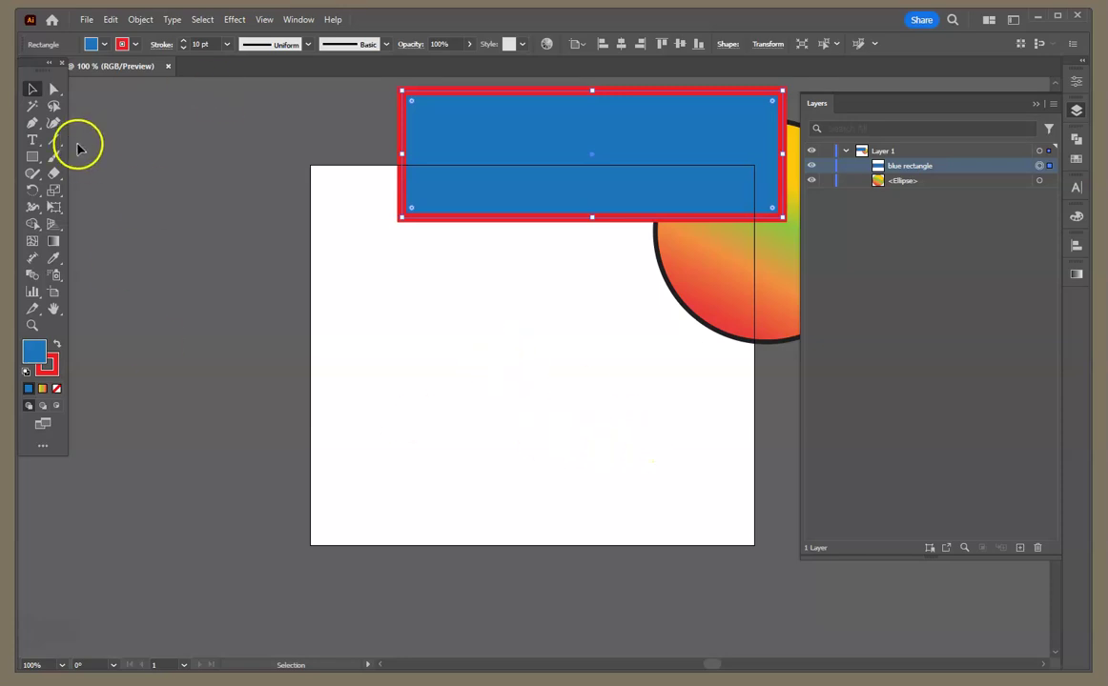
Step: Draw a second rectangle about 2.3 in high across the artboard's left edge with the Rectangle tool
{"action": "left_click", "coordinate": [32, 157]}
{"action": "left_click_drag", "start_coordinate": [31, 162], "coordinate": [107, 180]}
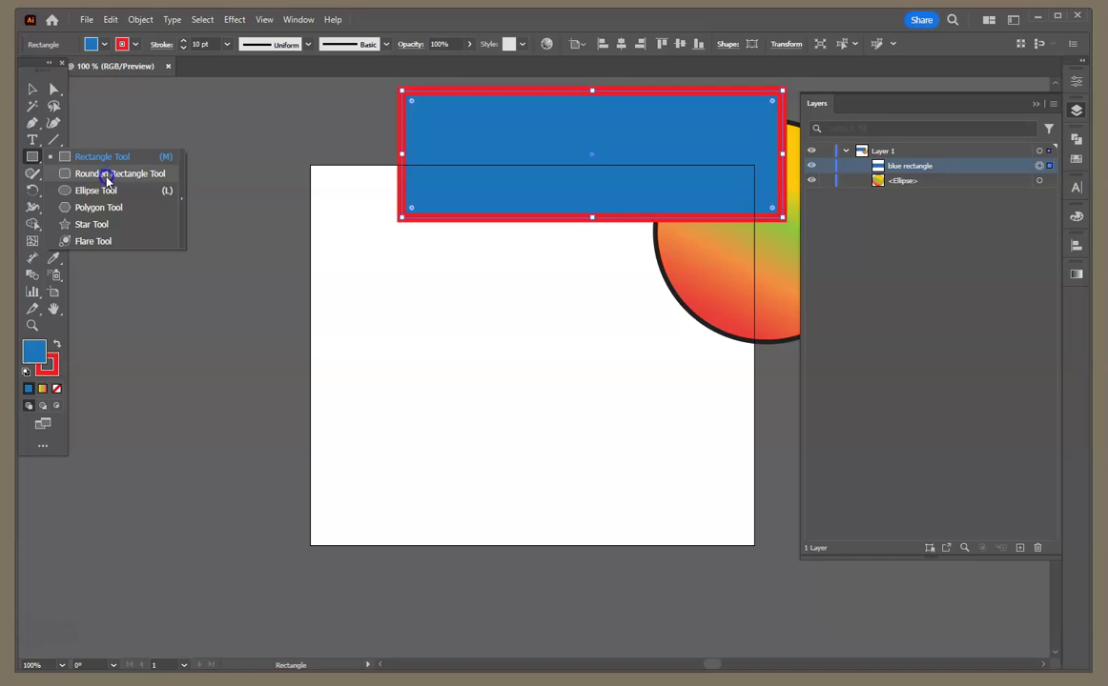
{"action": "left_click_drag", "start_coordinate": [107, 179], "coordinate": [112, 156]}
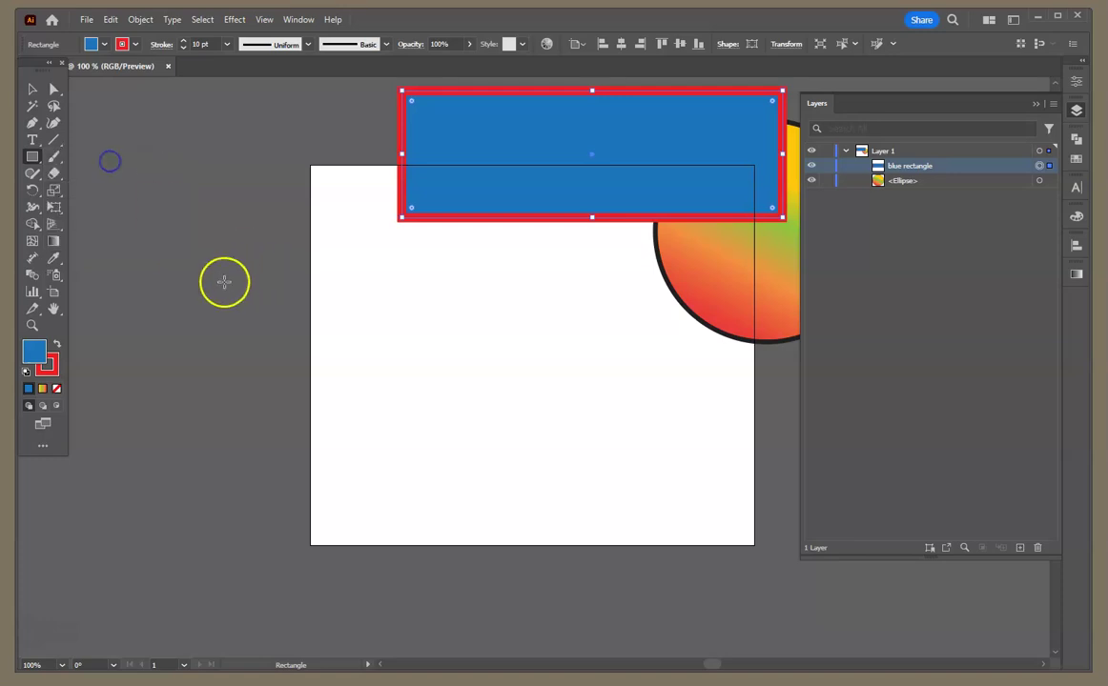
{"action": "mouse_move", "coordinate": [221, 305]}
{"action": "left_mouse_down"}
{"action": "mouse_move", "coordinate": [408, 440]}
{"action": "mouse_move", "coordinate": [541, 450]}
{"action": "left_mouse_up"}
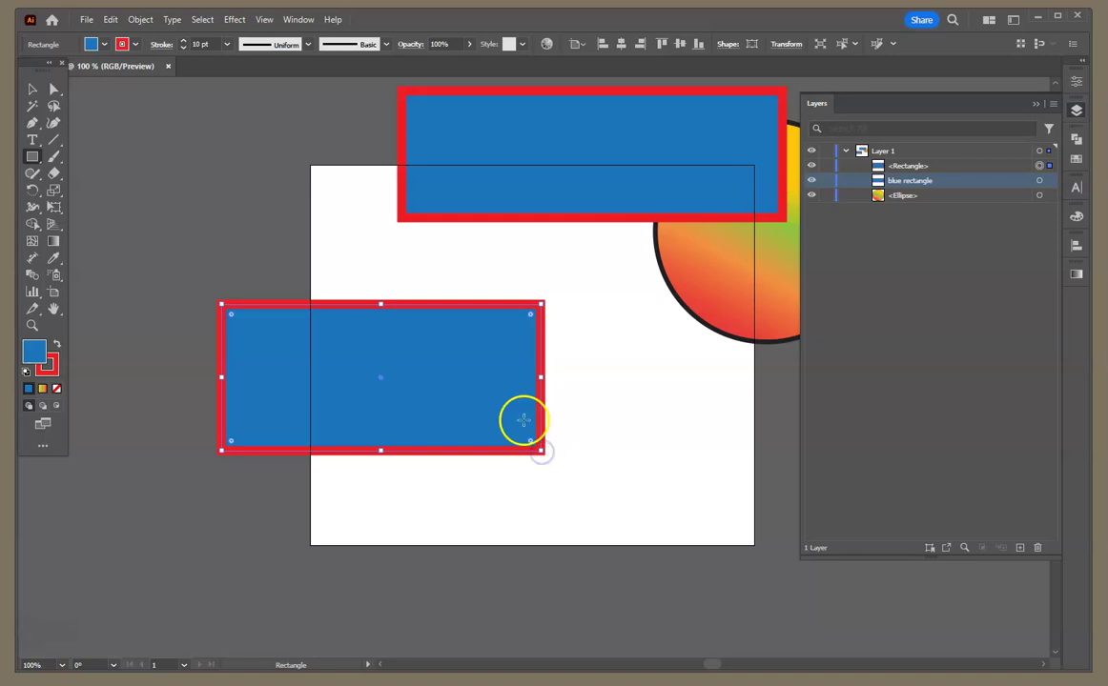
Step: Round all corners of the newly drawn rectangle on the canvas and delete the shape
{"action": "left_click", "coordinate": [33, 89]}
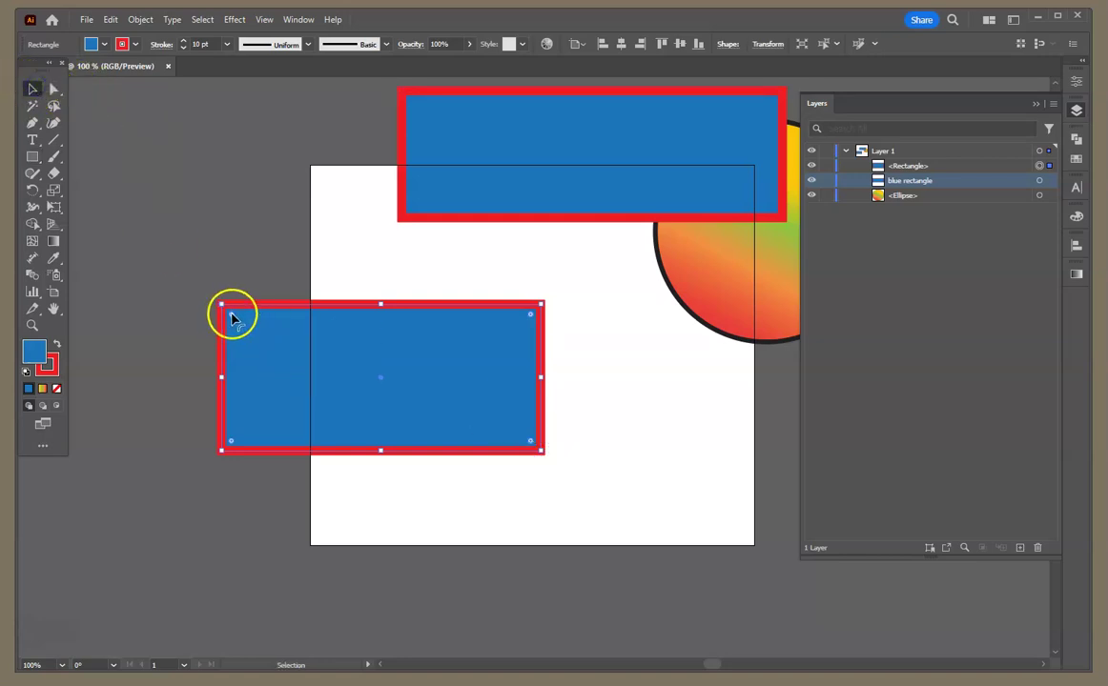
{"action": "left_click_drag", "start_coordinate": [231, 318], "coordinate": [253, 329]}
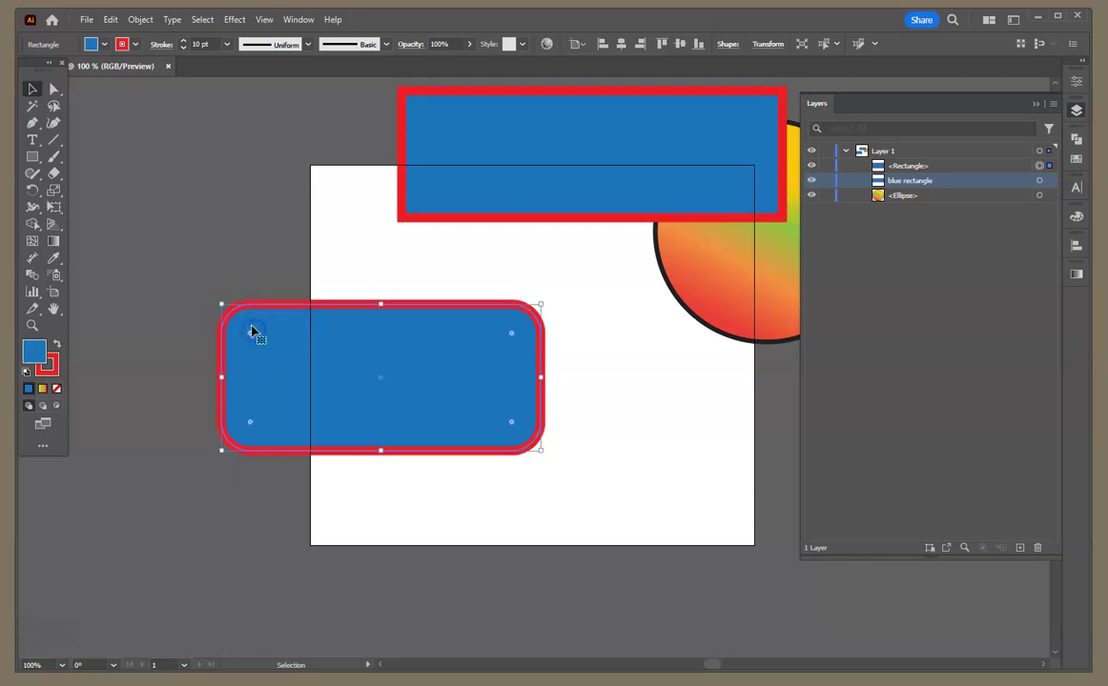
{"action": "key", "text": "Delete"}
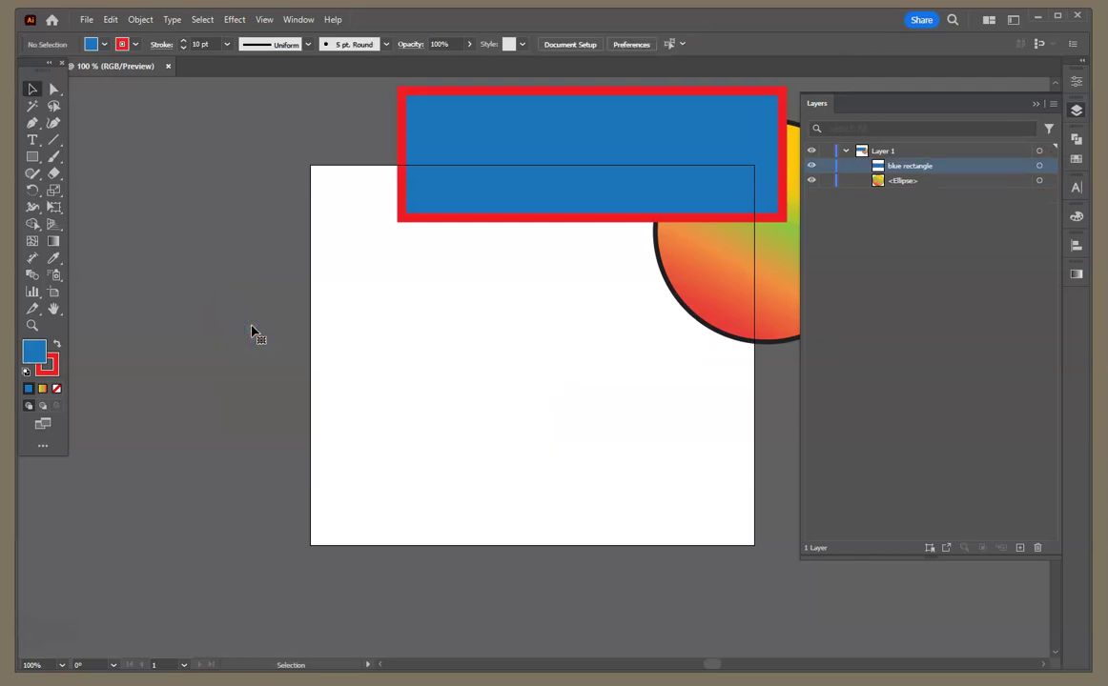
Step: Create a rounded rectangle 5 in wide and 4 in high with a 0.5 in corner radius in the artboard's lower part
{"action": "left_click", "coordinate": [33, 157]}
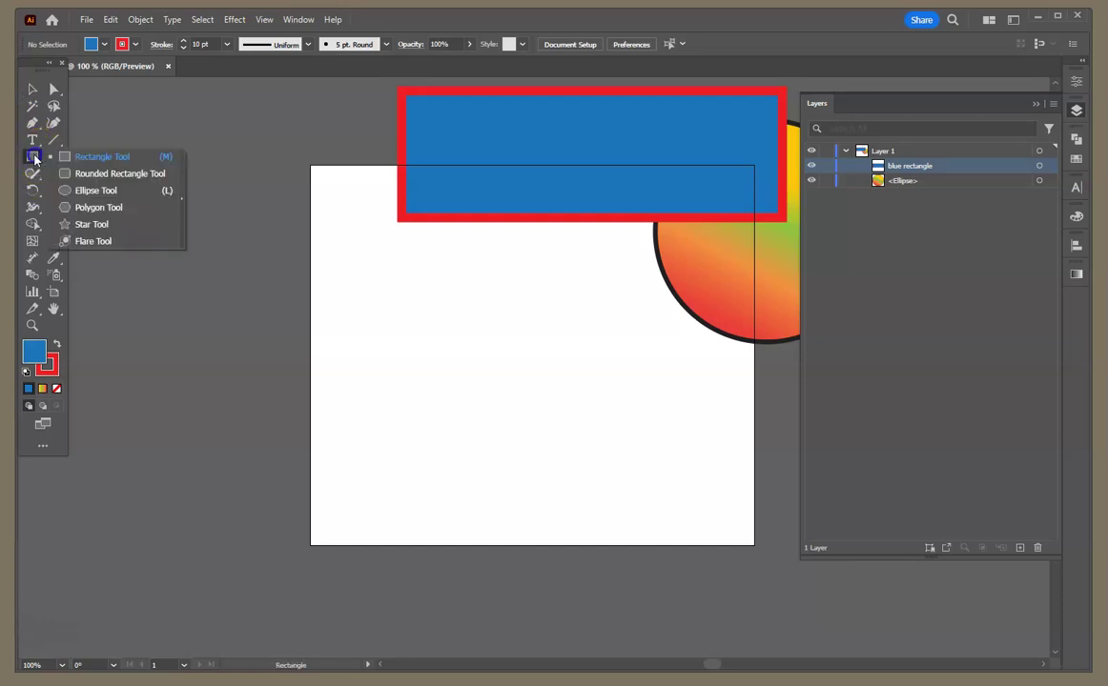
{"action": "left_click", "coordinate": [105, 173]}
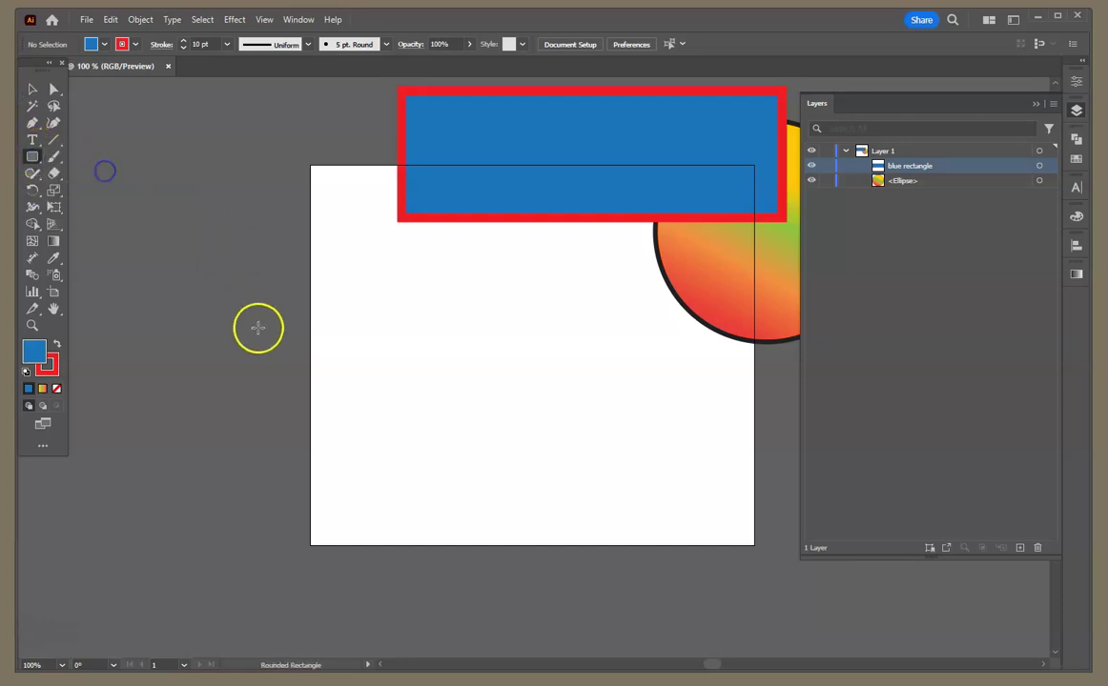
{"action": "left_click", "coordinate": [326, 367]}
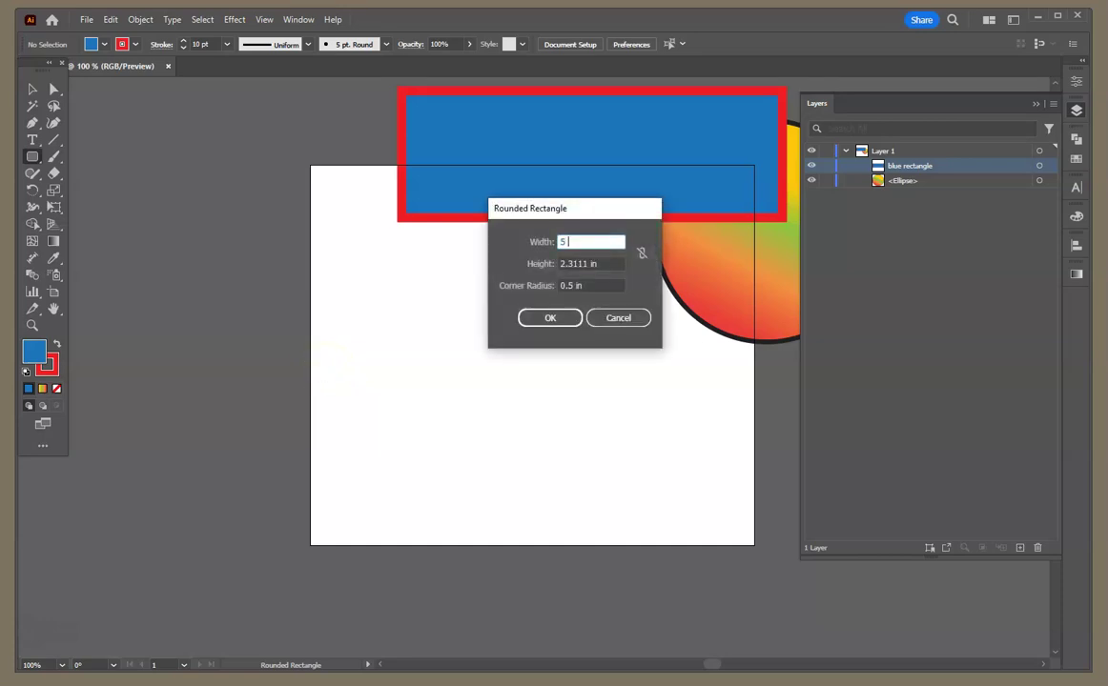
{"action": "key", "text": "Tab"}
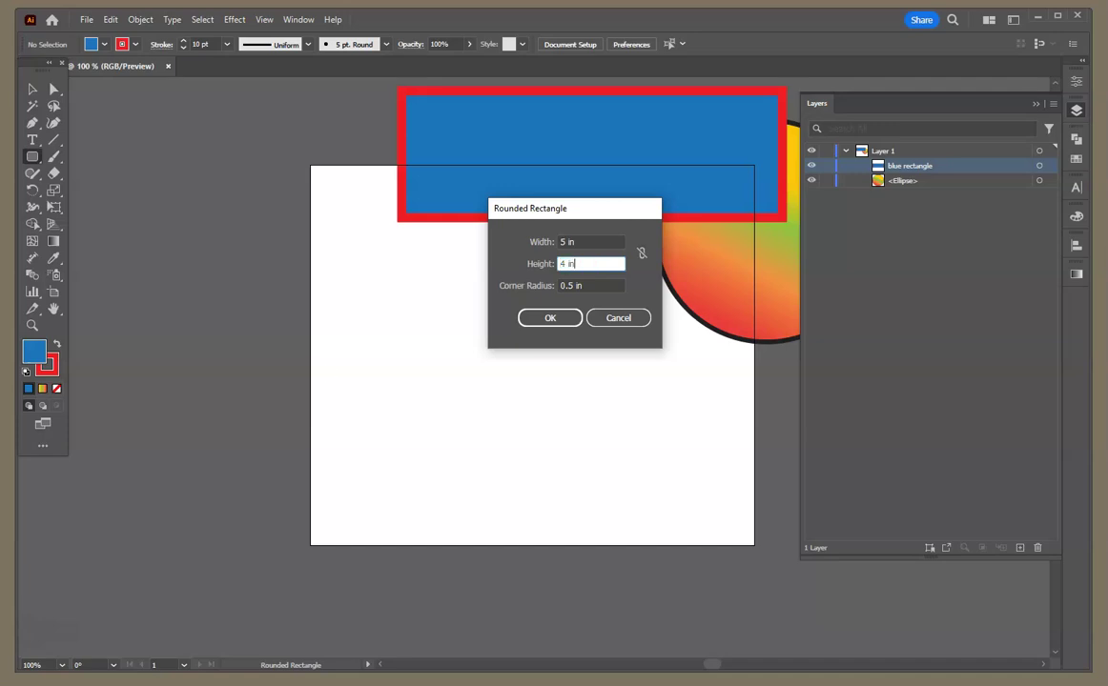
{"action": "key", "text": "Tab"}
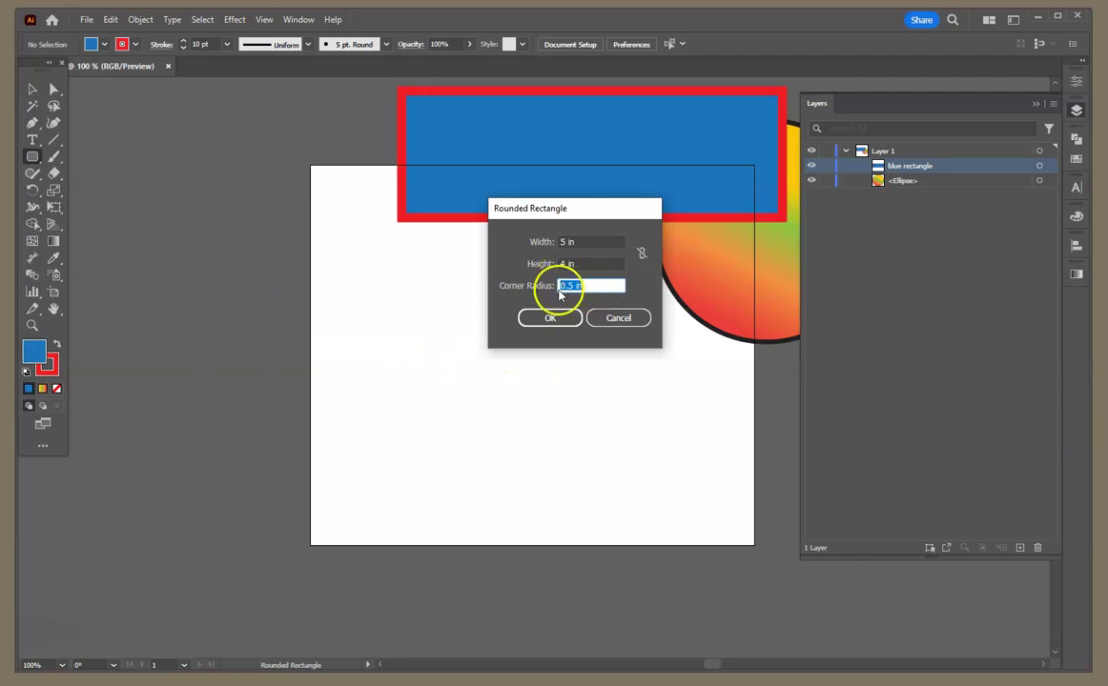
{"action": "left_click", "coordinate": [557, 320]}
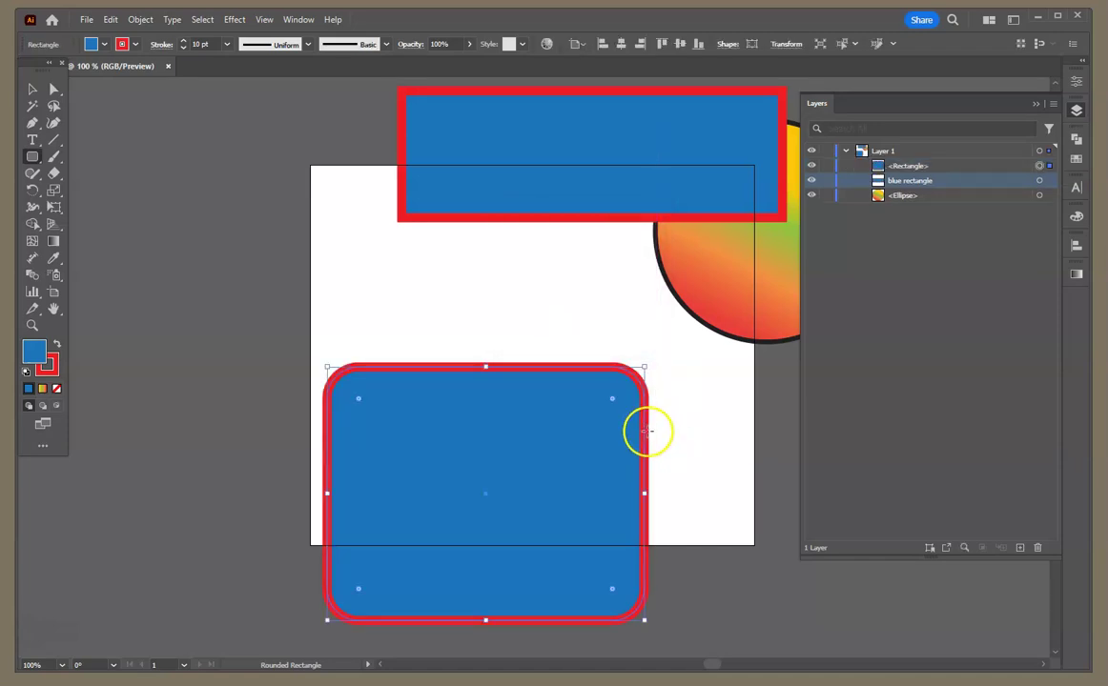
Step: Fill the rounded rectangle with a solid orange swatch
{"action": "left_click", "coordinate": [645, 426]}
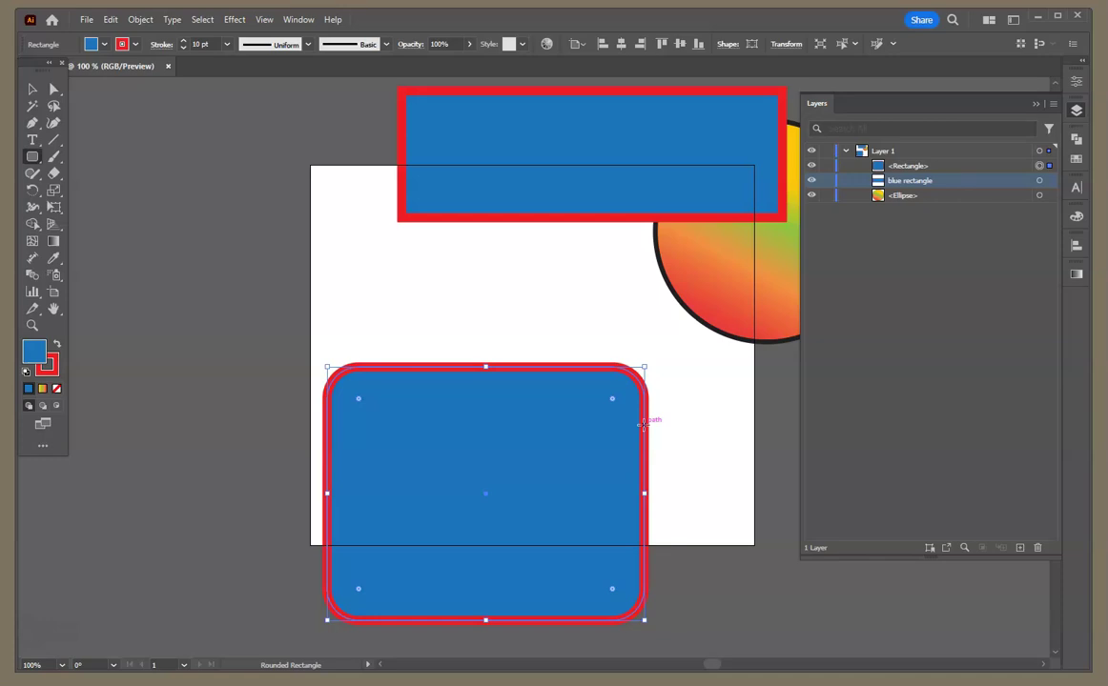
{"action": "left_click", "coordinate": [34, 355]}
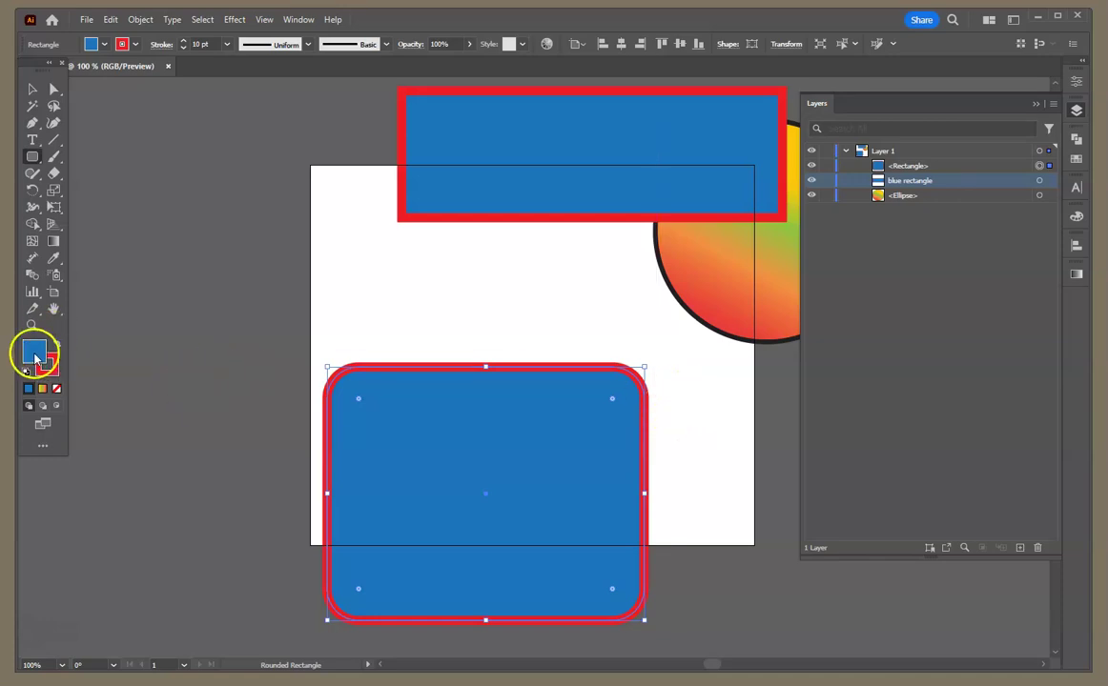
{"action": "left_click", "coordinate": [1075, 82]}
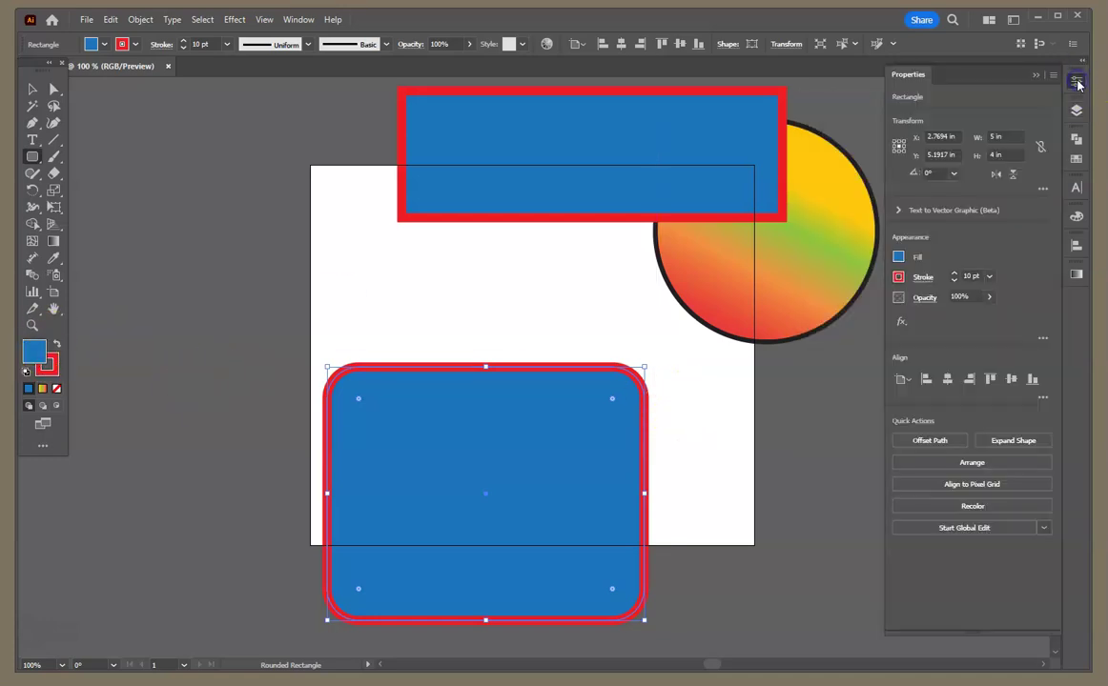
{"action": "left_click", "coordinate": [898, 256]}
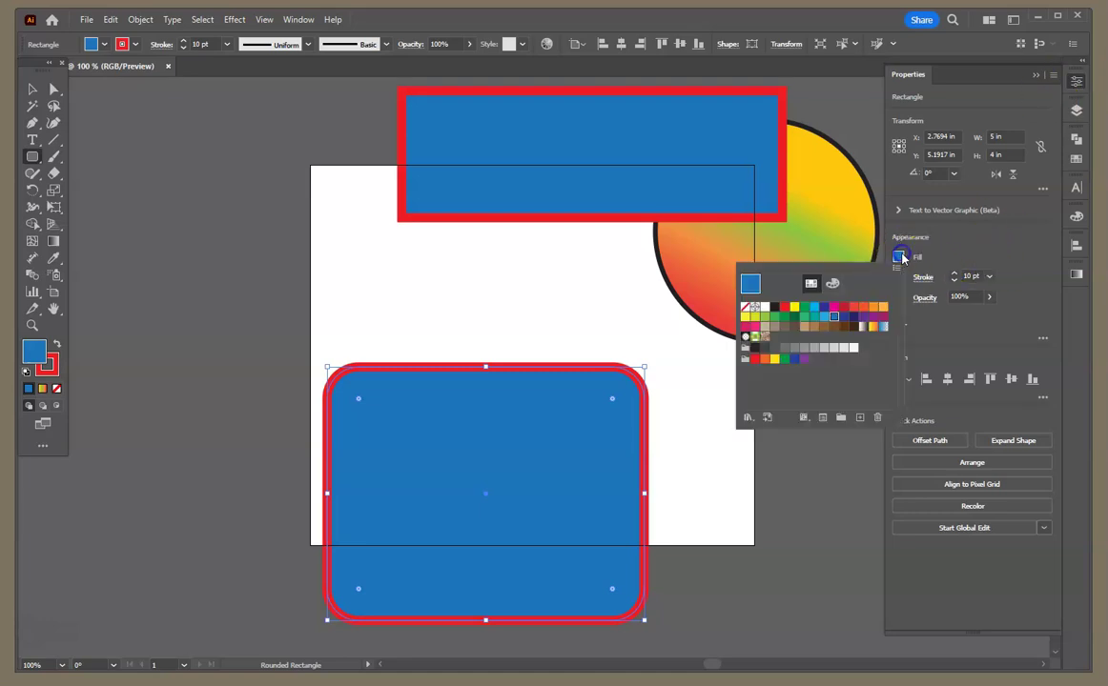
{"action": "left_click", "coordinate": [864, 307]}
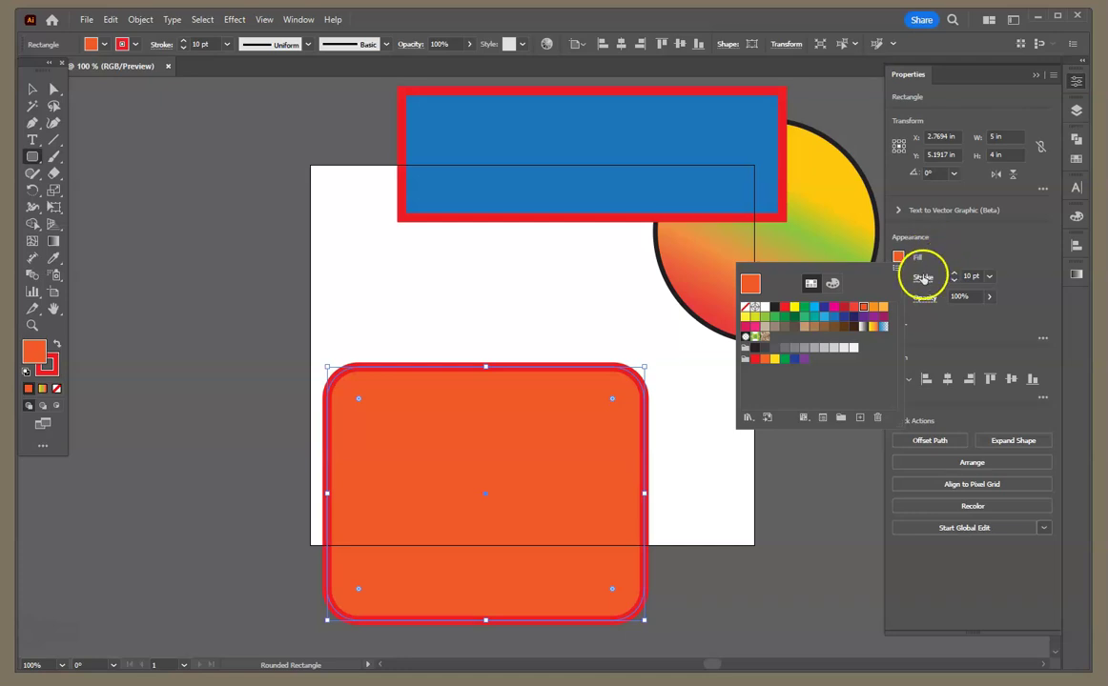
Step: Change the rounded rectangle's stroke color to purple
{"action": "left_click", "coordinate": [920, 279]}
{"action": "left_click", "coordinate": [899, 277]}
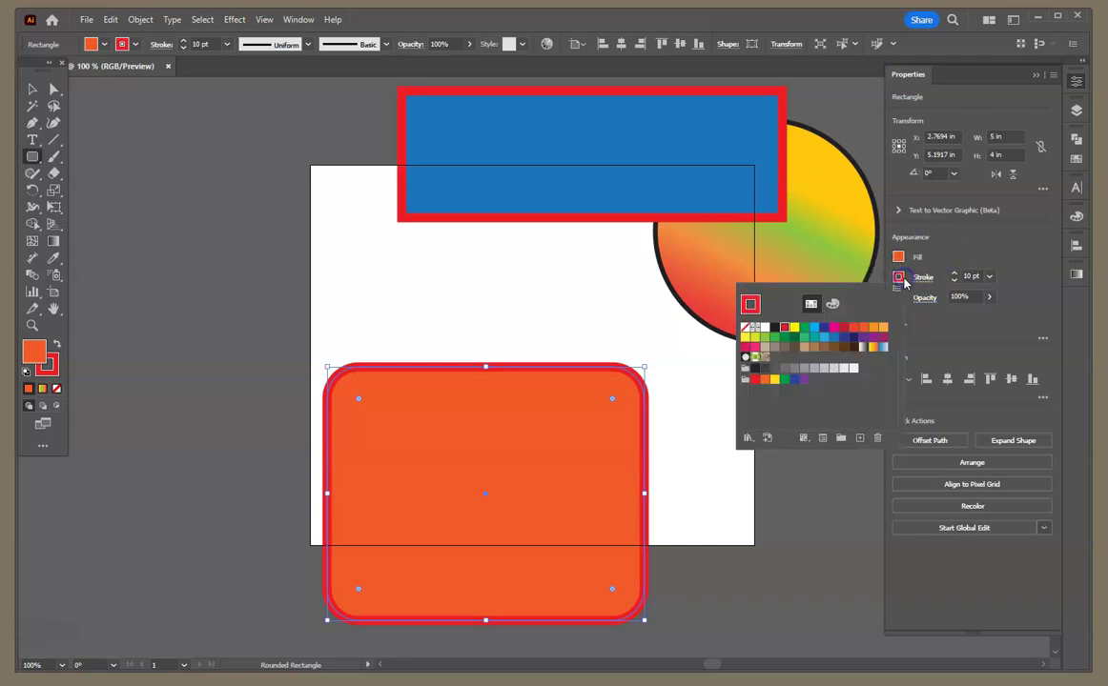
{"action": "left_click", "coordinate": [803, 381]}
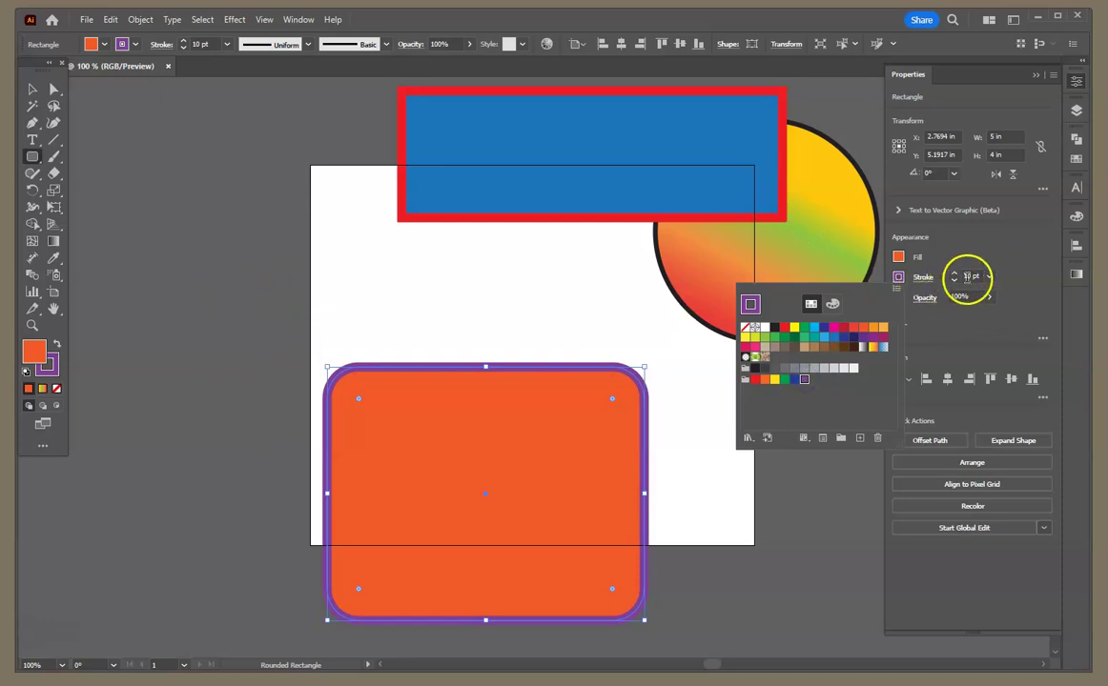
Step: Set the rounded rectangle's stroke weight to 20 pt
{"action": "left_click", "coordinate": [979, 277]}
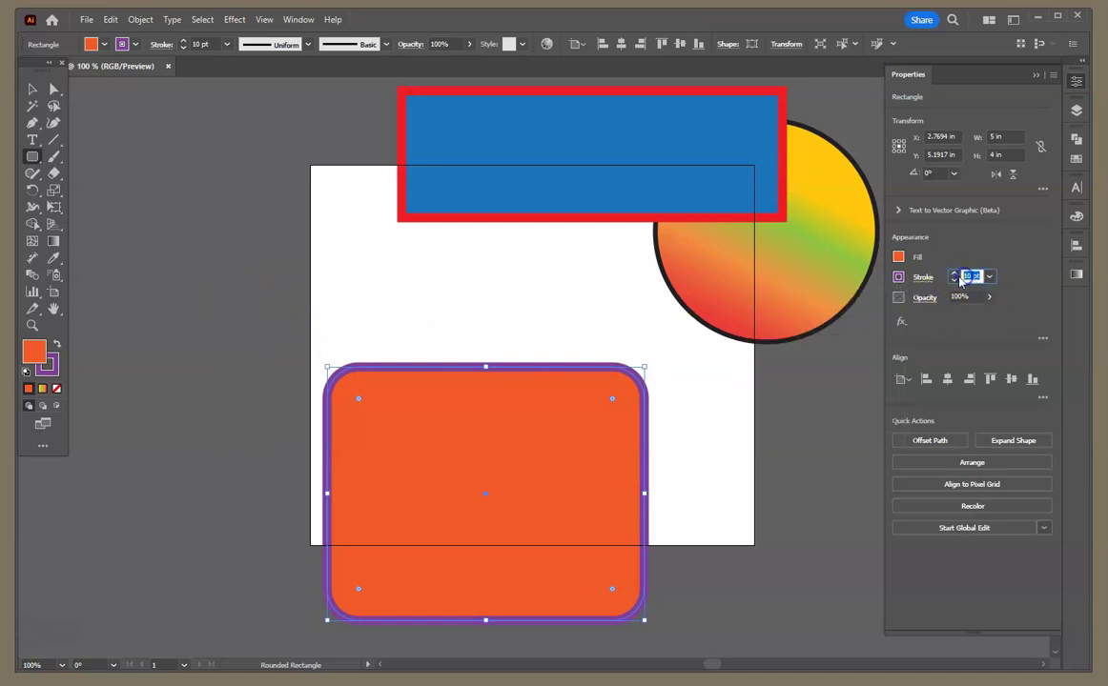
{"action": "type", "text": "20"}
{"action": "key", "text": "Return"}
Step: Set the rounded rectangle's stroke weight to 2 pt
{"action": "left_click", "coordinate": [967, 276]}
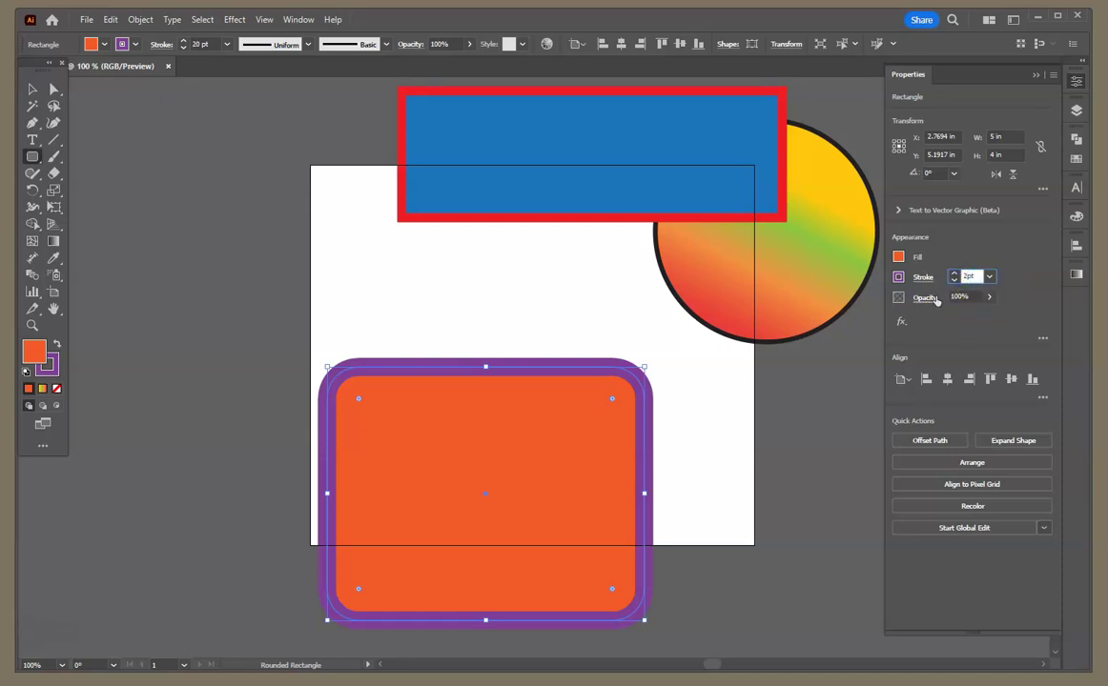
{"action": "type", "text": "2"}
{"action": "key", "text": "Return"}
{"action": "left_click", "coordinate": [940, 306]}
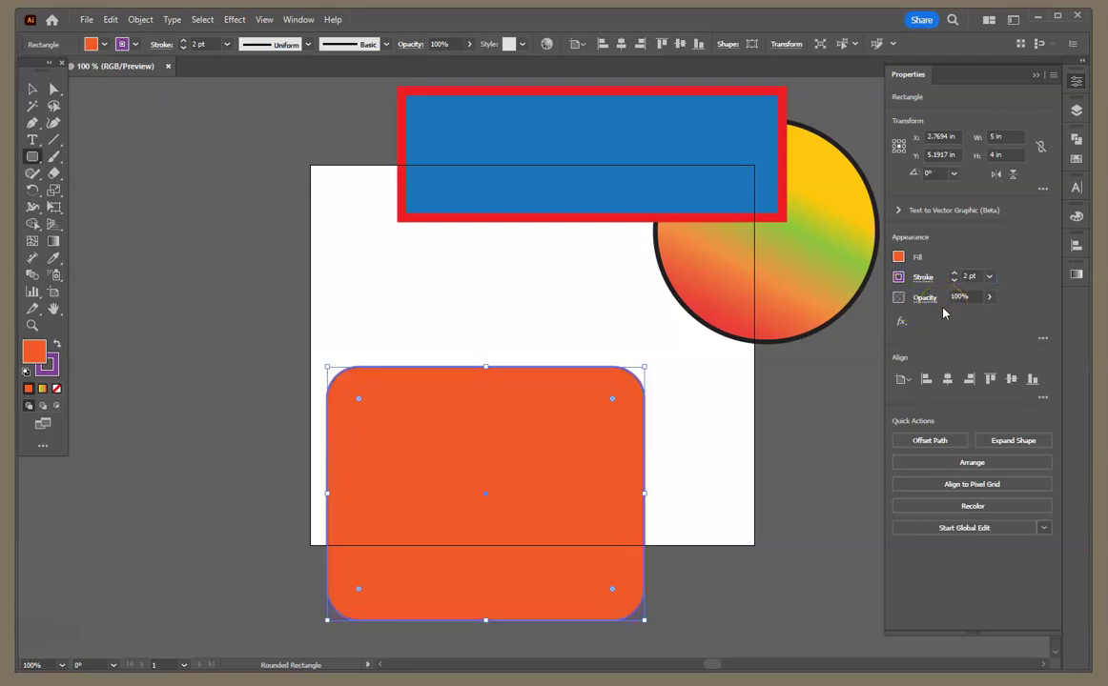
{"action": "left_click", "coordinate": [952, 366]}
Step: Round the orange rectangle's corners slightly more and move it up so it overlaps the blue rectangle and the circle
{"action": "left_click", "coordinate": [31, 88]}
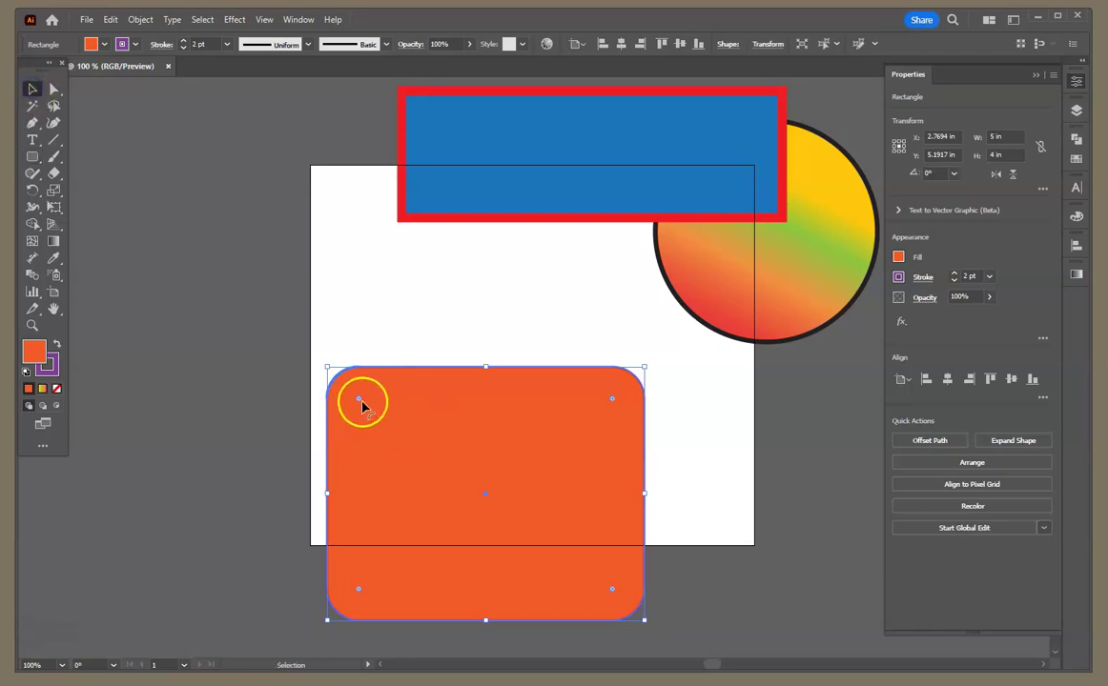
{"action": "left_click_drag", "start_coordinate": [360, 403], "coordinate": [365, 408]}
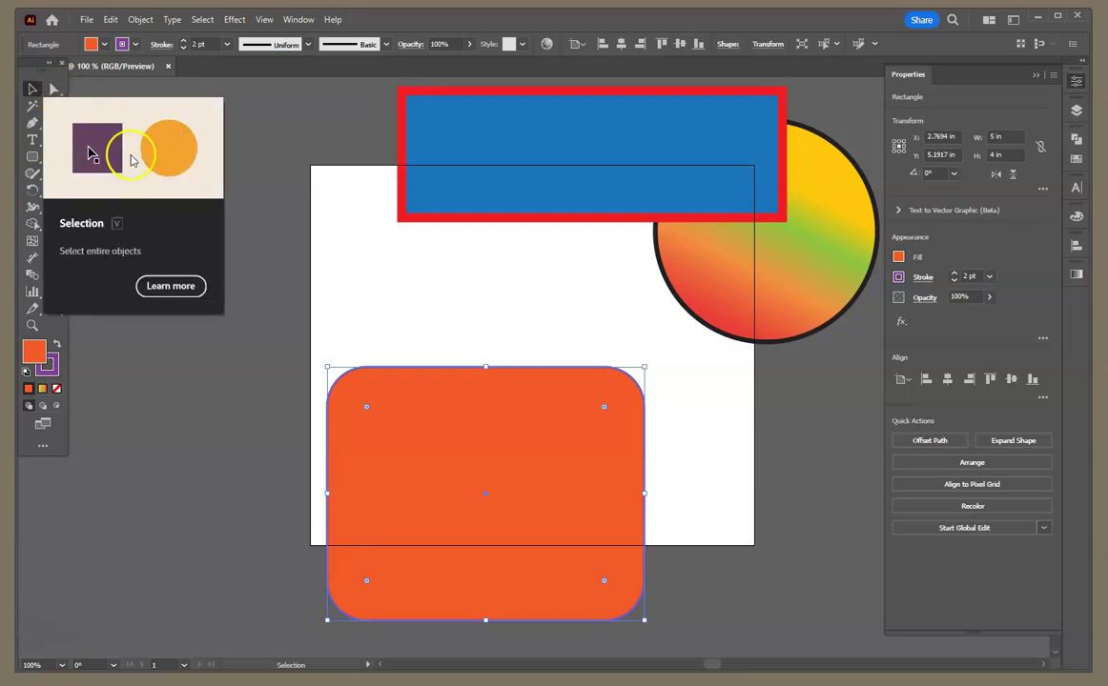
{"action": "left_click_drag", "start_coordinate": [403, 445], "coordinate": [581, 226]}
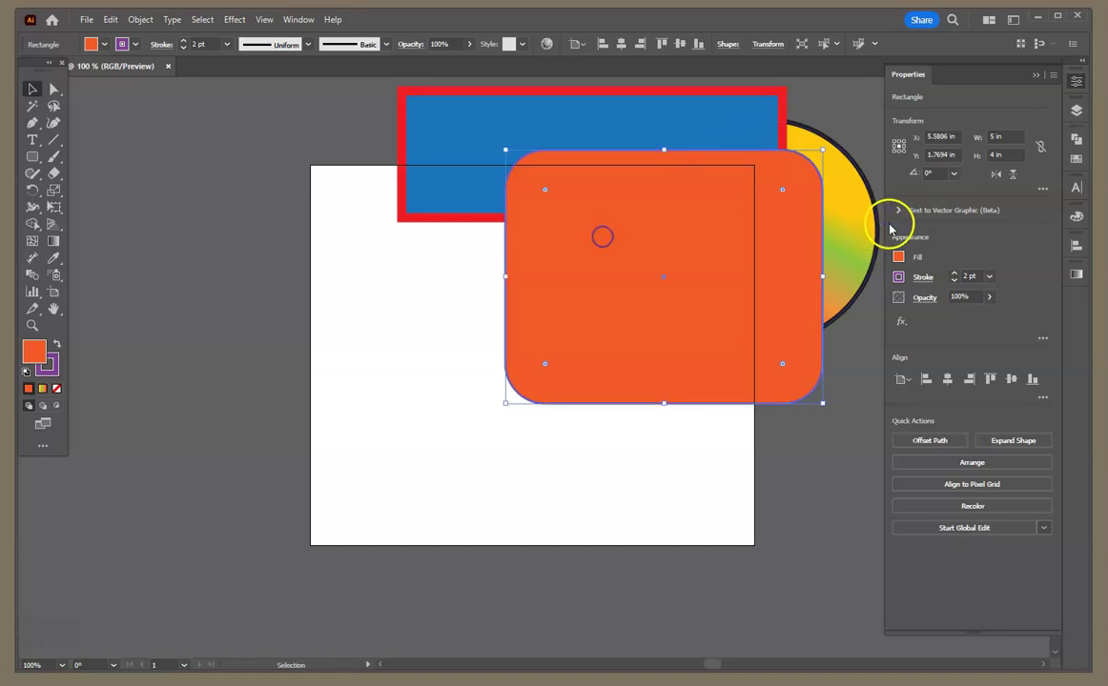
Step: Create a 5 x 5 in square with sharp corners across the artboard's bottom edge and fill it with solid red
{"action": "left_click_drag", "start_coordinate": [32, 156], "coordinate": [128, 157]}
{"action": "left_click", "coordinate": [125, 155]}
{"action": "left_click", "coordinate": [371, 423]}
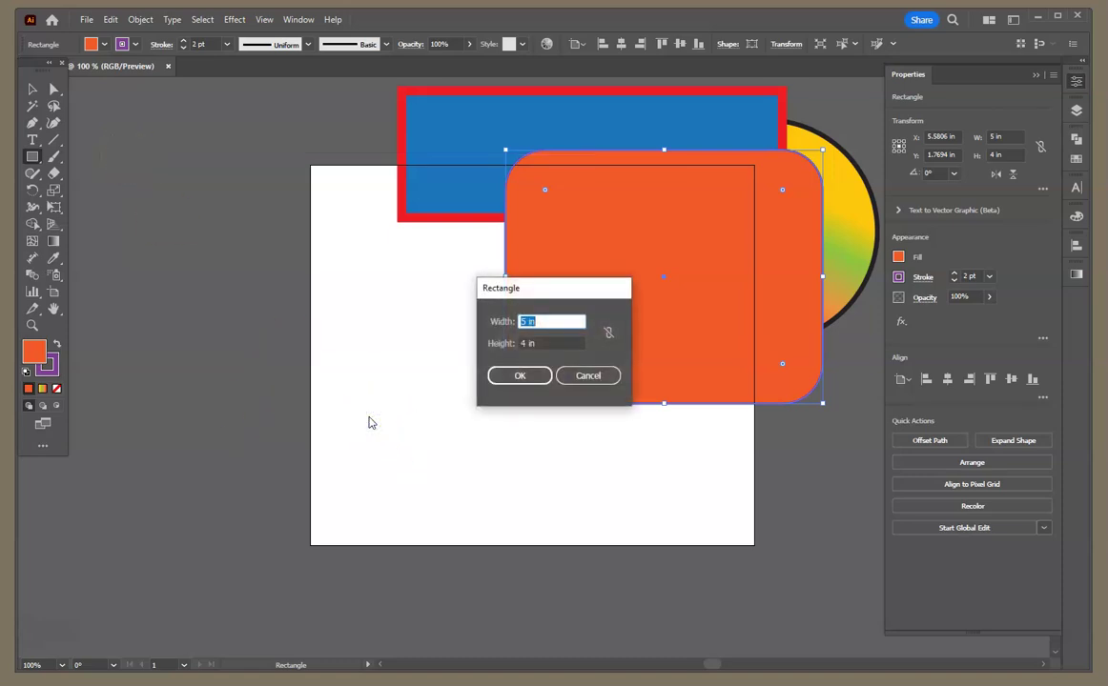
{"action": "key", "text": "Tab"}
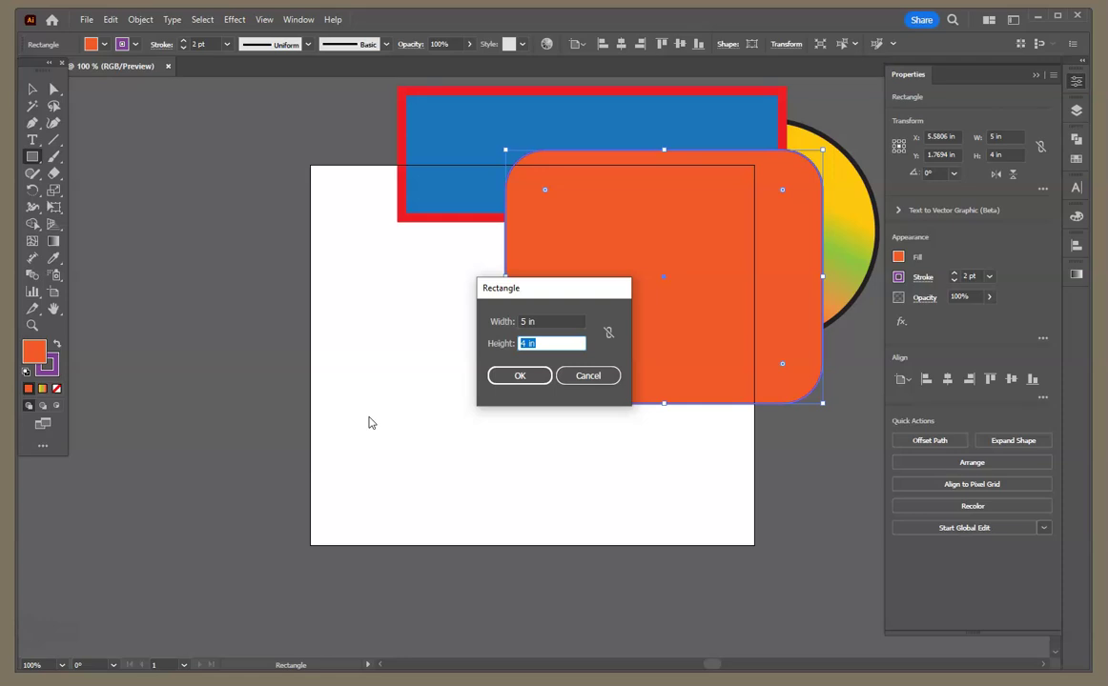
{"action": "key", "text": "Return"}
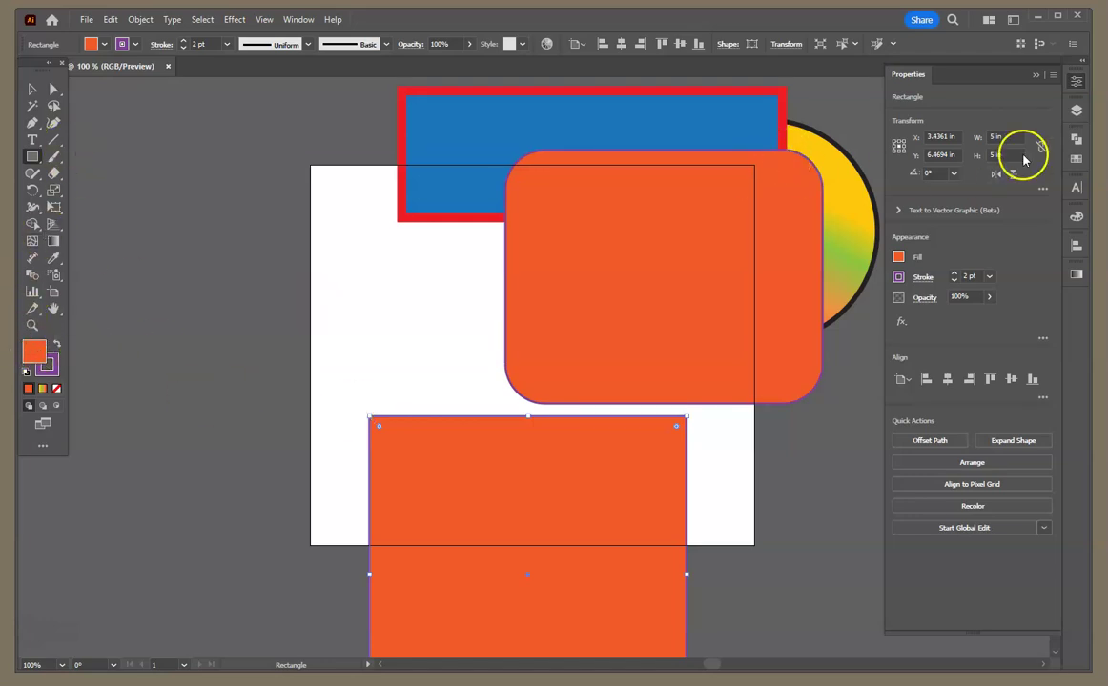
{"action": "left_click", "coordinate": [898, 259]}
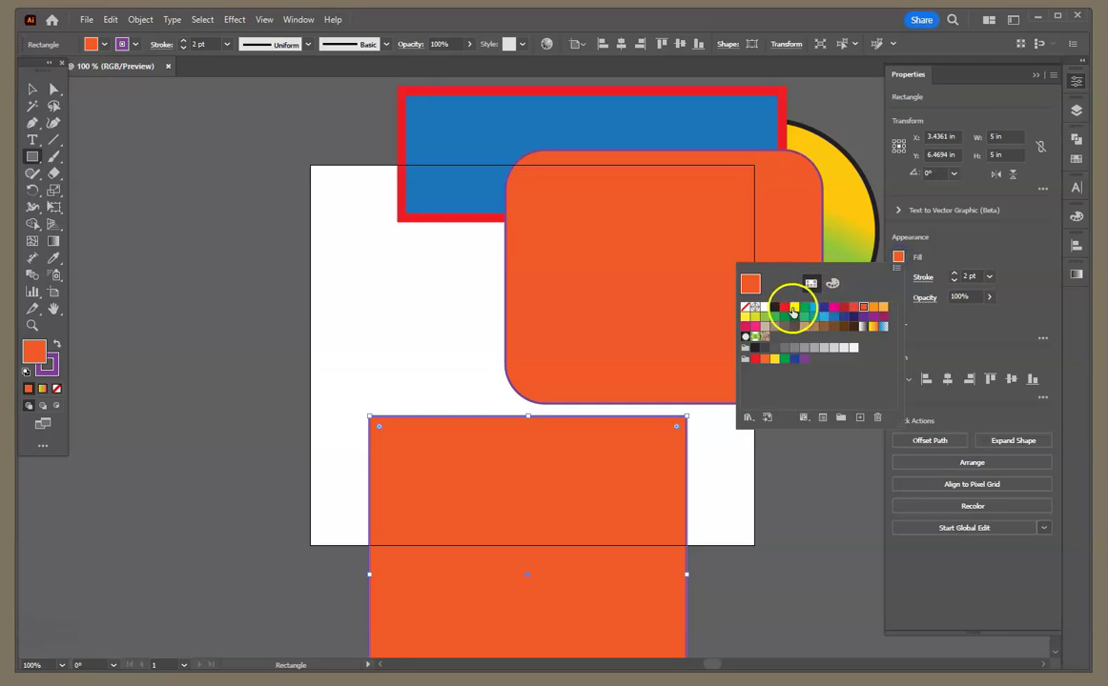
{"action": "left_click", "coordinate": [784, 306]}
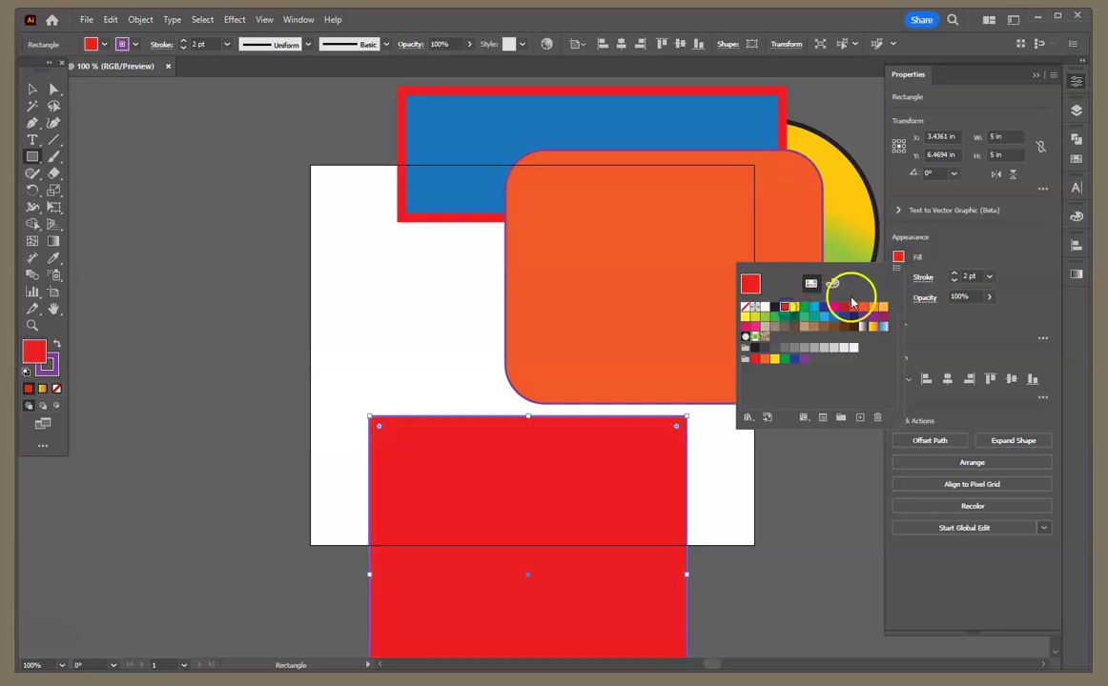
Step: Give the red square a green stroke with a weight of 8 pt
{"action": "left_click", "coordinate": [922, 278]}
{"action": "left_click", "coordinate": [899, 278]}
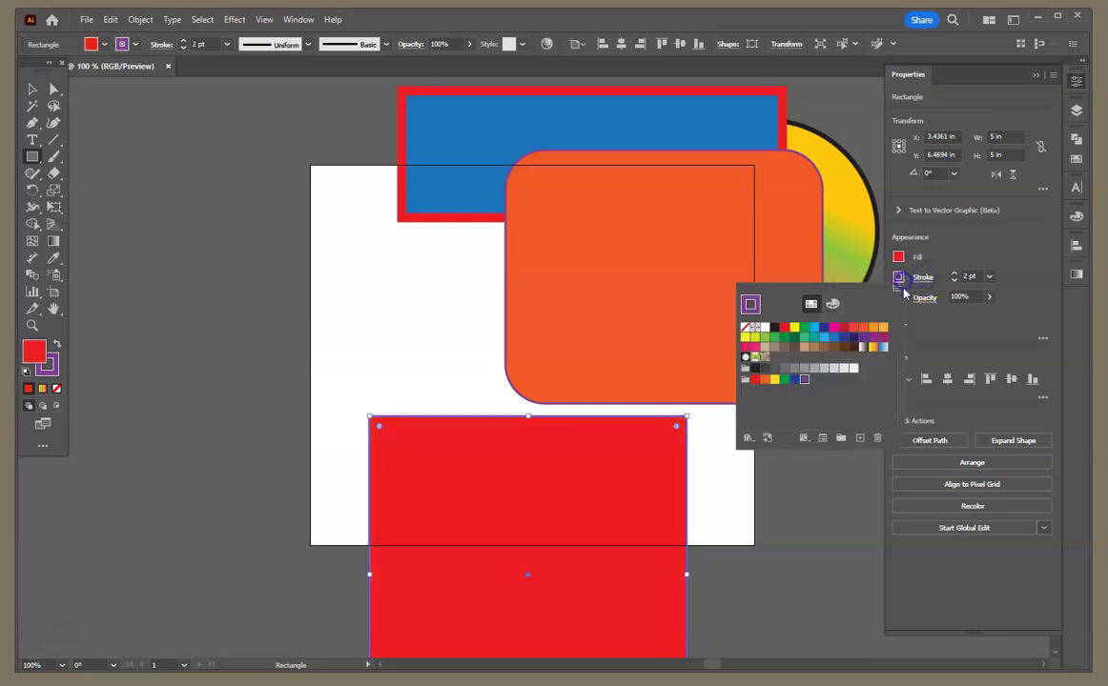
{"action": "left_click", "coordinate": [785, 338]}
{"action": "left_click", "coordinate": [955, 275]}
{"action": "left_click", "coordinate": [956, 275]}
{"action": "left_click", "coordinate": [956, 275]}
{"action": "left_click", "coordinate": [955, 275]}
{"action": "left_click", "coordinate": [955, 275]}
{"action": "left_click", "coordinate": [955, 276]}
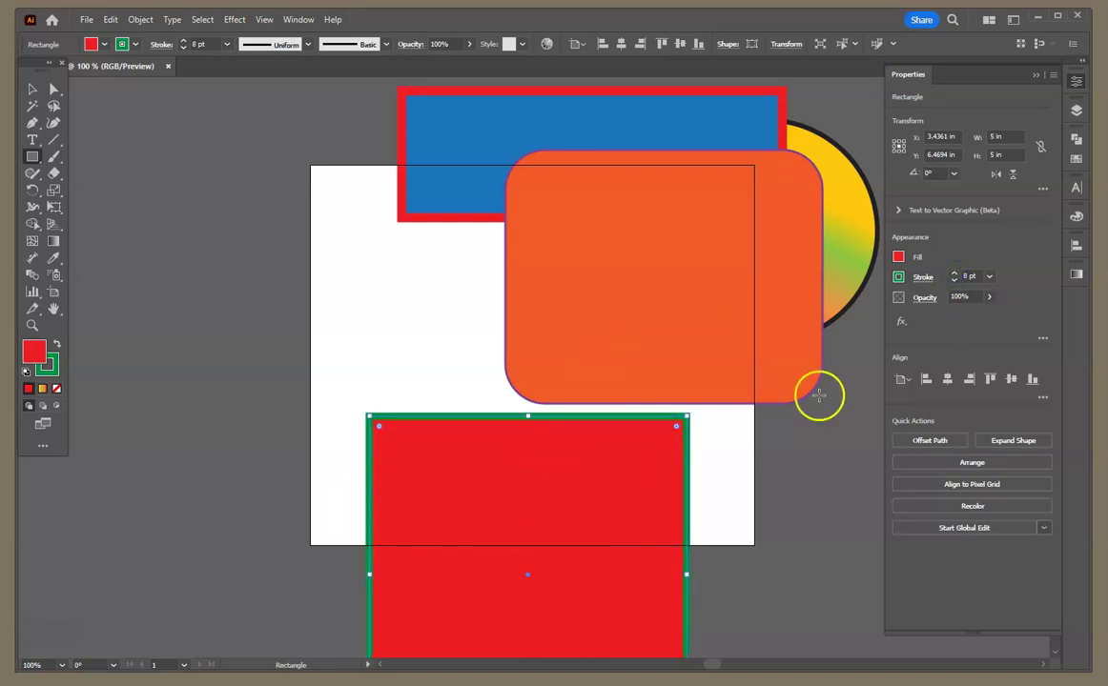
Step: Move the red square up so it overlaps the orange rounded rectangle
{"action": "left_click", "coordinate": [32, 88]}
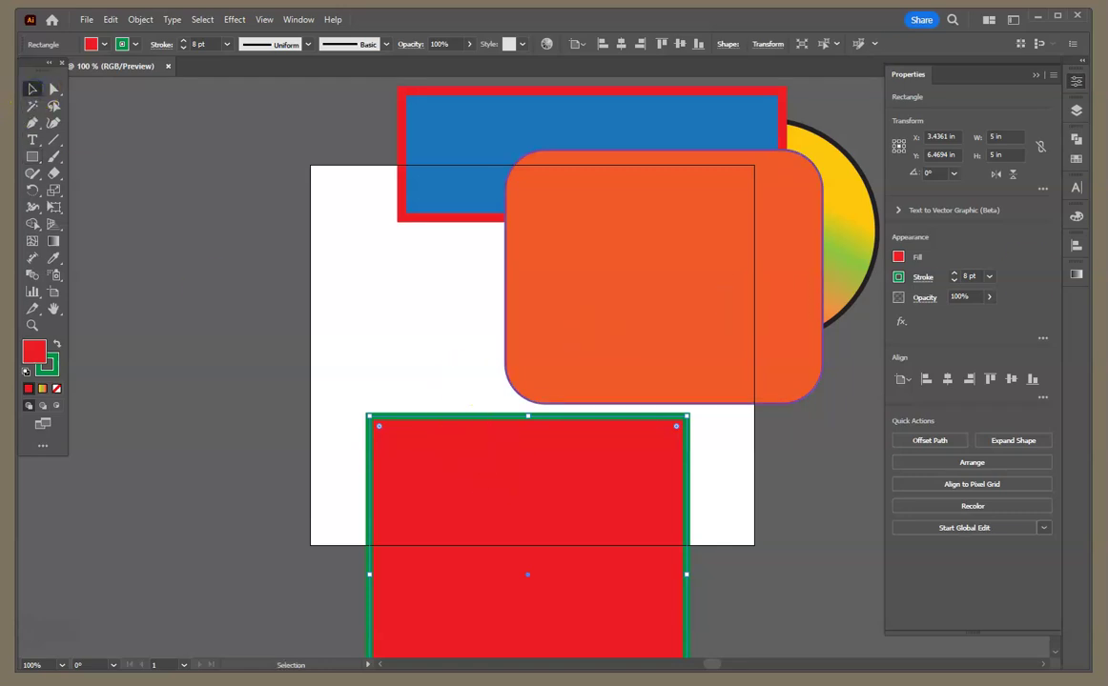
{"action": "left_click", "coordinate": [1077, 113]}
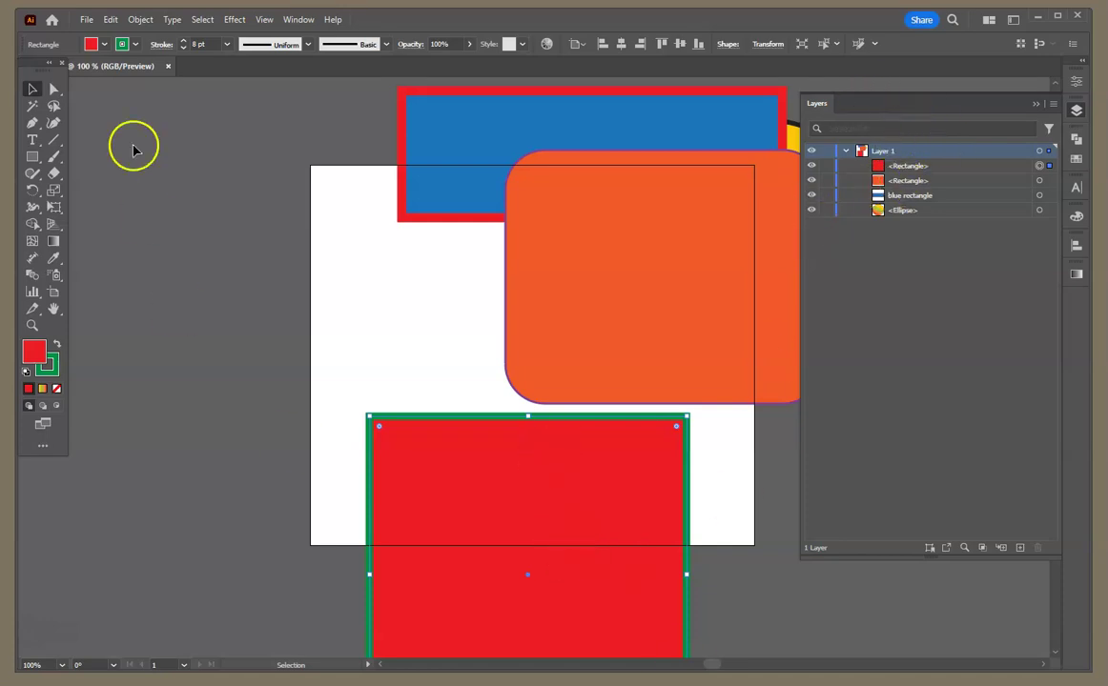
{"action": "left_click", "coordinate": [531, 479]}
{"action": "left_click_drag", "start_coordinate": [531, 478], "coordinate": [531, 324]}
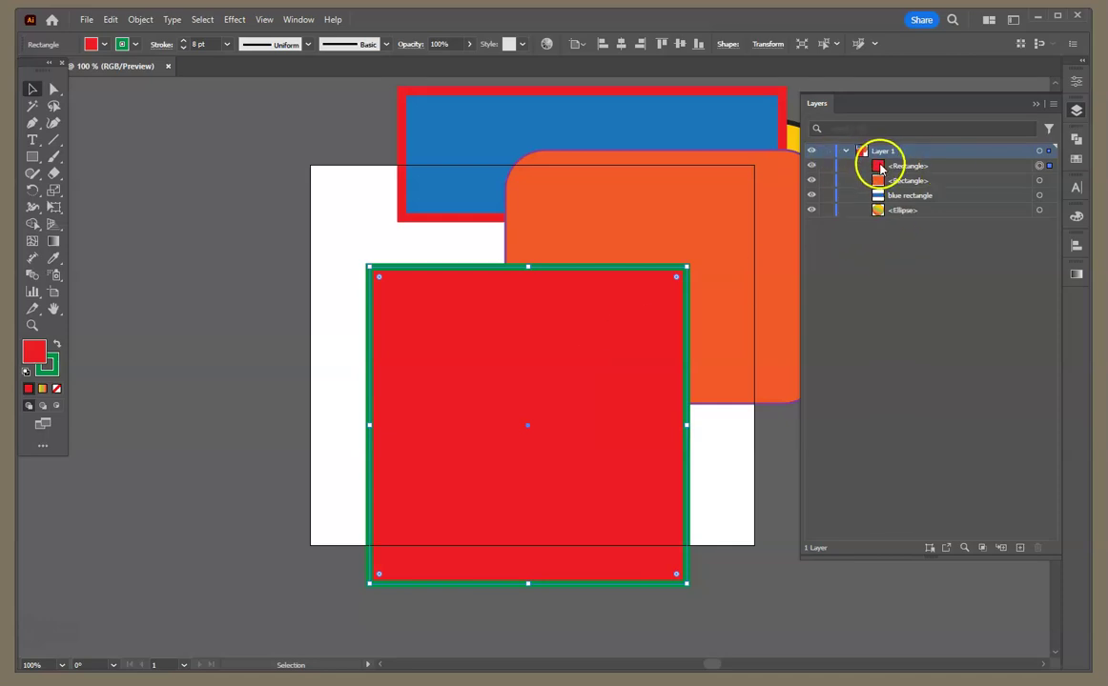
Step: Send the red square backward two levels, behind the orange and blue rectangles
{"action": "left_click_drag", "start_coordinate": [882, 164], "coordinate": [913, 172]}
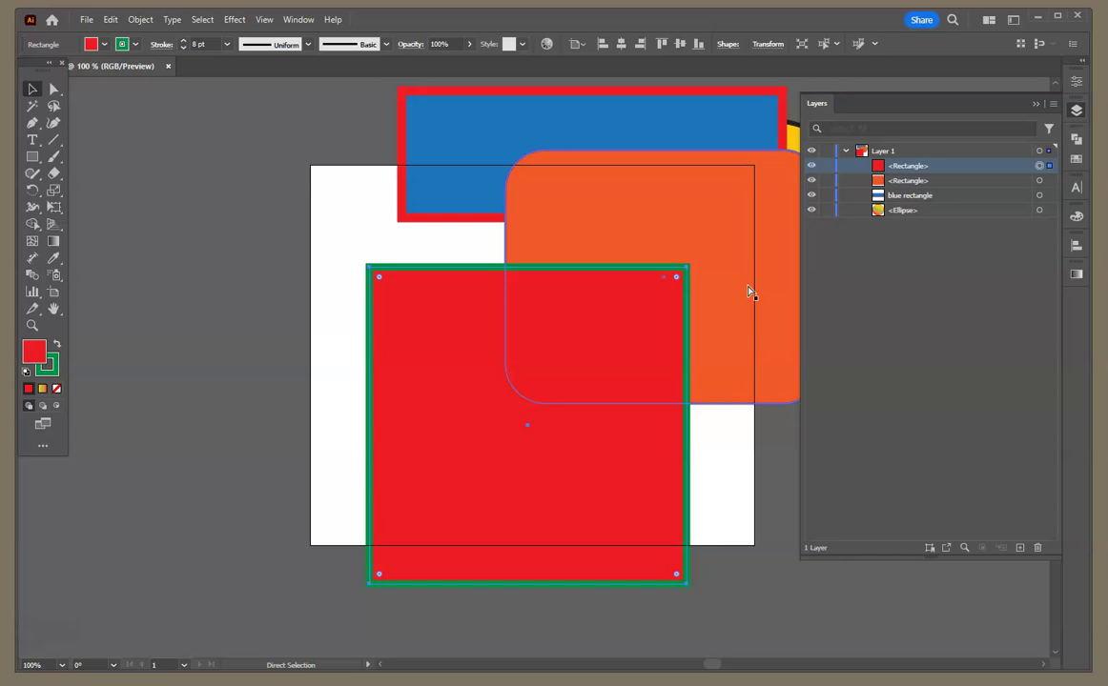
{"action": "key", "text": "ctrl+bracketleft"}
{"action": "key", "text": "v"}
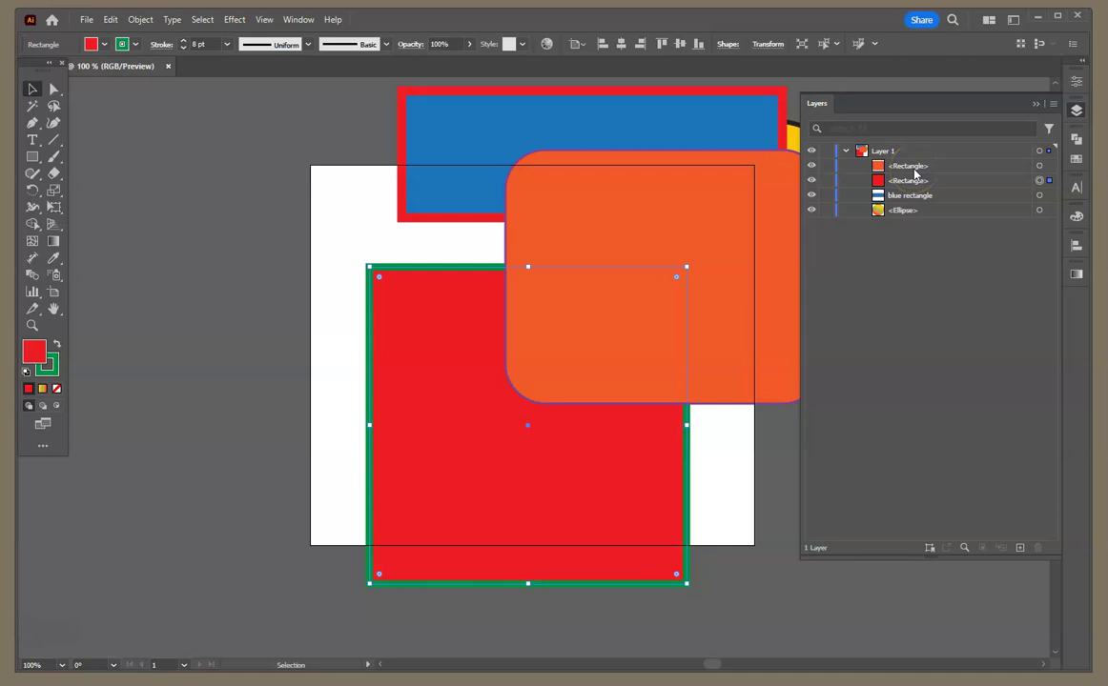
{"action": "key", "text": "ctrl+bracketleft"}
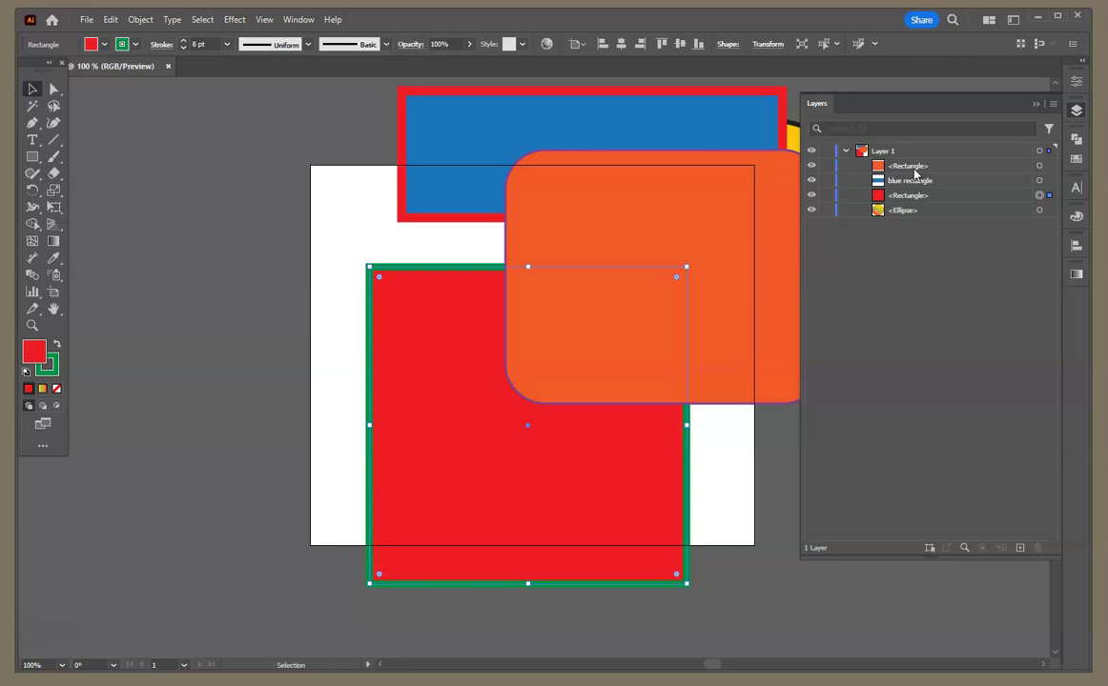
Step: Move the red square forward and backward through the stacking order, ending with it in front of all shapes
{"action": "key", "text": "ctrl+bracketright"}
{"action": "key", "text": "ctrl+bracketright"}
{"action": "key", "text": "ctrl+bracketleft"}
{"action": "key", "text": "ctrl+bracketleft"}
{"action": "key", "text": "ctrl+shift+bracketright"}
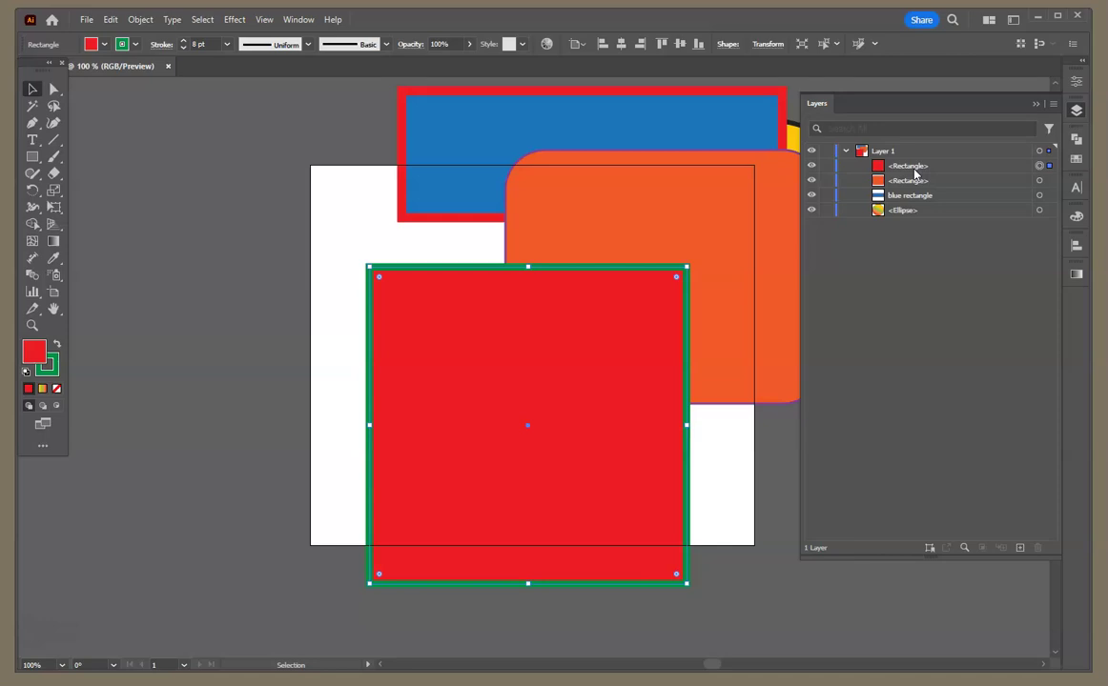
{"action": "key", "text": "ctrl+shift+bracketleft"}
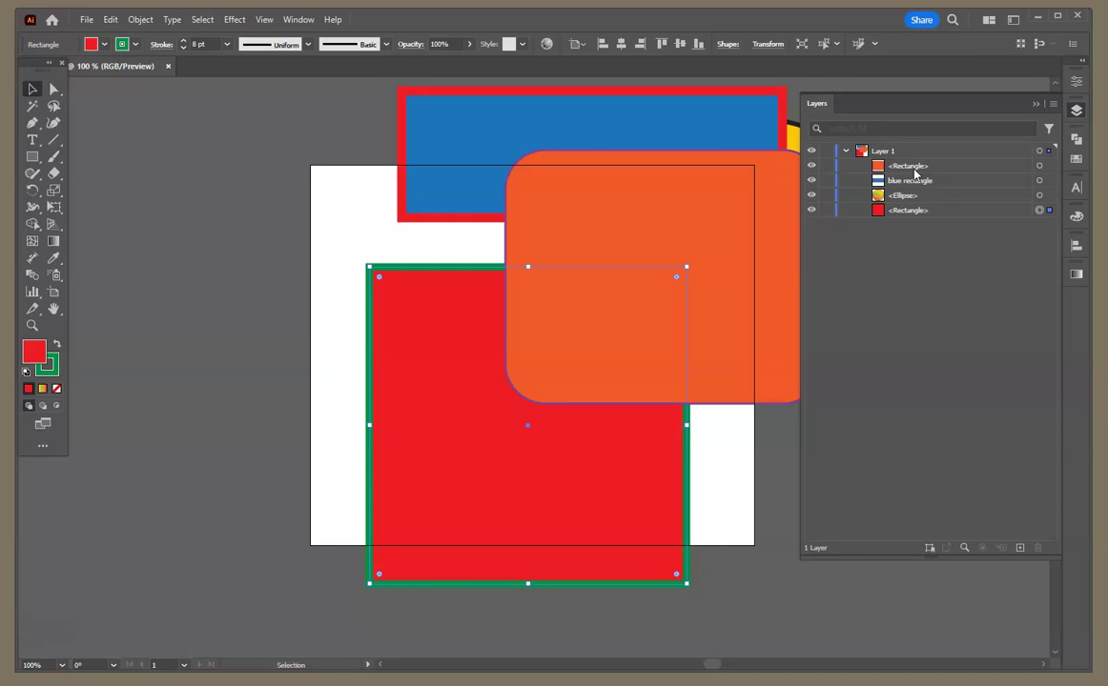
{"action": "key", "text": "ctrl+shift+bracketright"}
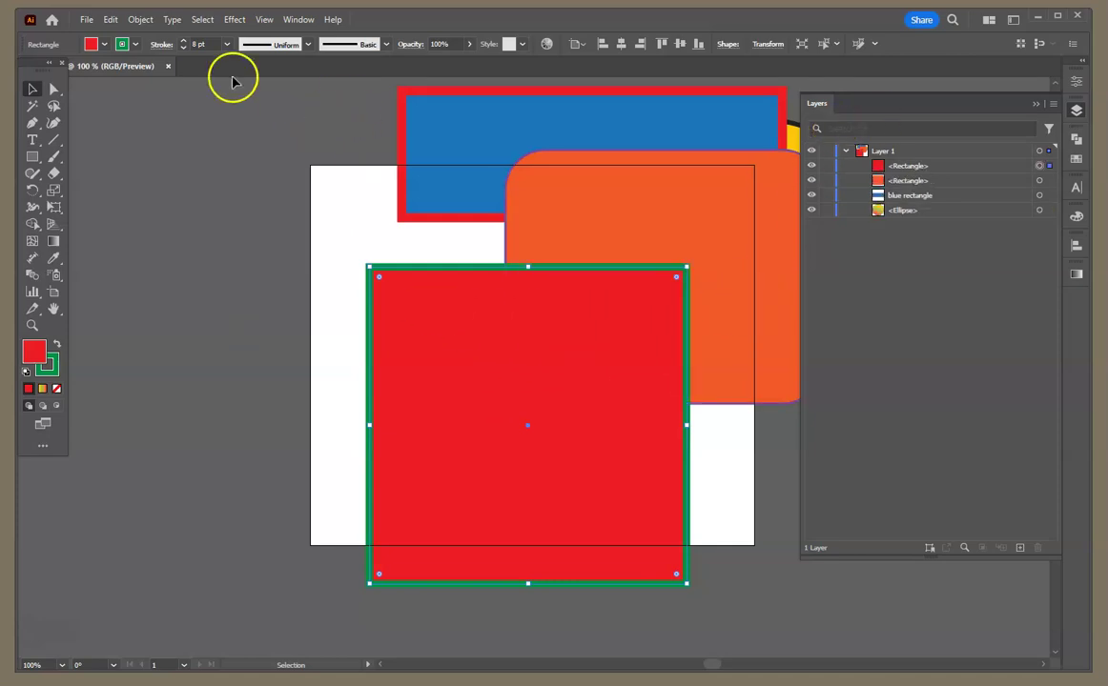
Step: Send the red square to the back, behind all other shapes
{"action": "left_click", "coordinate": [143, 19]}
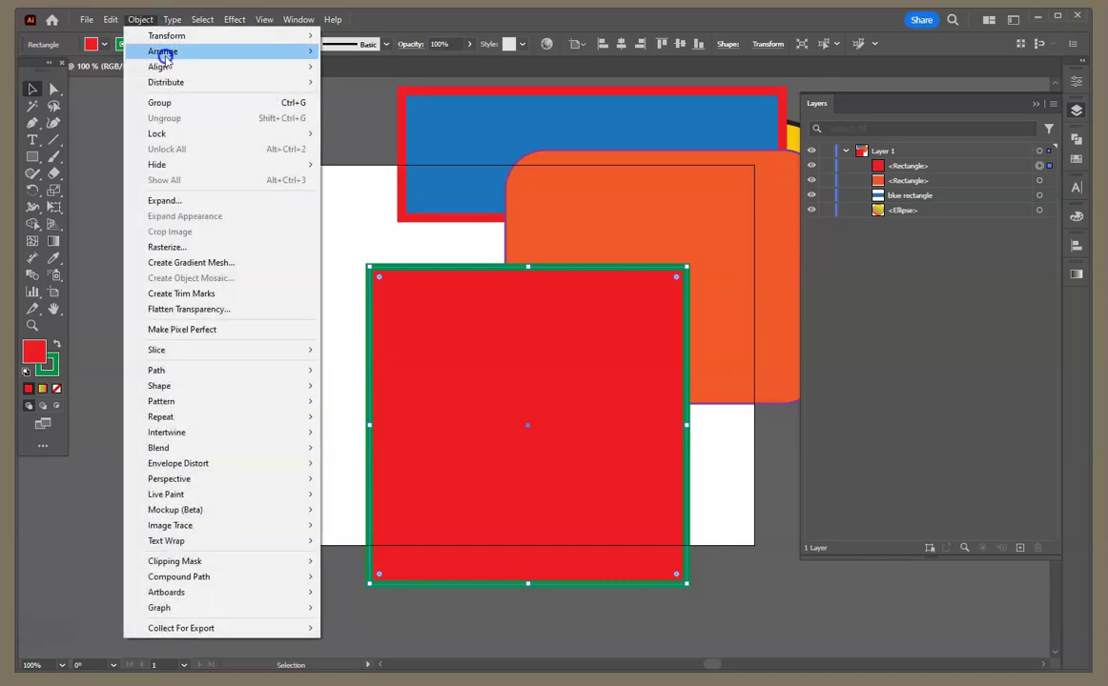
{"action": "left_click", "coordinate": [162, 52]}
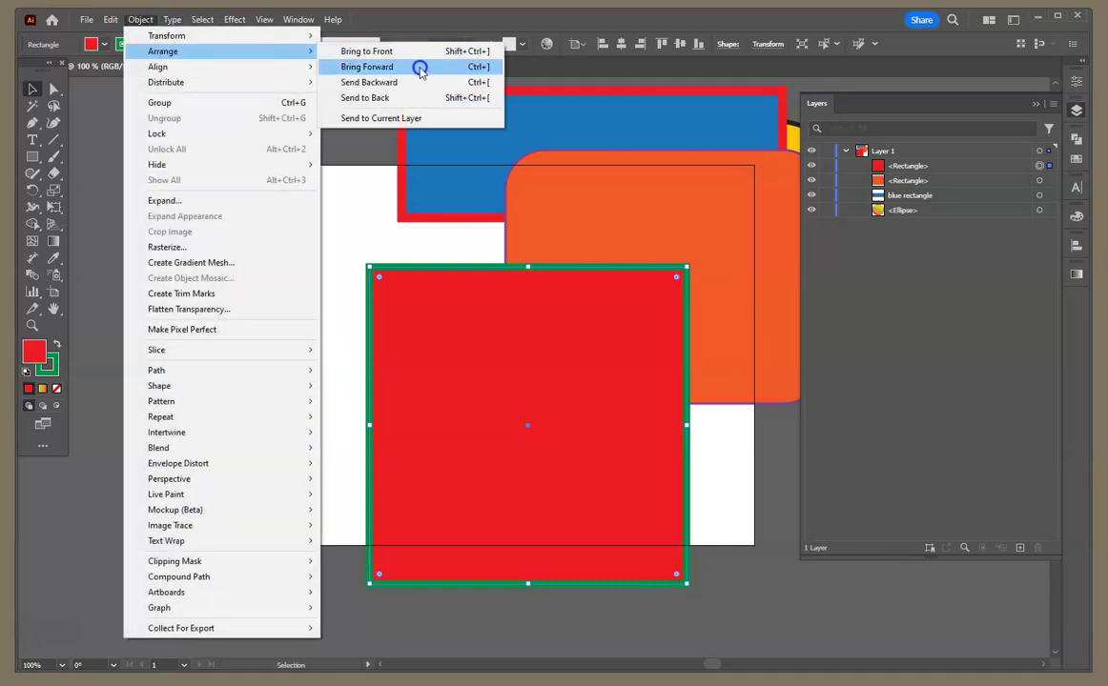
{"action": "left_click", "coordinate": [414, 98]}
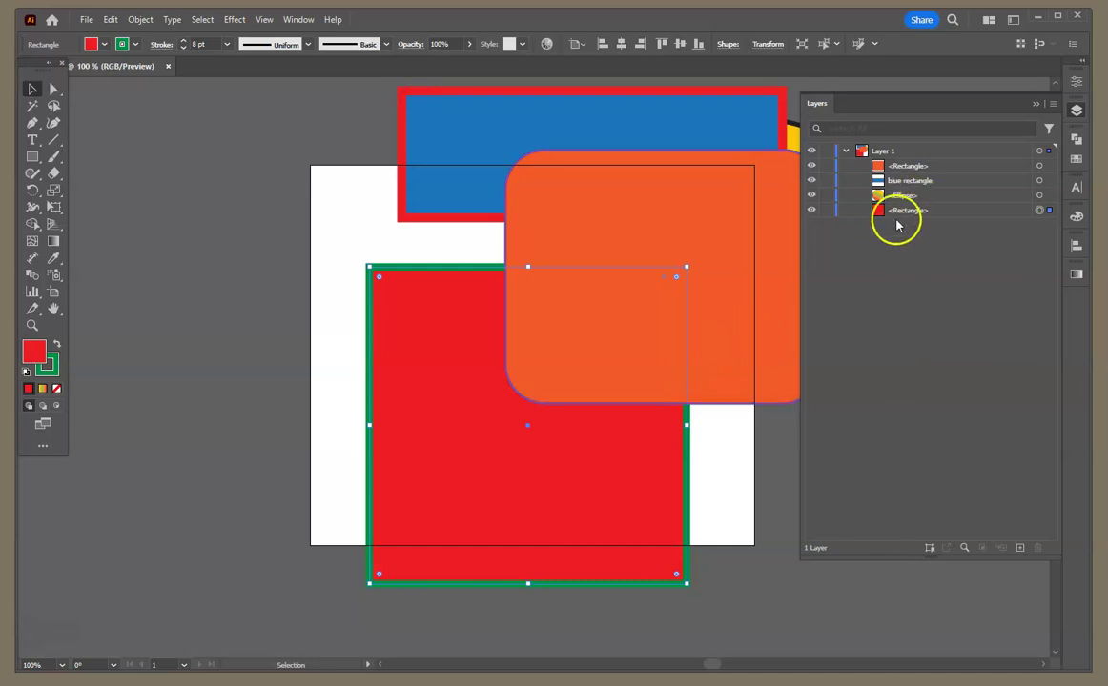
Step: Move the orange rounded rectangle down over the red square and the blue rectangle down and slightly right
{"action": "left_click", "coordinate": [915, 167]}
{"action": "left_click", "coordinate": [650, 292]}
{"action": "left_click_drag", "start_coordinate": [632, 245], "coordinate": [637, 342]}
{"action": "left_click_drag", "start_coordinate": [654, 160], "coordinate": [680, 246]}
Step: Place the blue rectangle above all other objects in Layer 1 and move it slightly farther down
{"action": "left_click", "coordinate": [884, 178]}
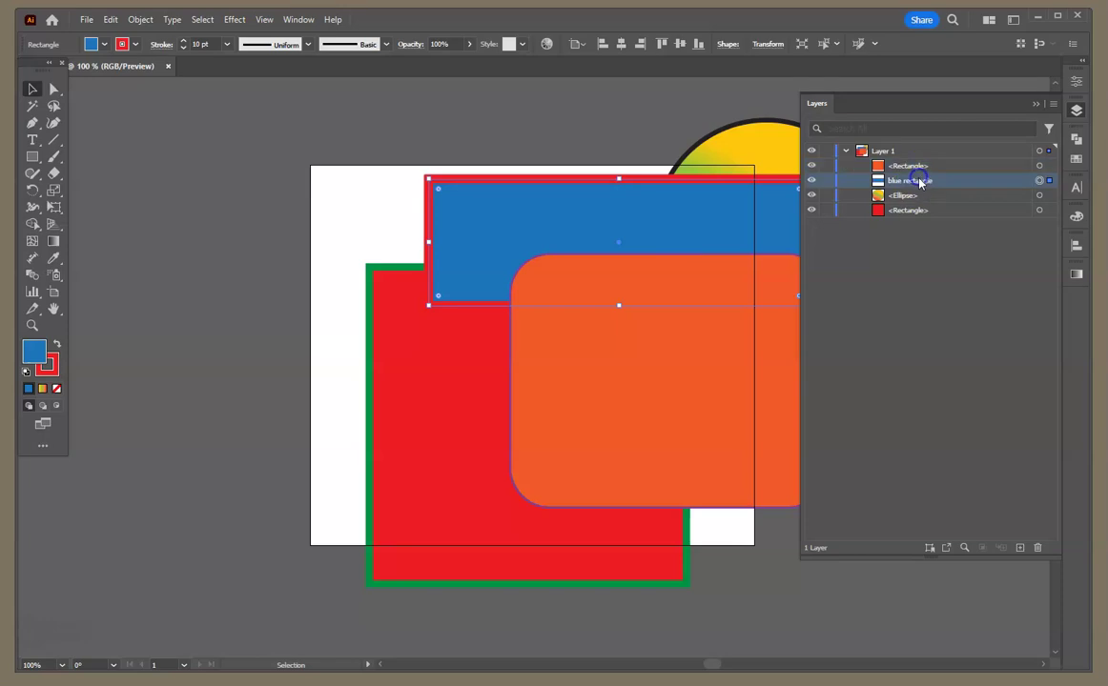
{"action": "left_click_drag", "start_coordinate": [886, 178], "coordinate": [894, 160]}
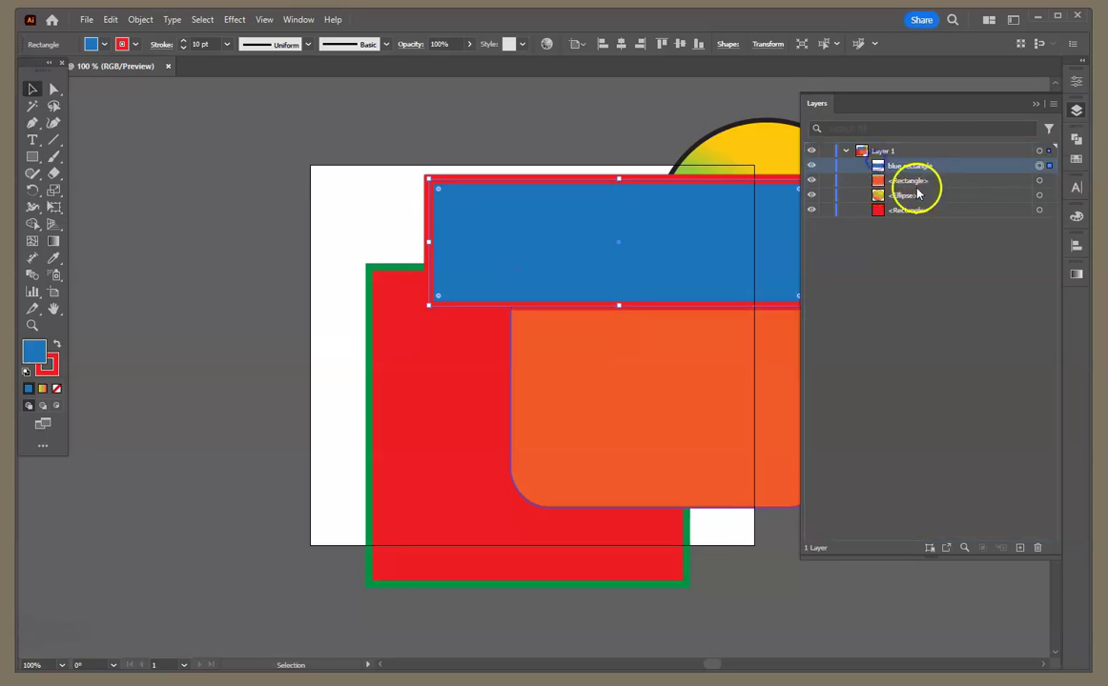
{"action": "mouse_move", "coordinate": [661, 241]}
{"action": "left_mouse_down"}
{"action": "mouse_move", "coordinate": [684, 354]}
{"action": "mouse_move", "coordinate": [661, 234]}
{"action": "mouse_move", "coordinate": [667, 243]}
{"action": "left_mouse_up"}
Step: Bring the gradient circle to the front of all shapes and deselect it
{"action": "left_click", "coordinate": [765, 157]}
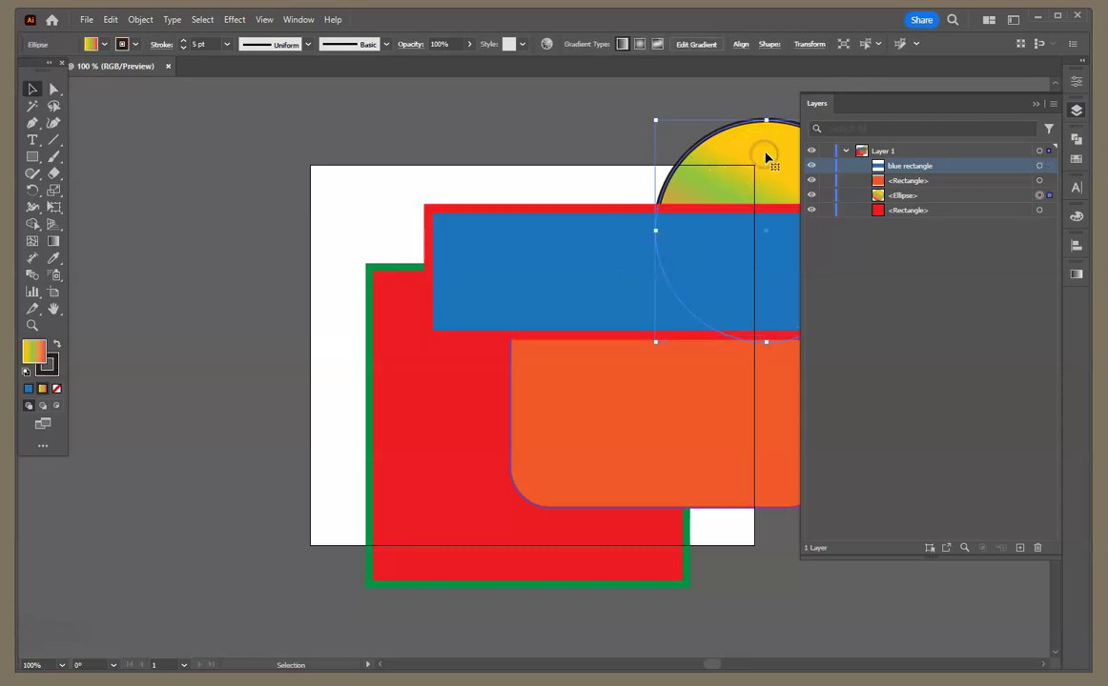
{"action": "left_click", "coordinate": [922, 196]}
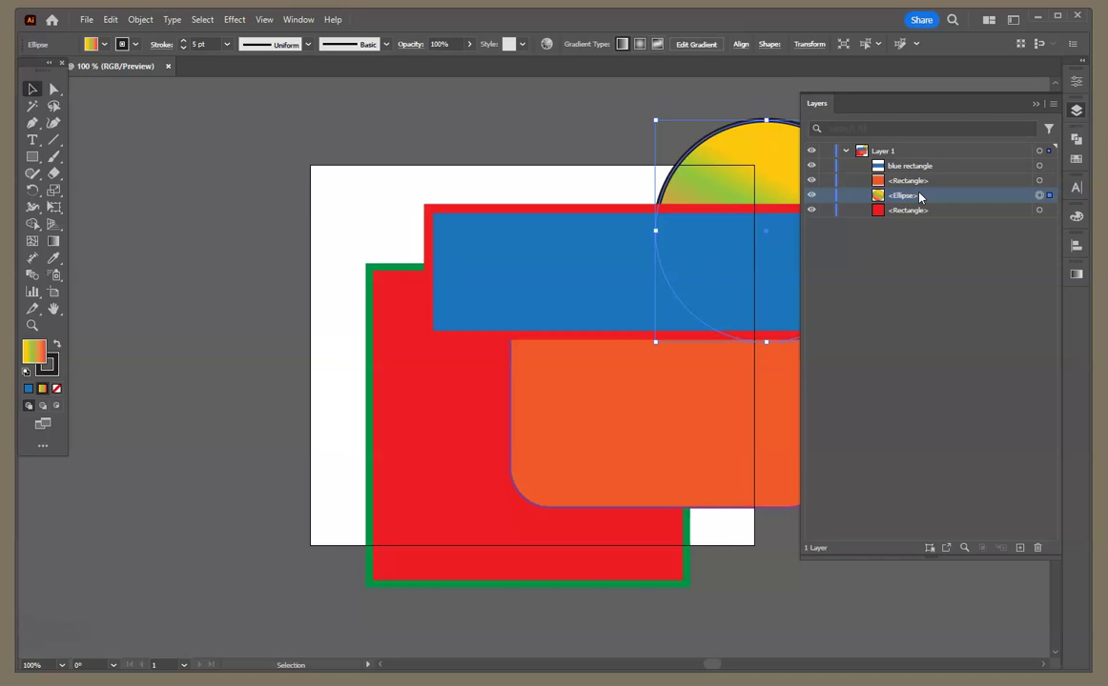
{"action": "key", "text": "ctrl+shift+bracketright"}
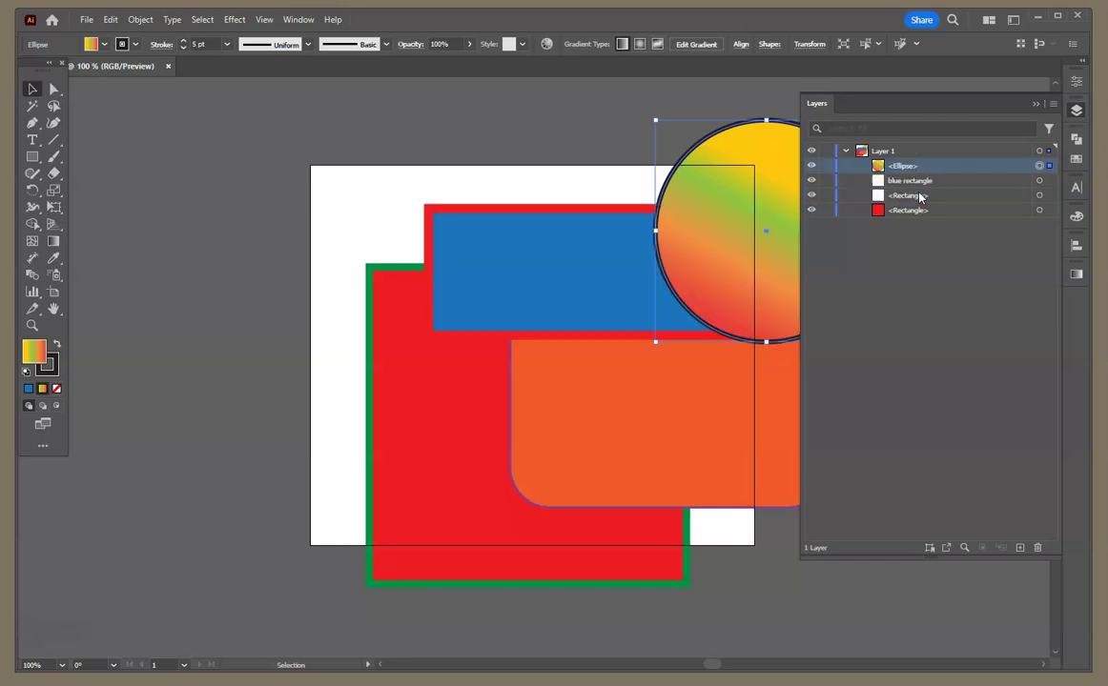
{"action": "left_click", "coordinate": [521, 127]}
Step: Center the red square horizontally and vertically on the artboard
{"action": "left_click", "coordinate": [447, 439]}
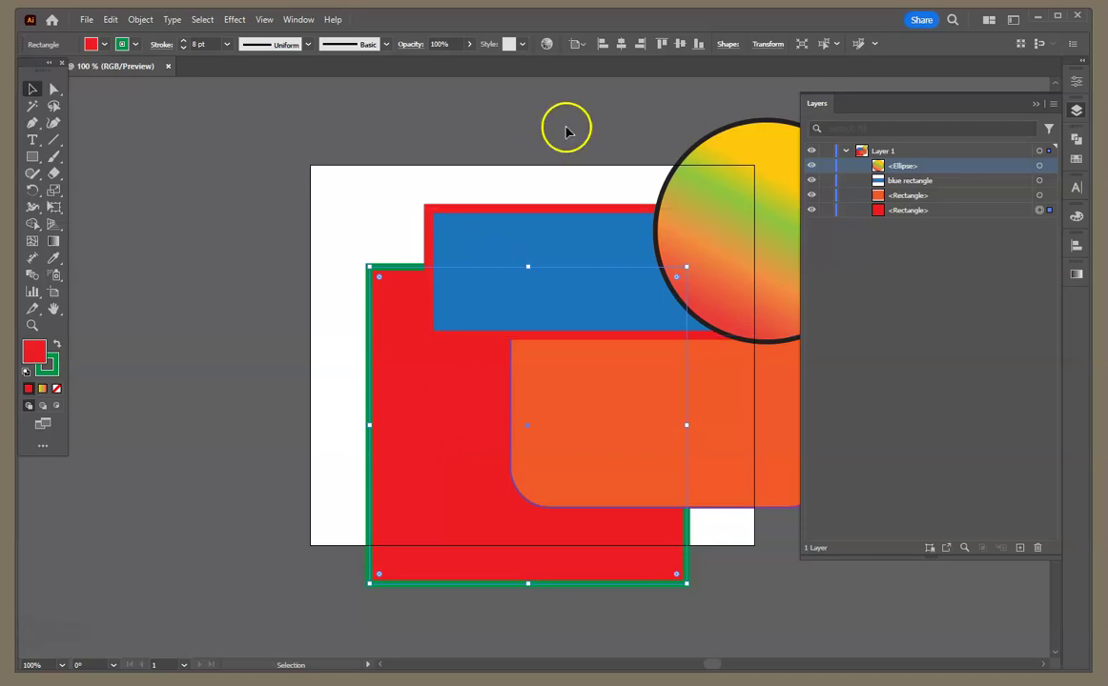
{"action": "left_click", "coordinate": [620, 44]}
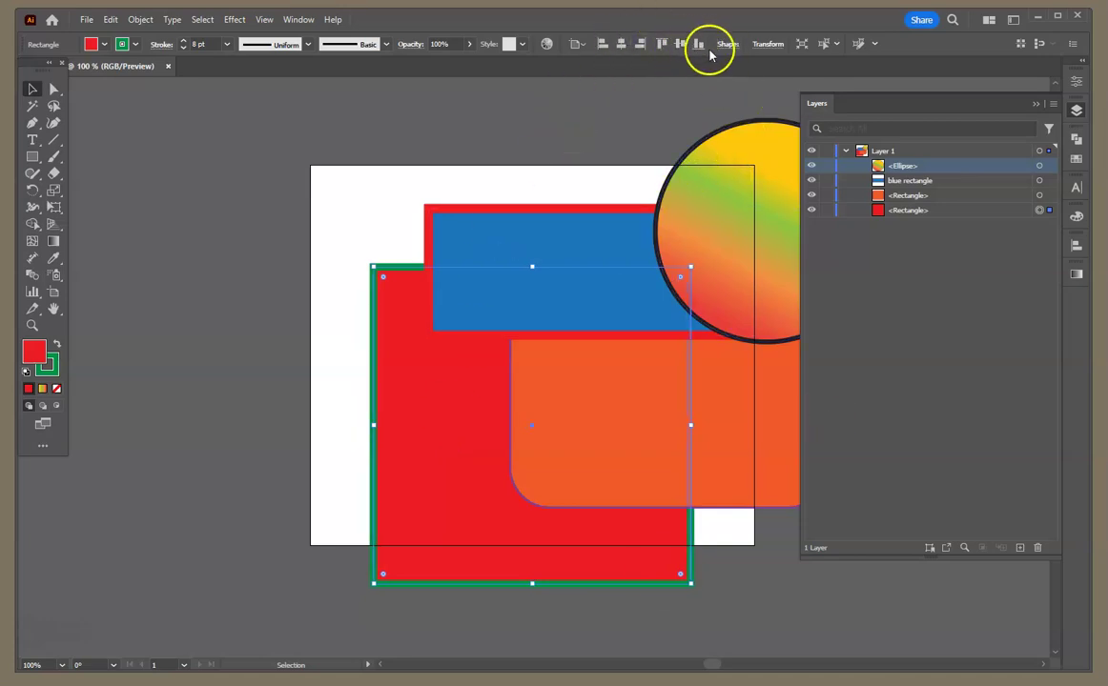
{"action": "left_click", "coordinate": [680, 44]}
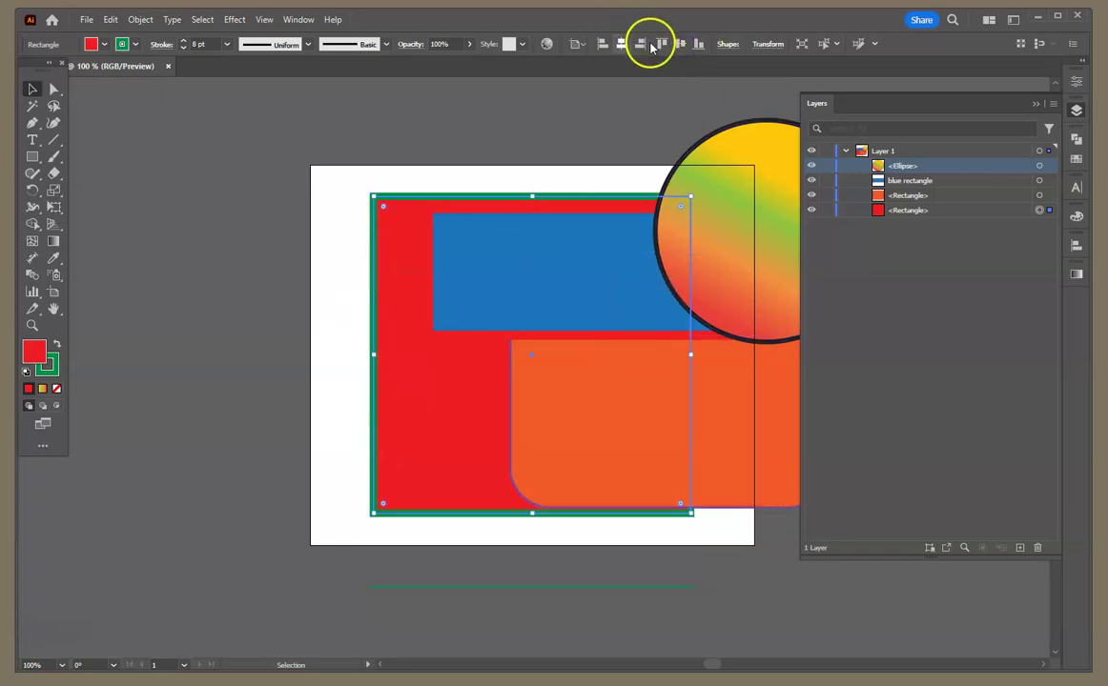
Step: Move the red square partly off the artboard's lower-left side and center it on the artboard again in both directions
{"action": "left_click", "coordinate": [1080, 79]}
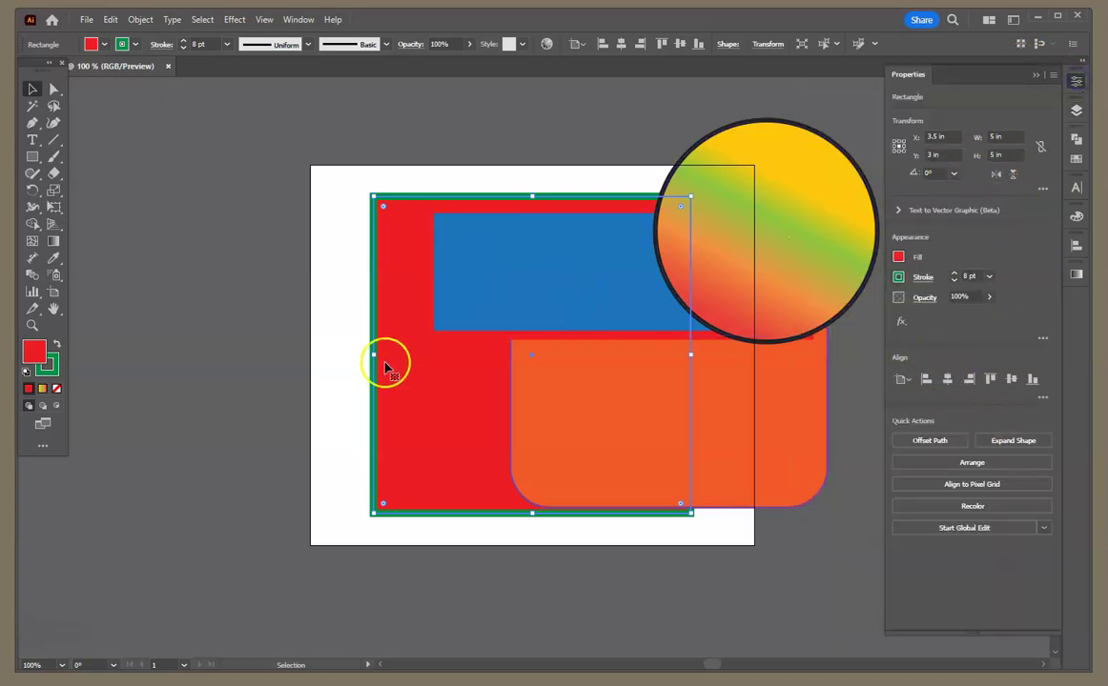
{"action": "left_click_drag", "start_coordinate": [425, 419], "coordinate": [175, 504]}
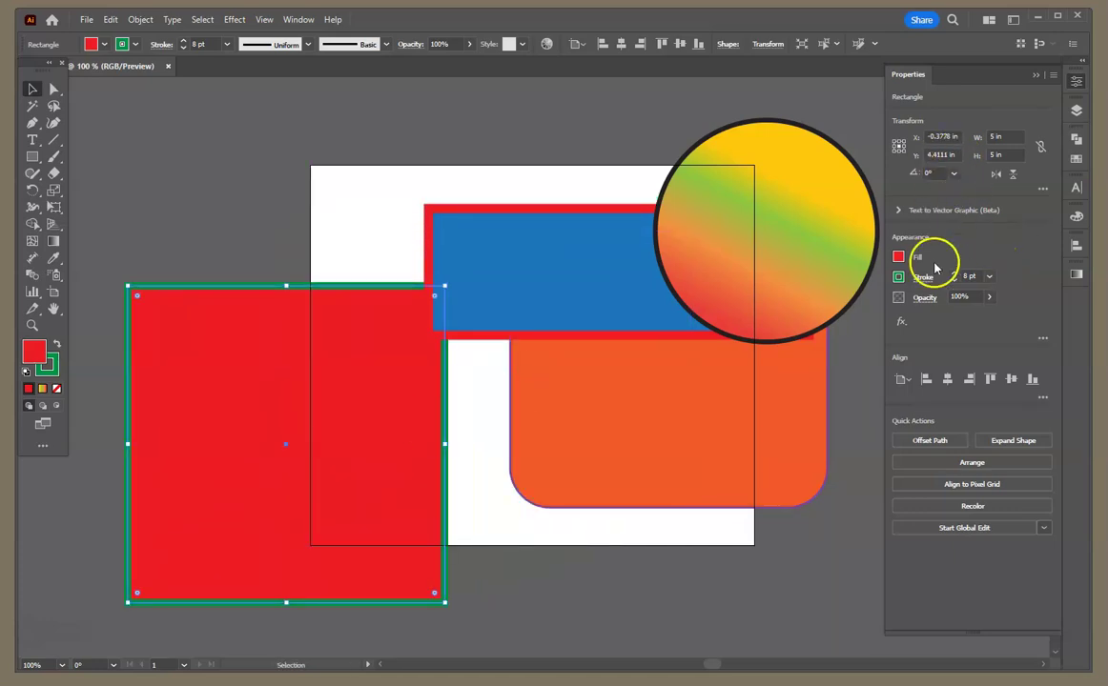
{"action": "left_click", "coordinate": [946, 378]}
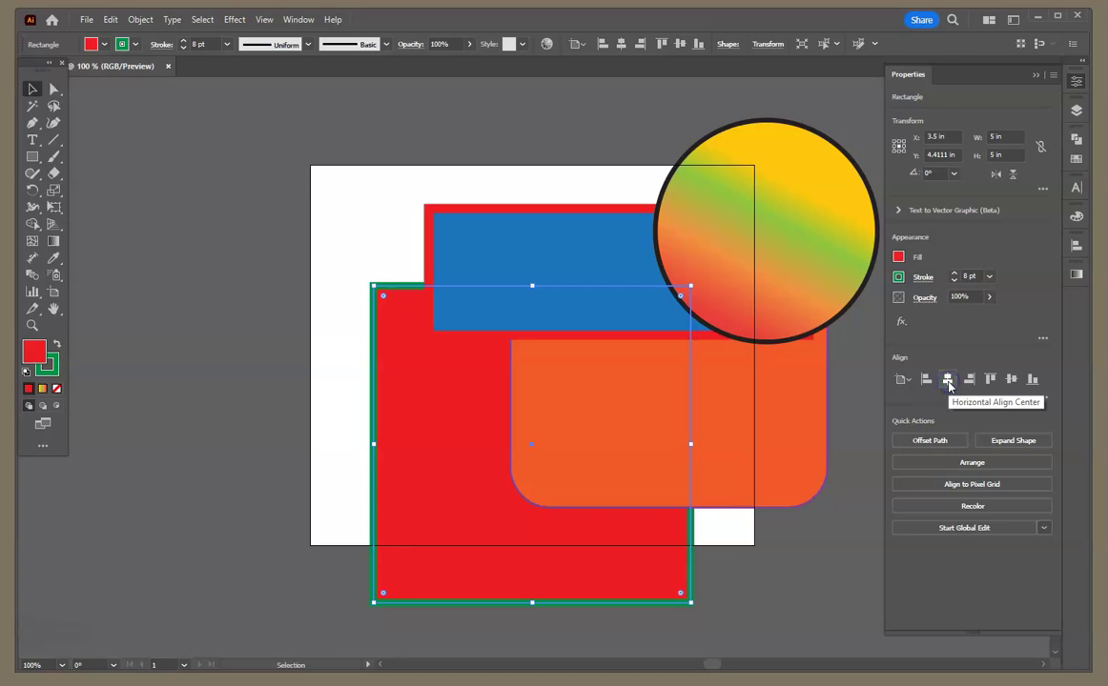
{"action": "left_click", "coordinate": [1012, 381]}
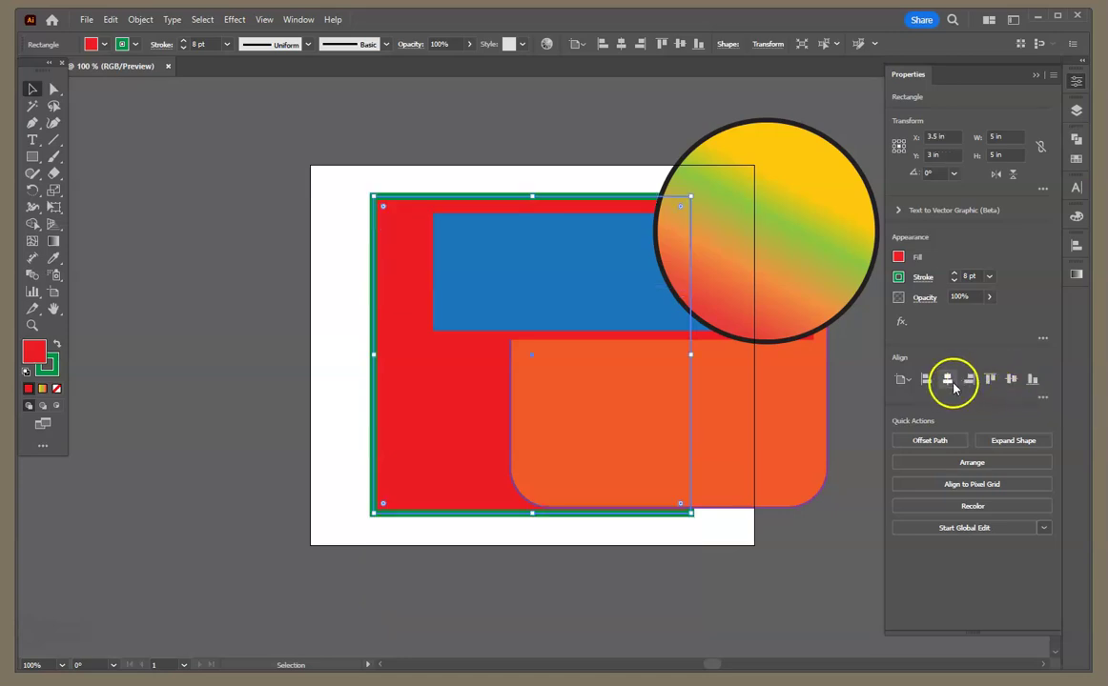
{"action": "left_click", "coordinate": [1012, 380]}
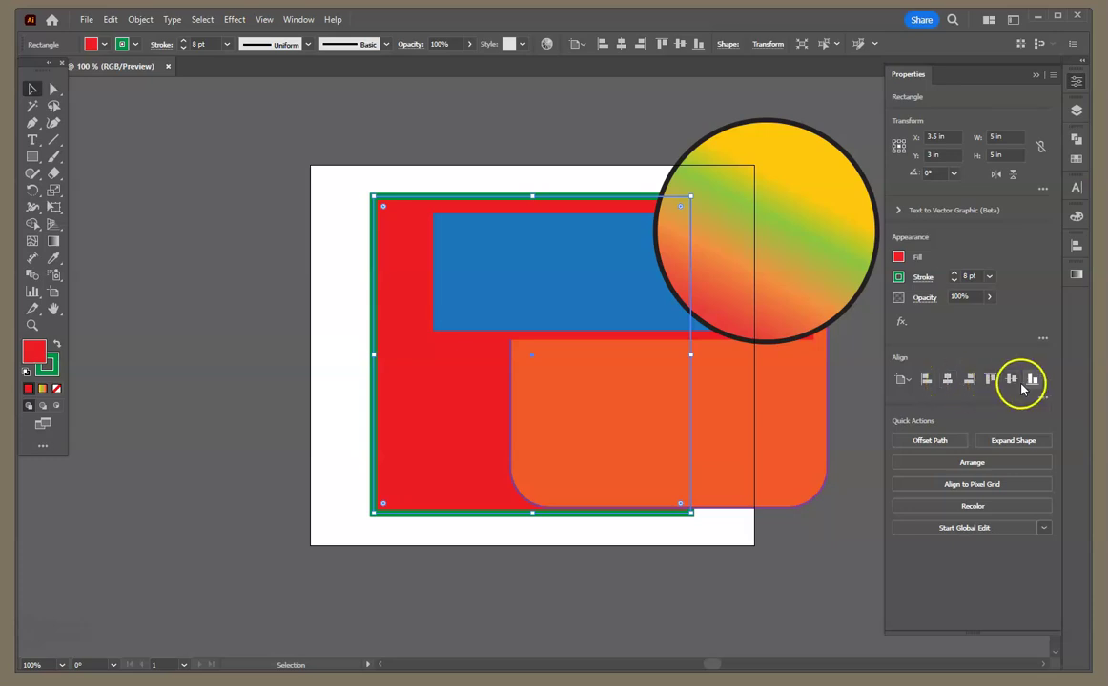
Step: Move the orange rounded rectangle, the blue rectangle and the gradient circle to roughly the center of the red square
{"action": "left_click", "coordinate": [536, 131]}
{"action": "left_click_drag", "start_coordinate": [652, 377], "coordinate": [490, 375]}
{"action": "left_click_drag", "start_coordinate": [539, 317], "coordinate": [475, 366]}
{"action": "left_click_drag", "start_coordinate": [784, 221], "coordinate": [551, 354]}
Step: Align the centers of all four shapes horizontally and vertically, and move them together to the artboard's center at X 3.5 in, Y 3 in
{"action": "left_click_drag", "start_coordinate": [695, 415], "coordinate": [747, 514]}
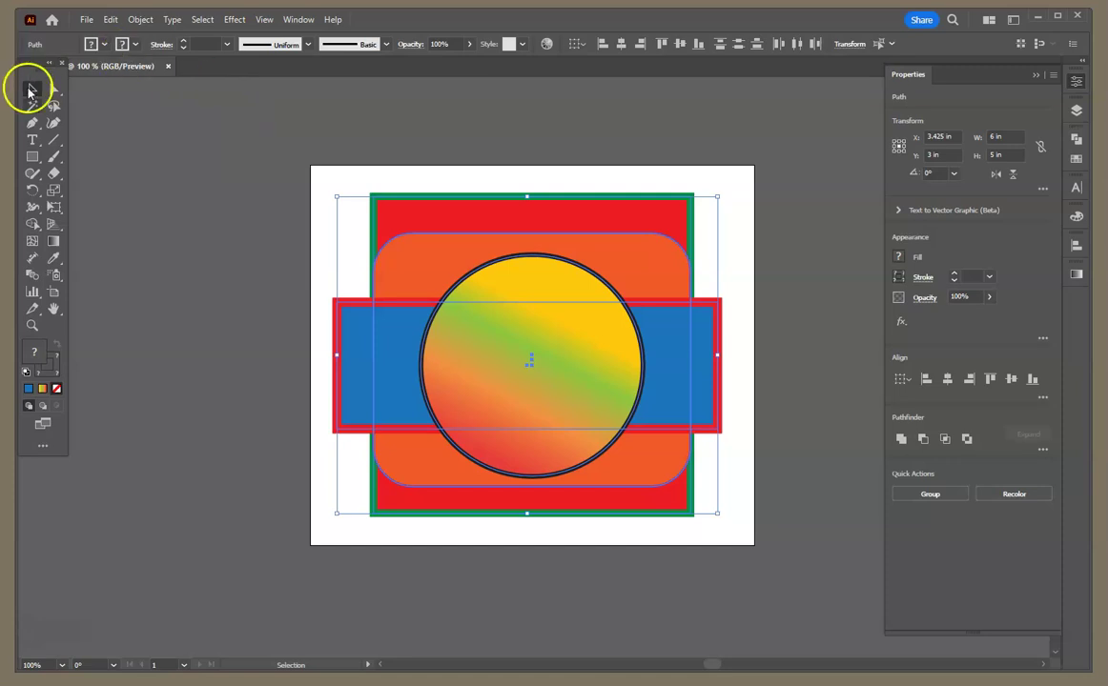
{"action": "left_click", "coordinate": [800, 239]}
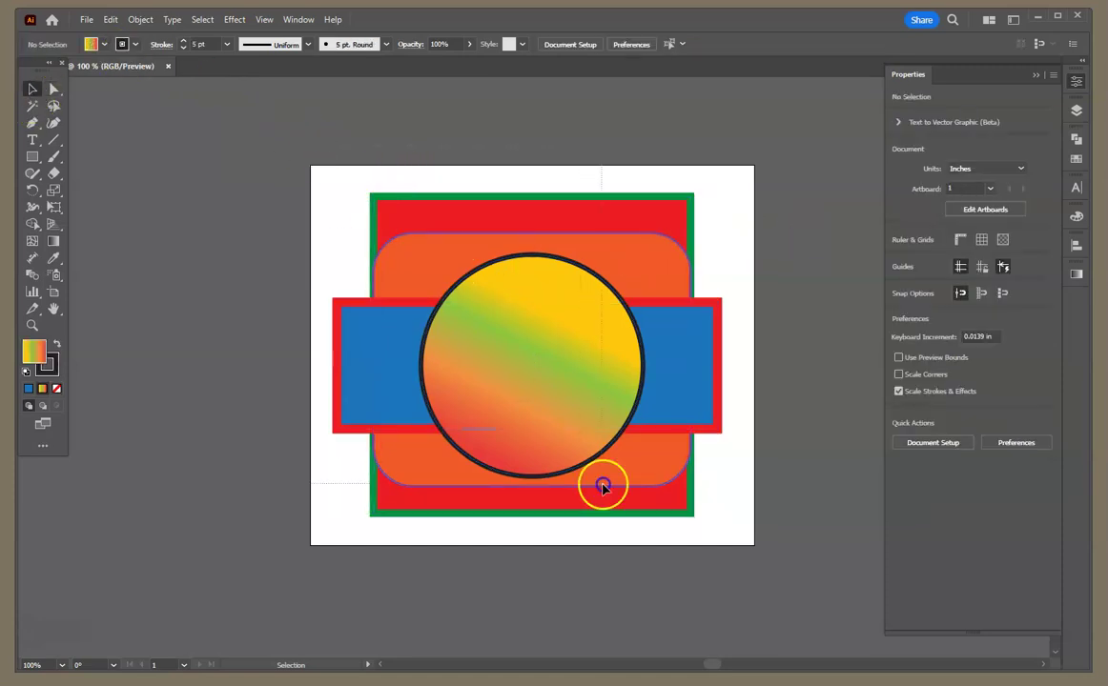
{"action": "key", "text": "ctrl+a"}
{"action": "left_click", "coordinate": [817, 453]}
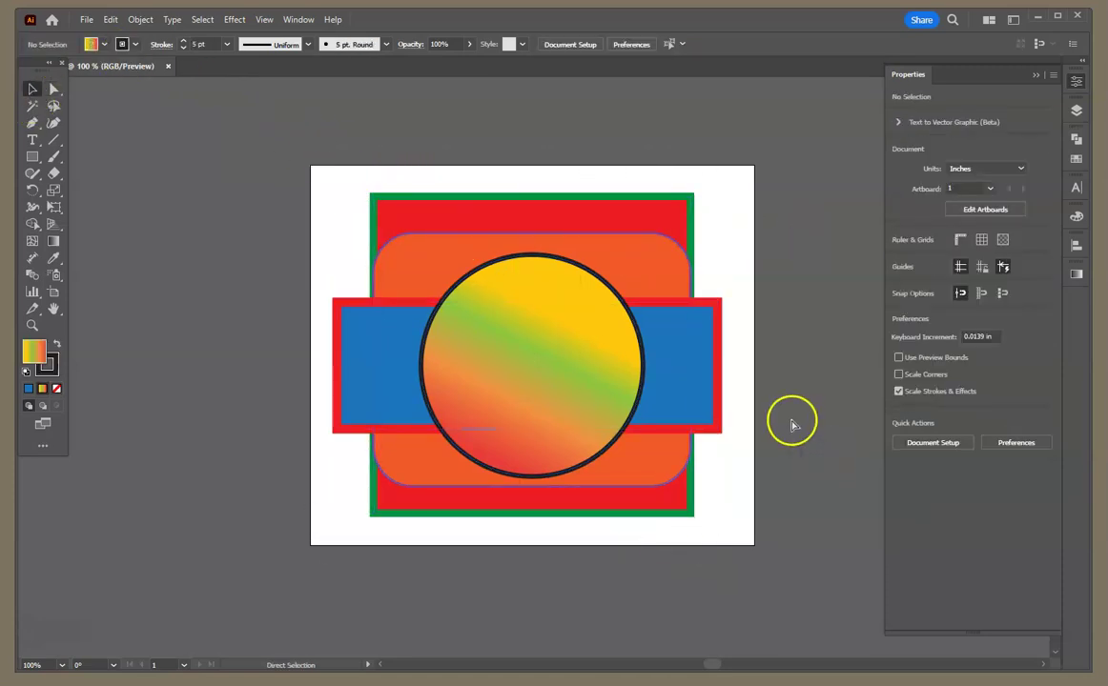
{"action": "key", "text": "ctrl+a"}
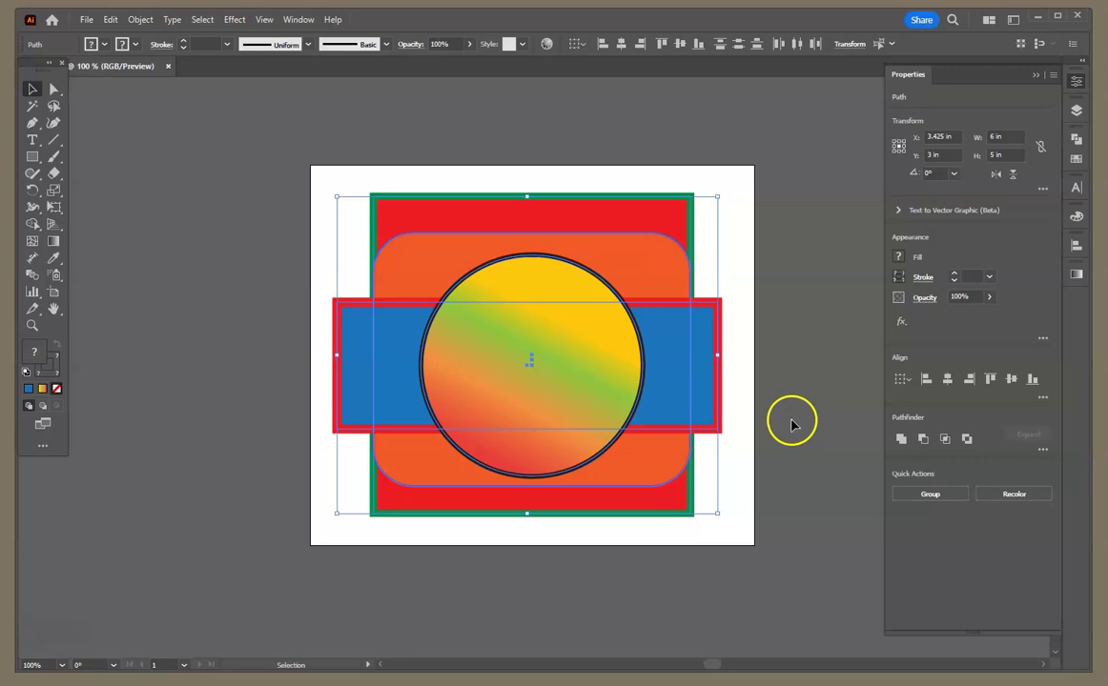
{"action": "left_click", "coordinate": [947, 379]}
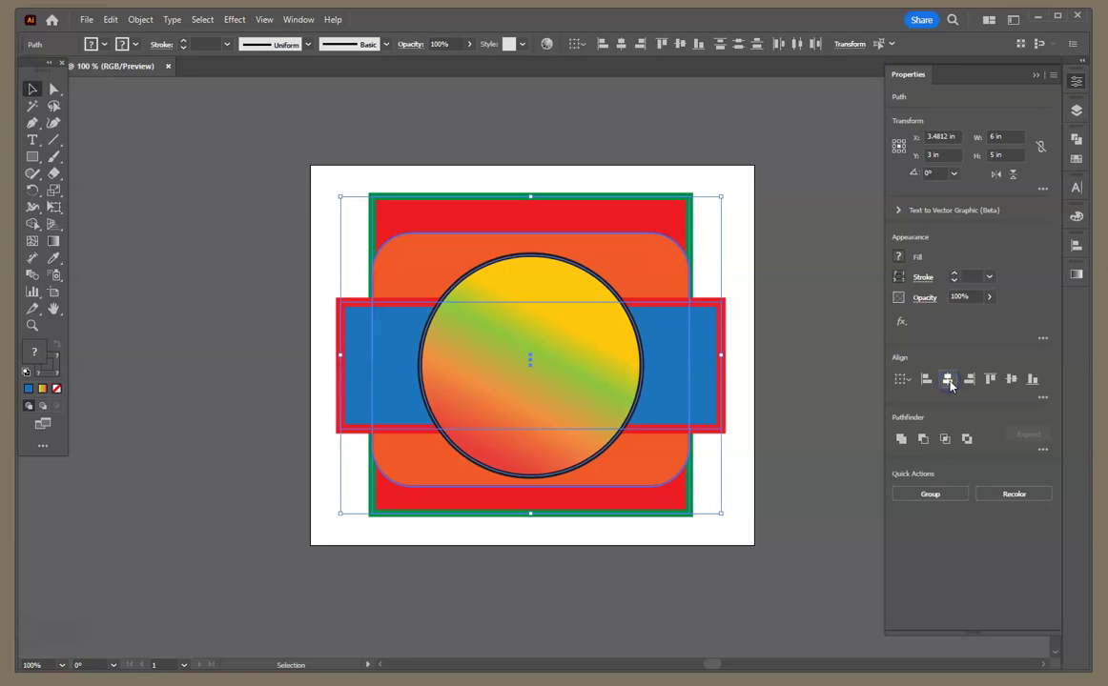
{"action": "left_click", "coordinate": [1012, 379]}
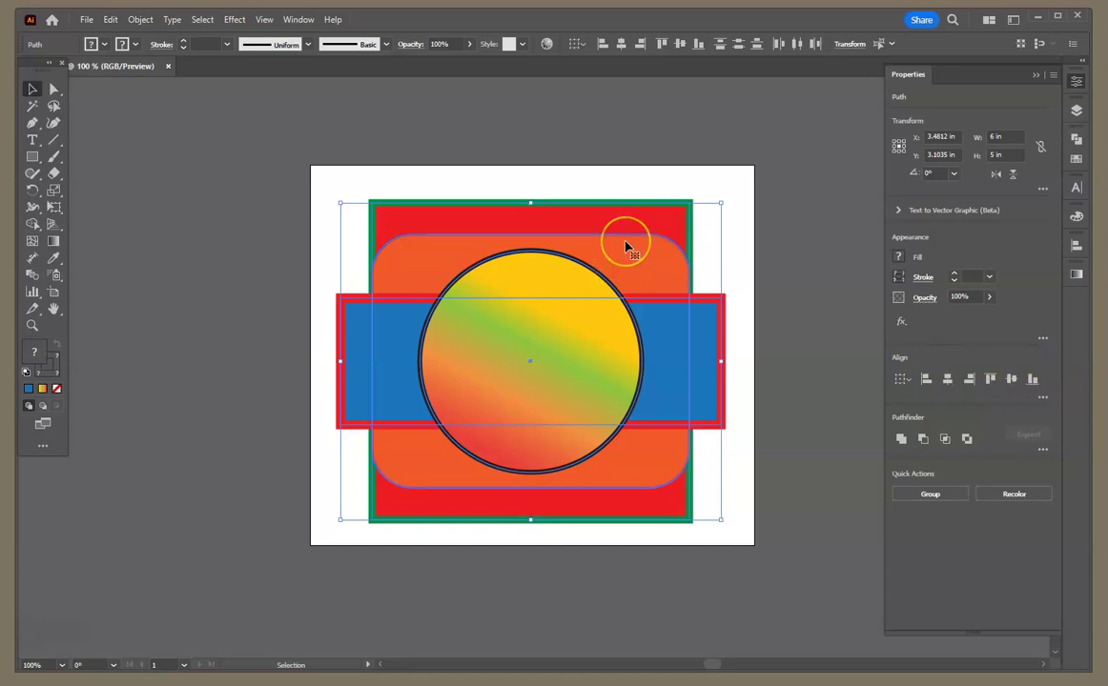
{"action": "left_click_drag", "start_coordinate": [625, 245], "coordinate": [626, 239]}
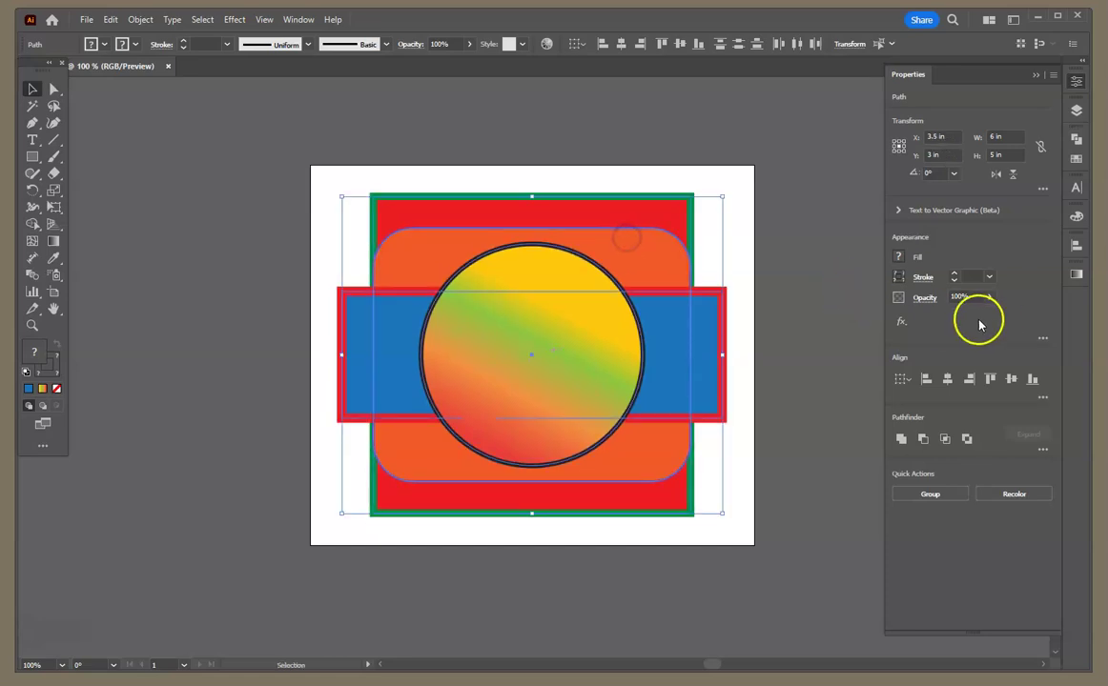